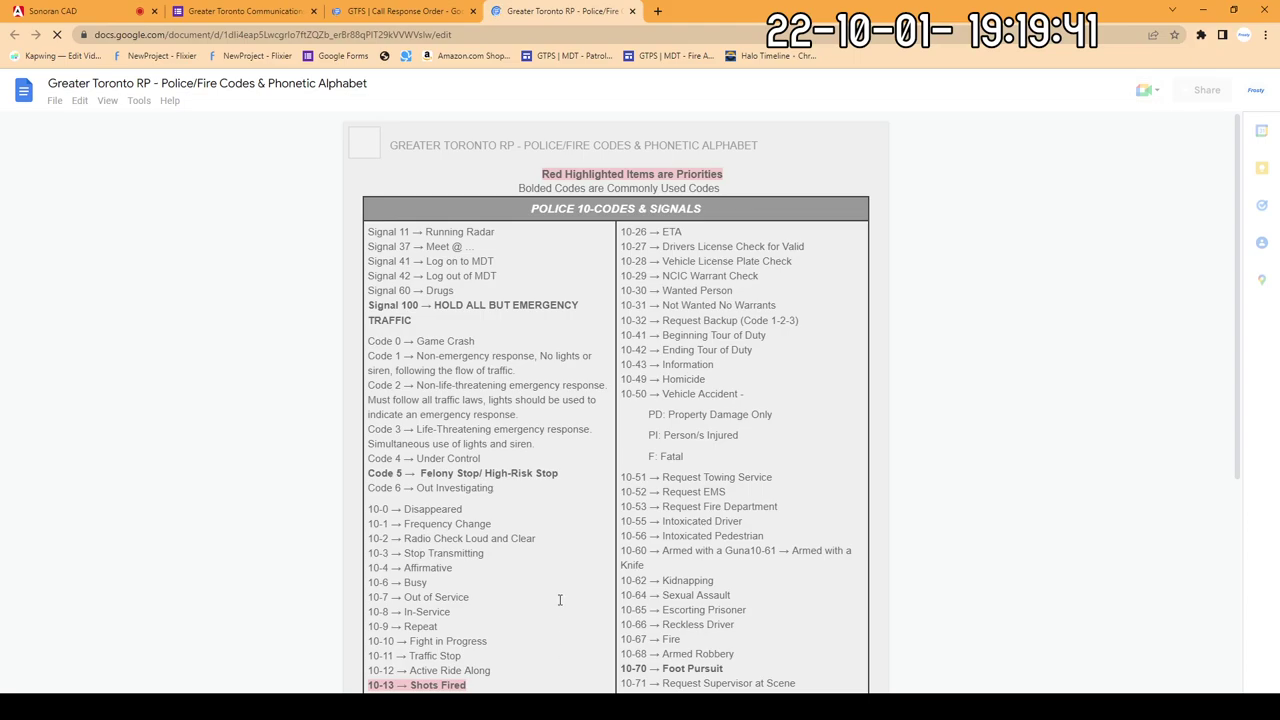
Step: Move the Police/Fire Codes document to second place, check the GTFS page, then return to Sonoran CAD
left_click_drag(579, 12, 258, 10)
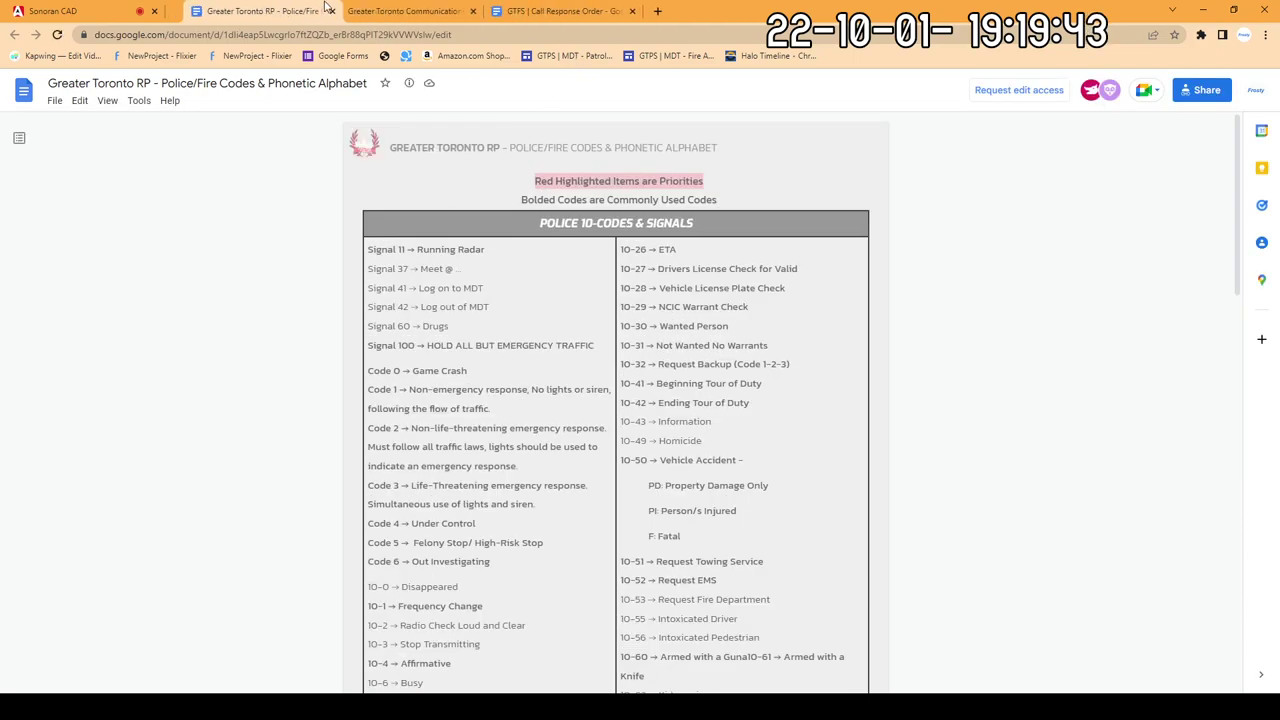
left_click(400, 11)
left_click(50, 11)
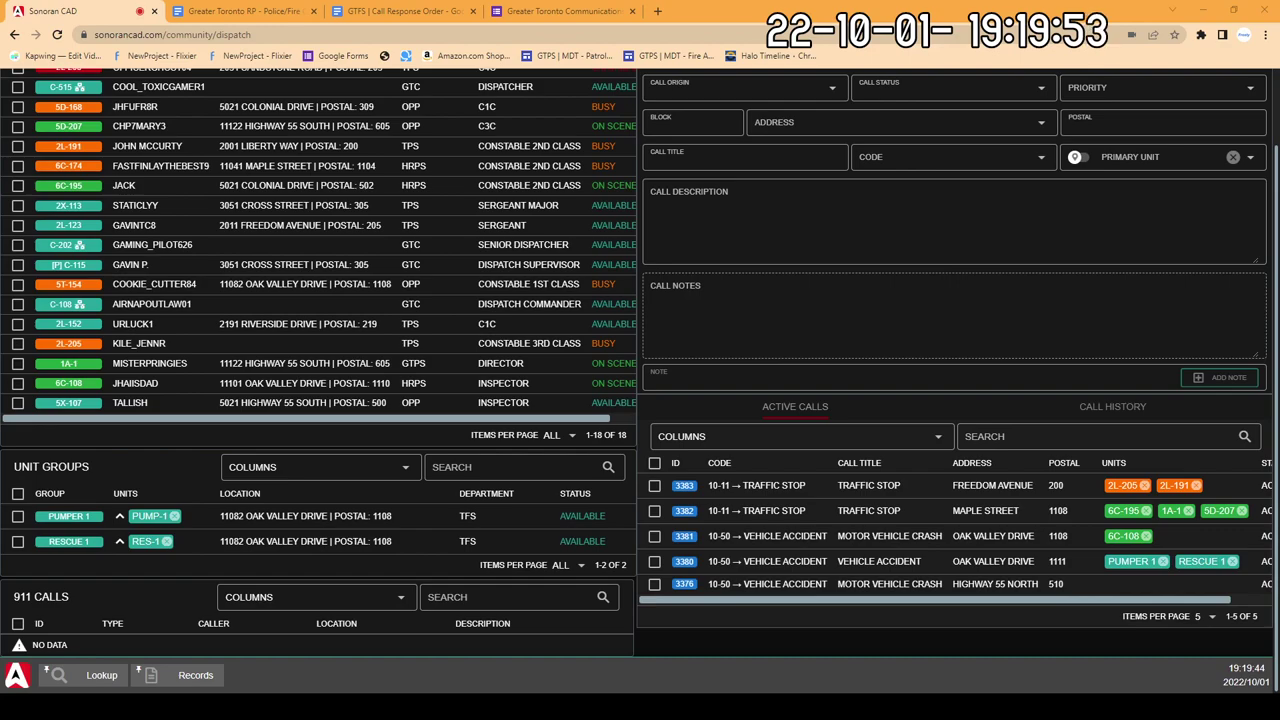
Step: Scroll the dispatch screen to the top and open a New Lookup on the name search
scroll(443, 602, "up", 1)
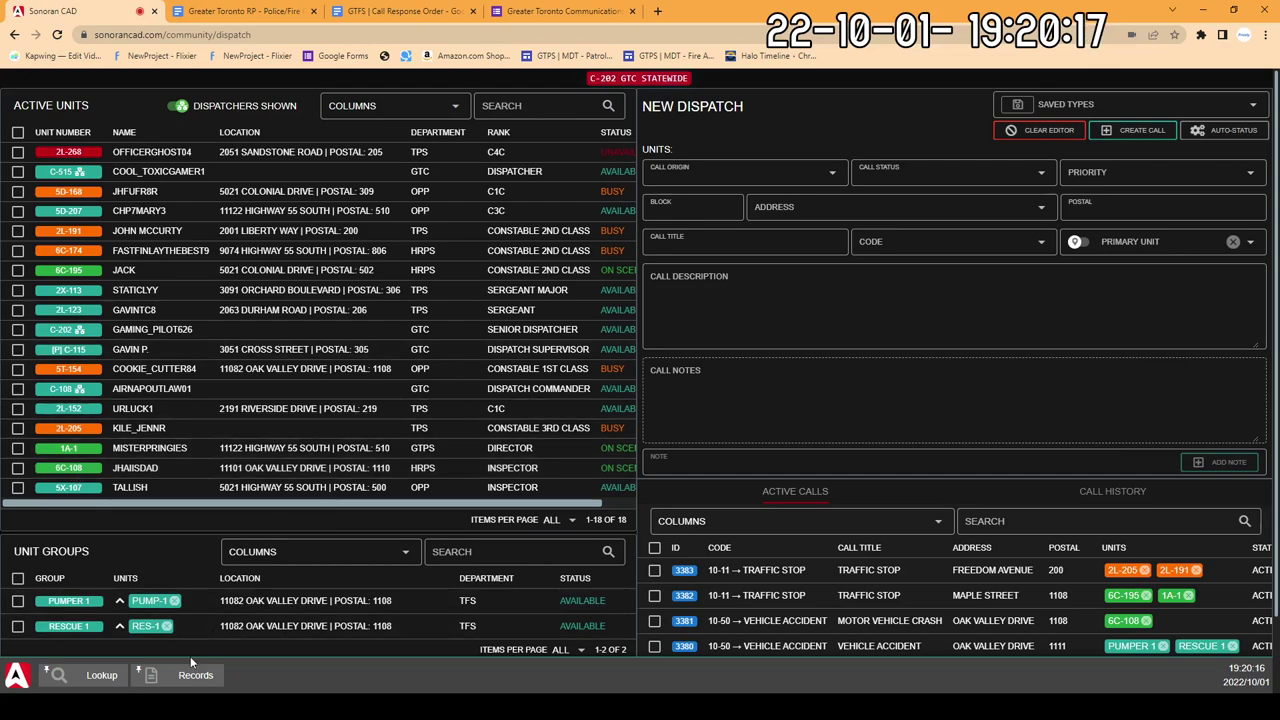
left_click(104, 679)
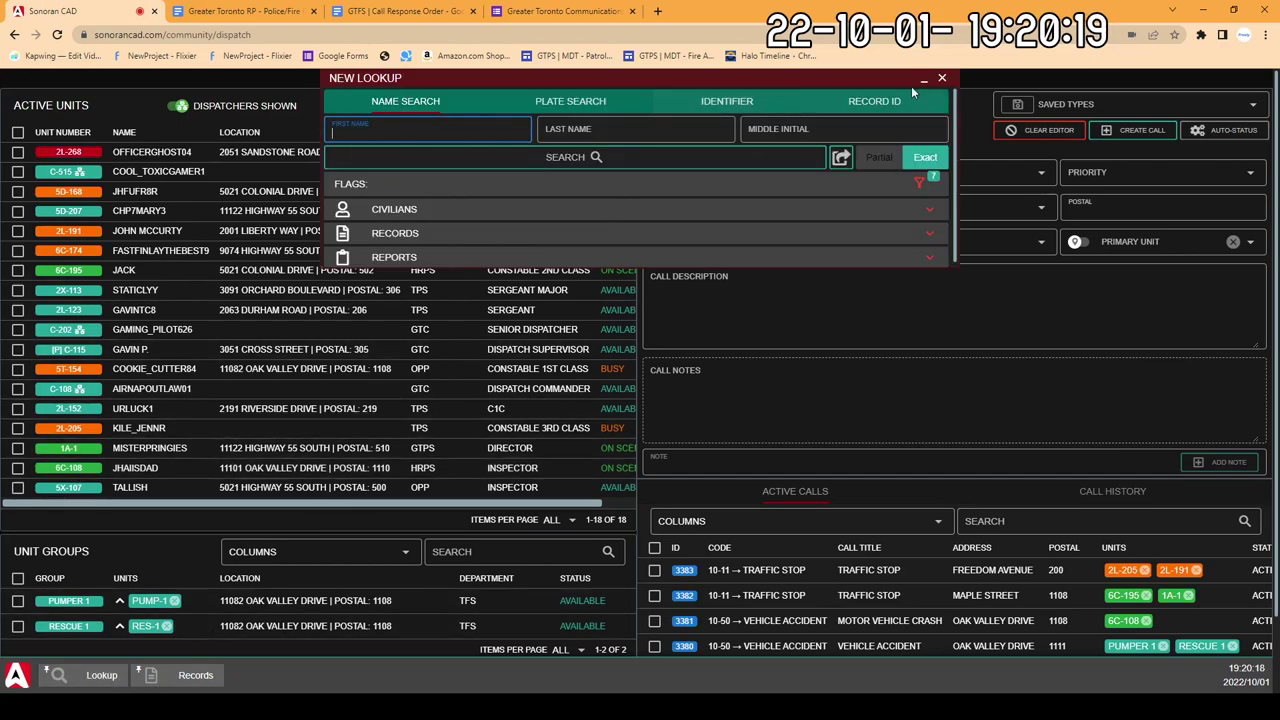
Step: Close the lookup and start a new BOLO record from the Report Center
left_click(943, 80)
left_click(190, 675)
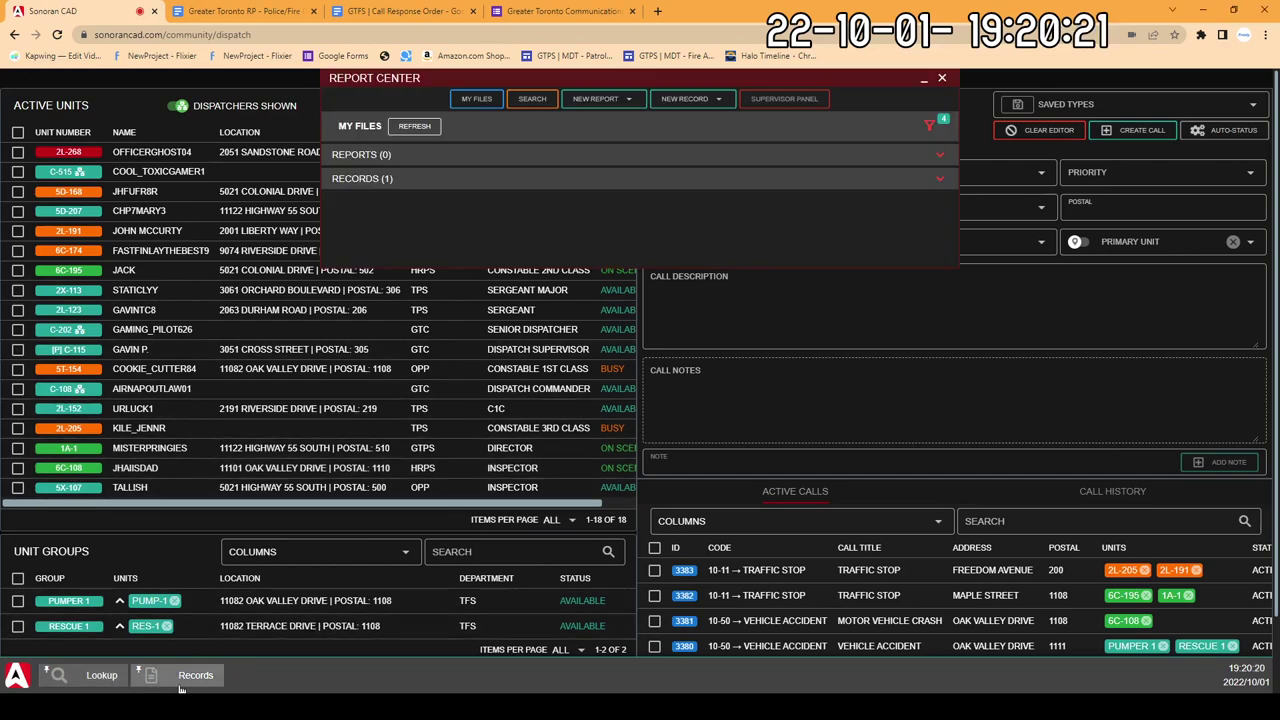
left_click(686, 98)
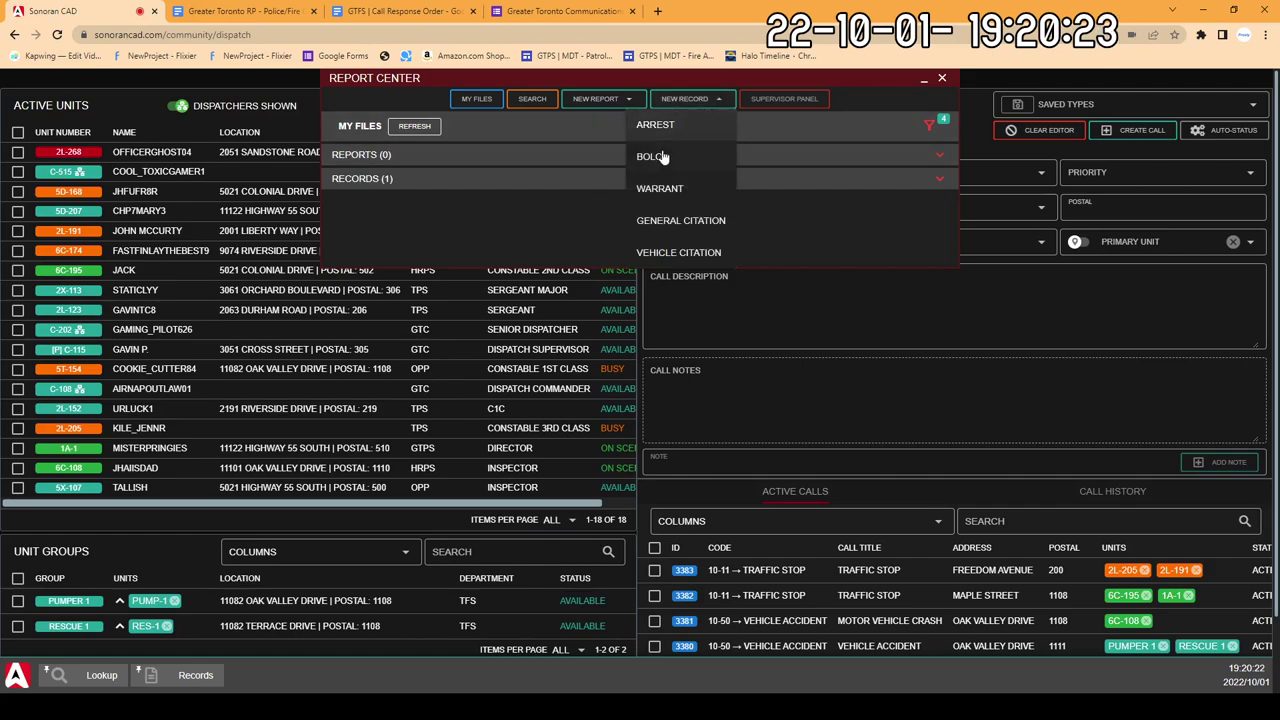
left_click(658, 160)
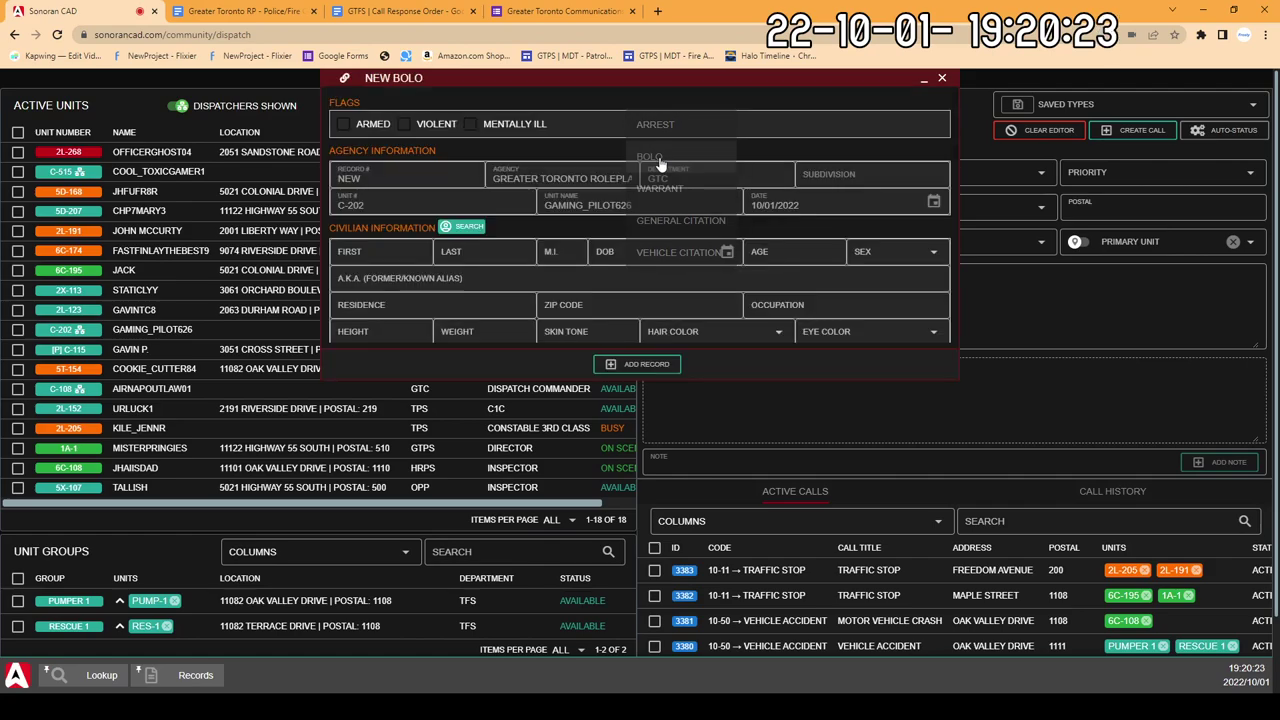
Step: Run a Character Search for the civilian's first and last name, which finds no records
left_click(469, 226)
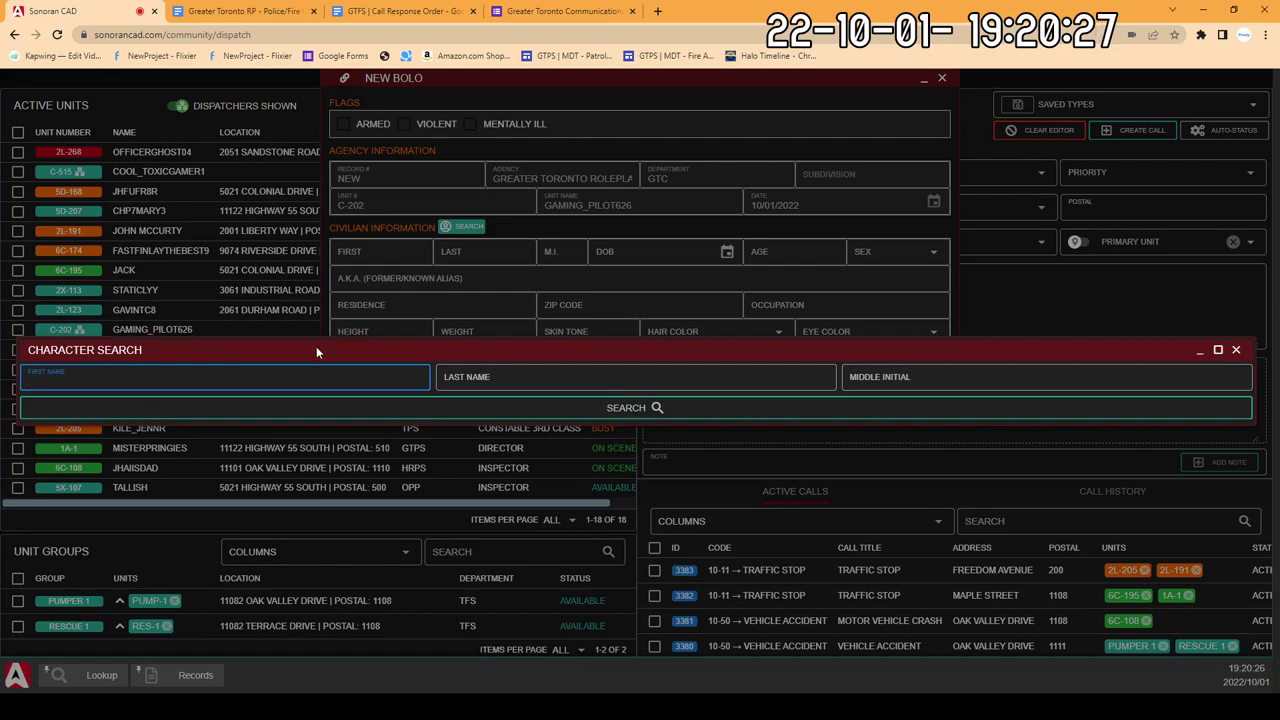
type("JAYDEN")
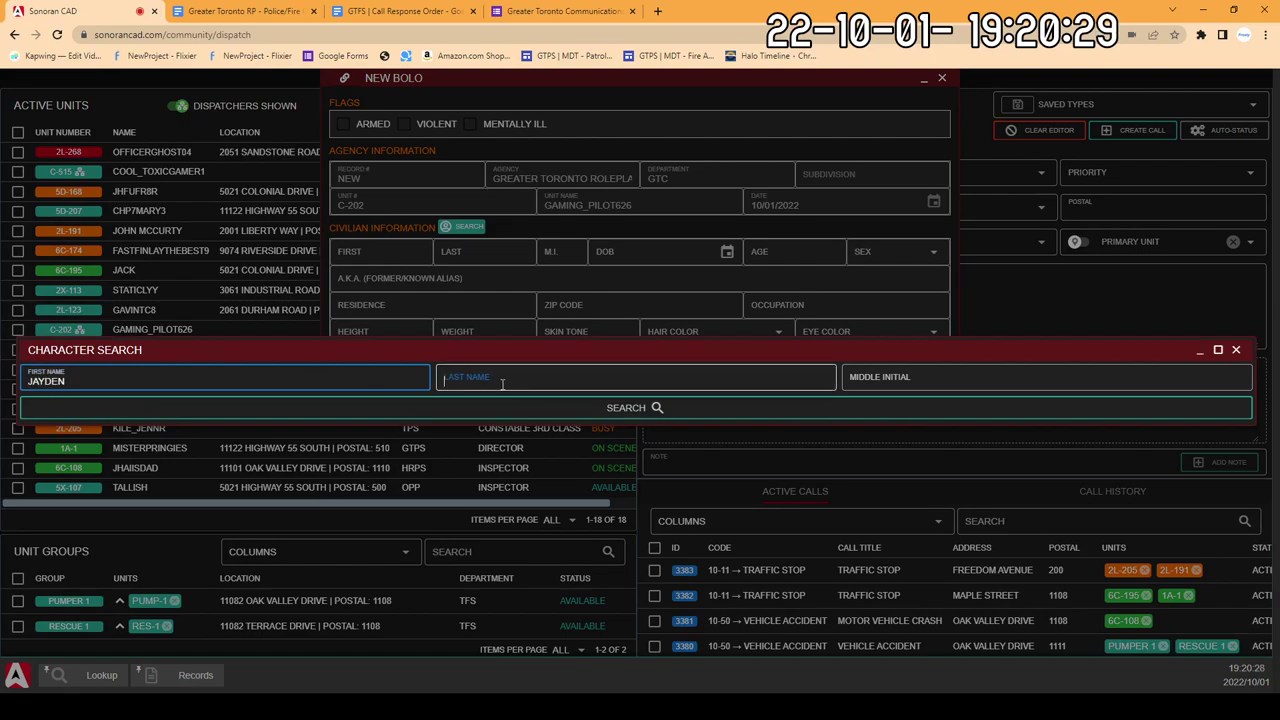
left_click(503, 383)
type("JACKSON")
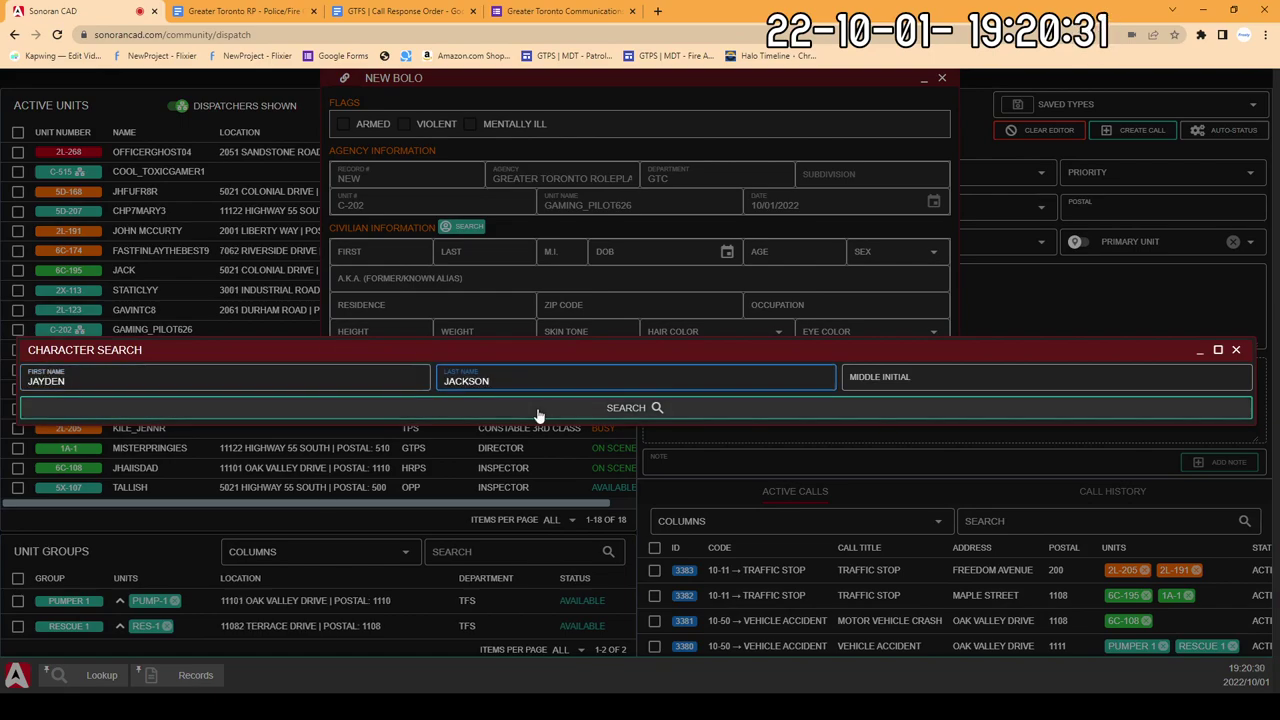
left_click(537, 408)
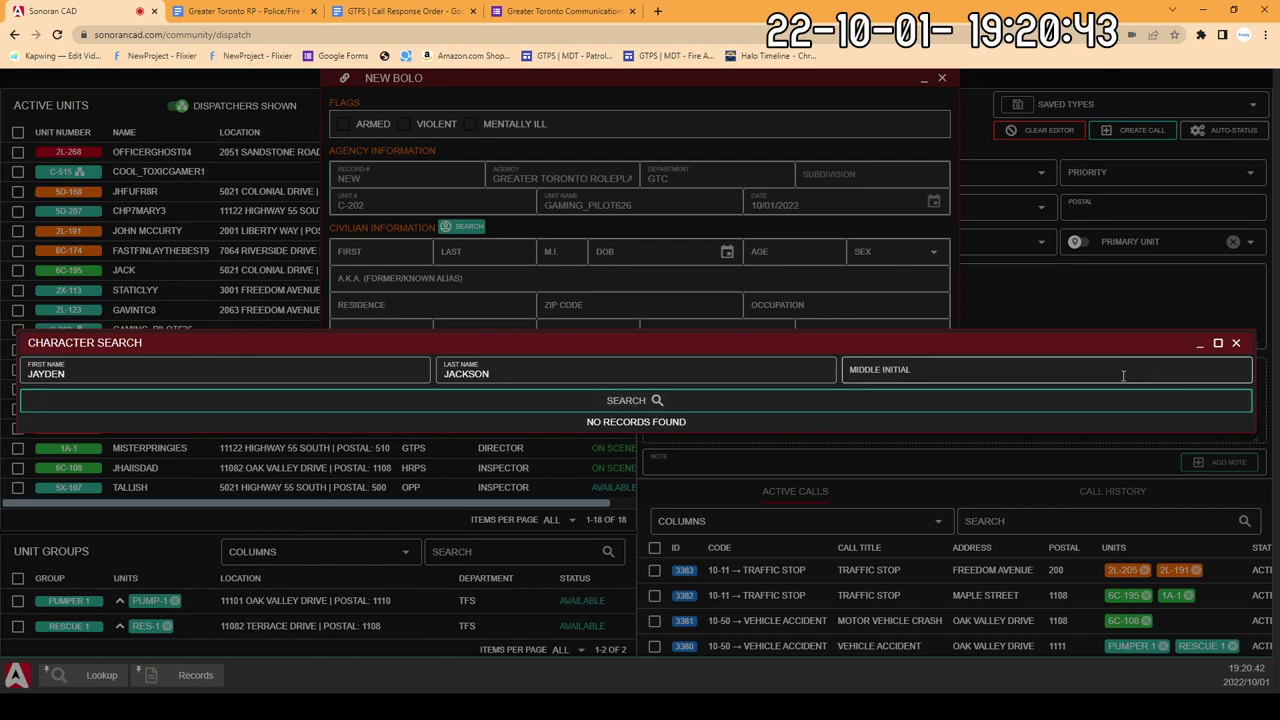
left_click(943, 405)
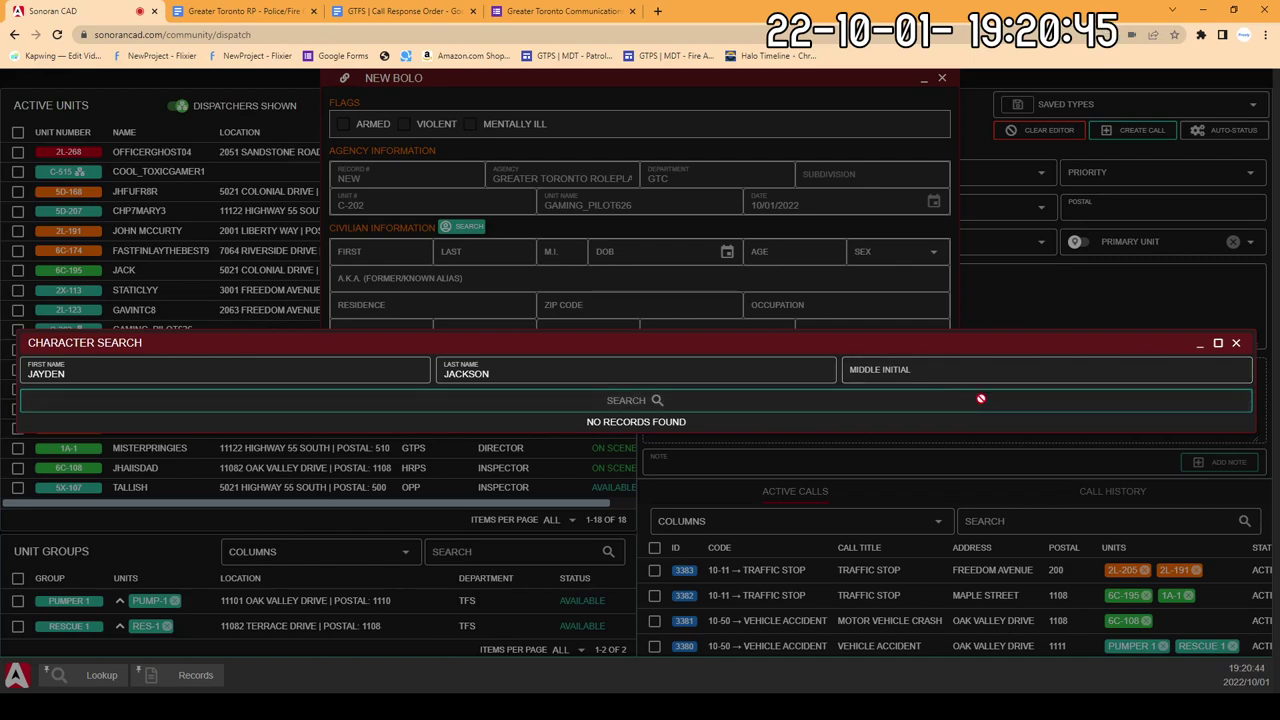
Step: Close the Character Search and discard the new BOLO form
left_click(1235, 343)
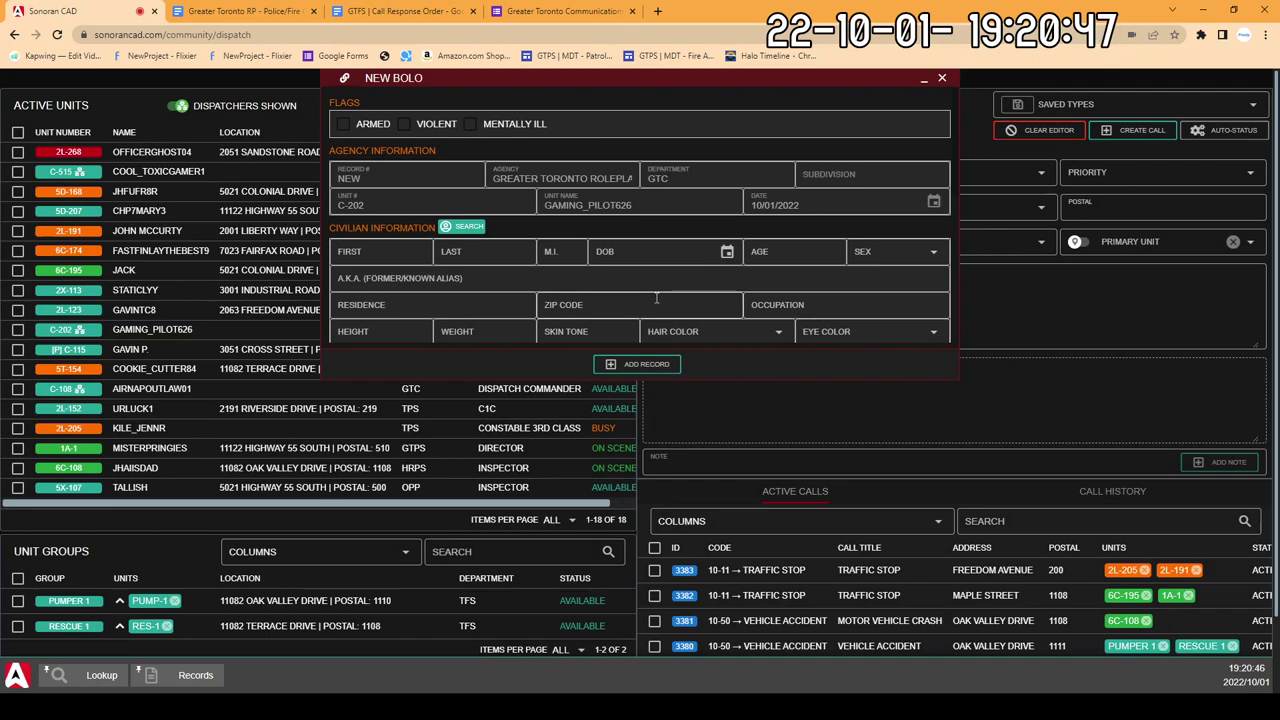
scroll(654, 296, "down", 3)
scroll(654, 296, "up", 3)
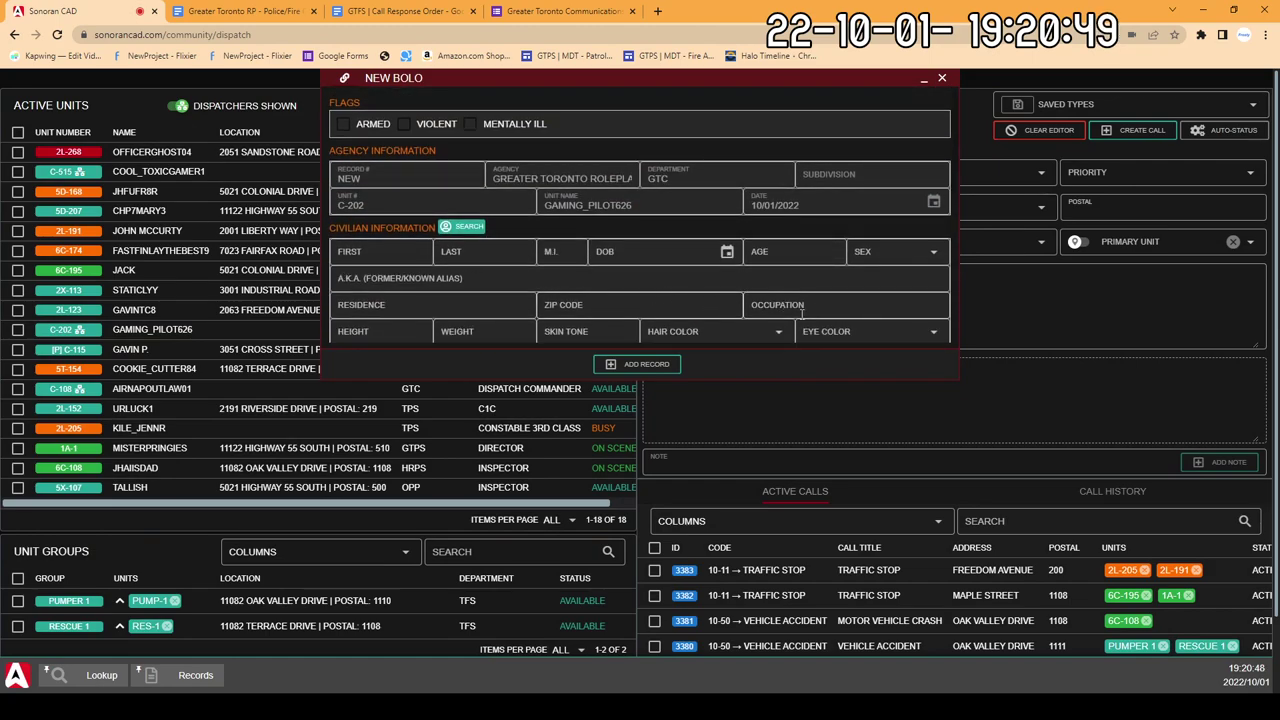
left_click(943, 79)
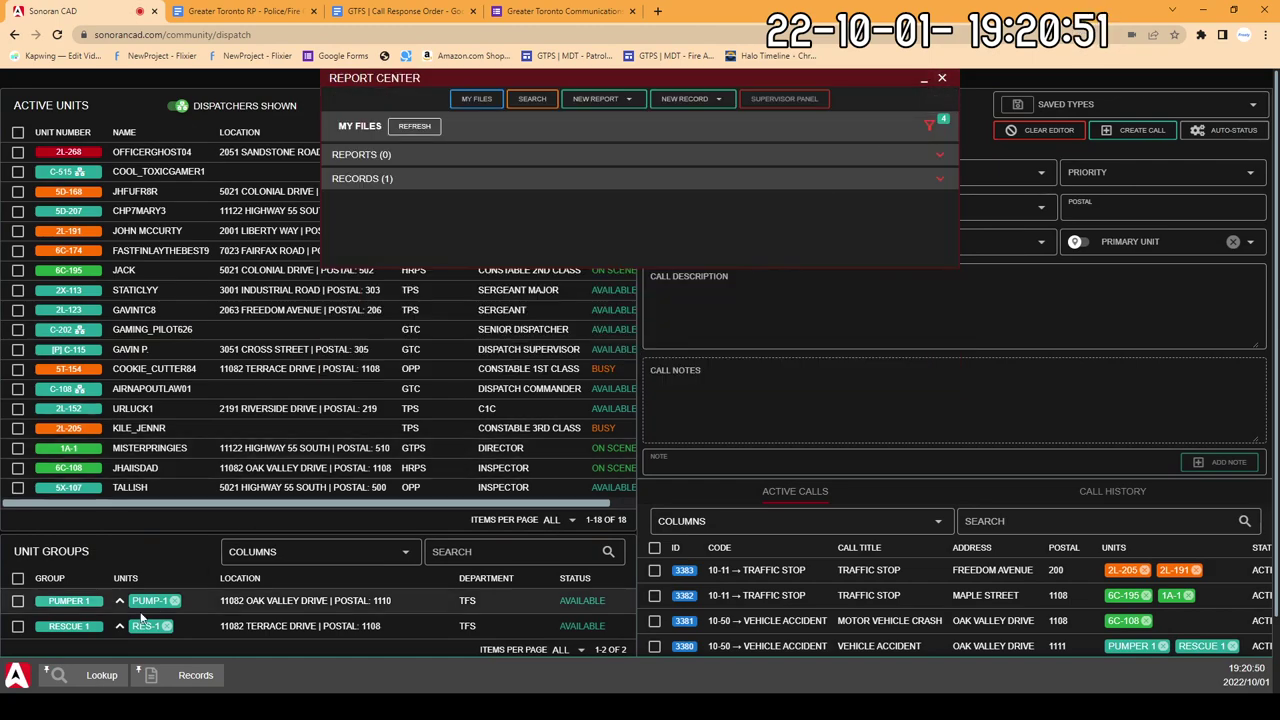
Step: Close the Report Center and run a name lookup for the civilian's first and last name
left_click(943, 79)
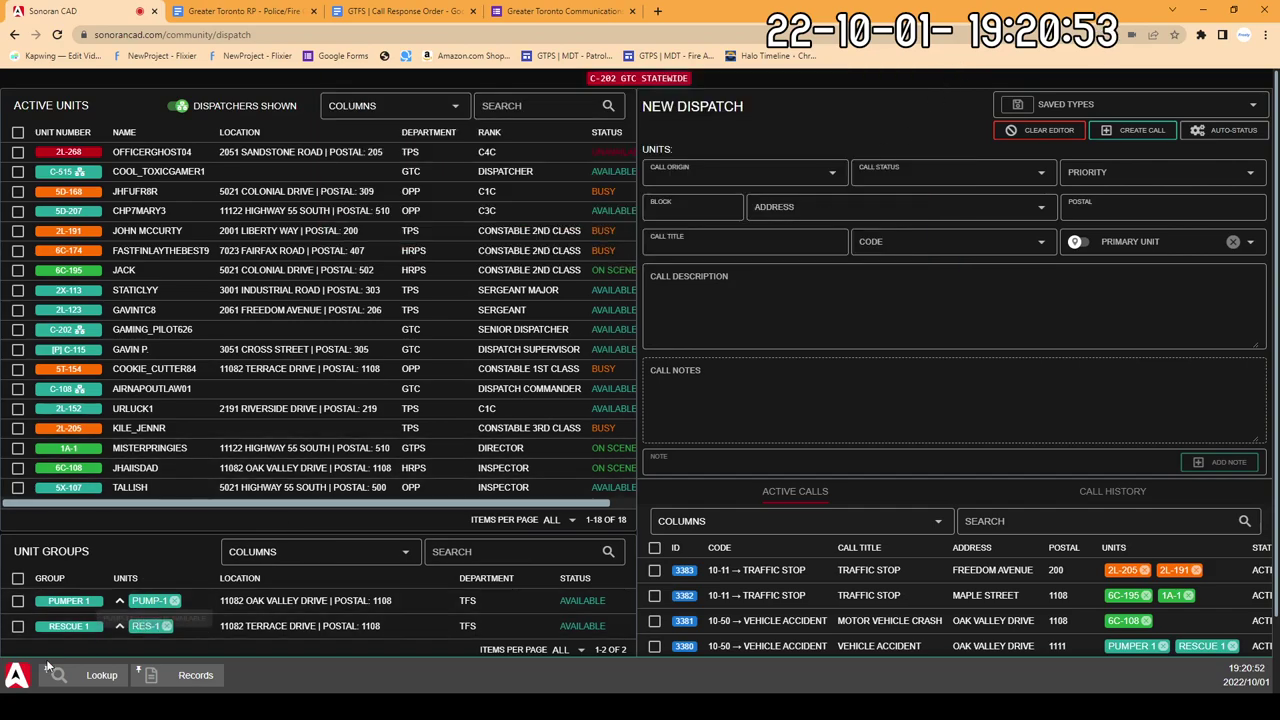
left_click(101, 675)
left_click(587, 108)
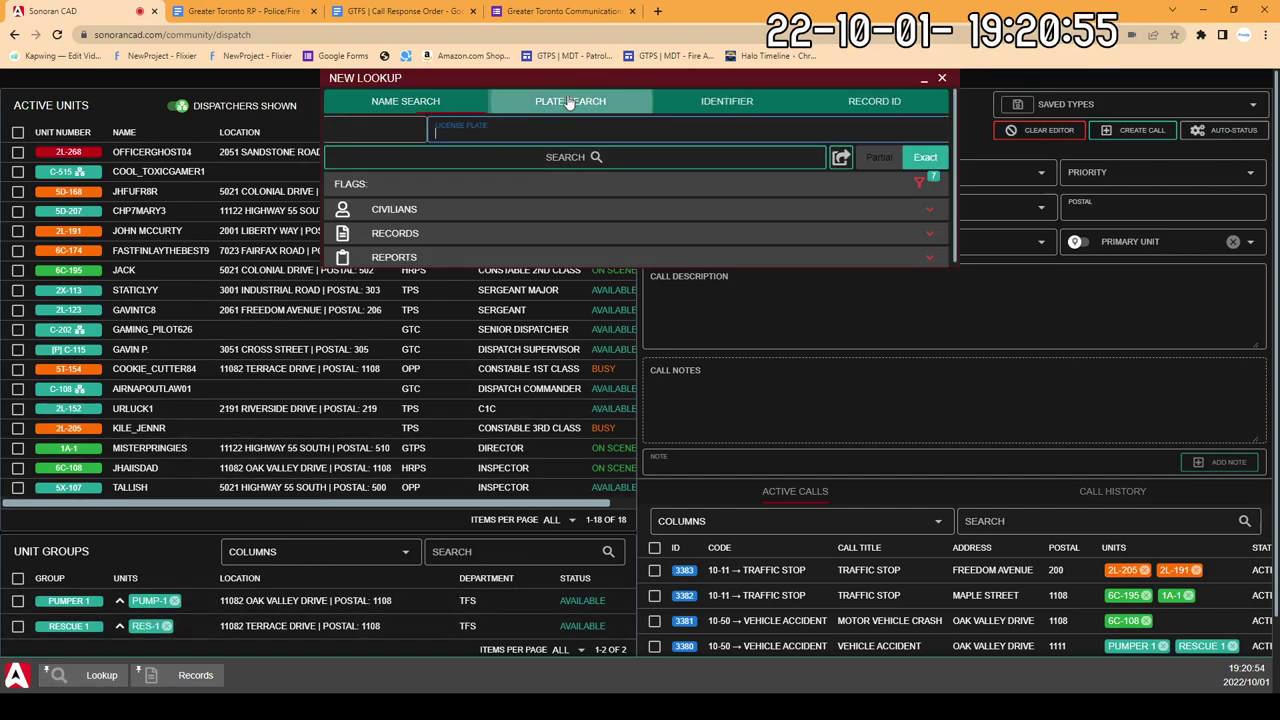
left_click(416, 110)
type("J")
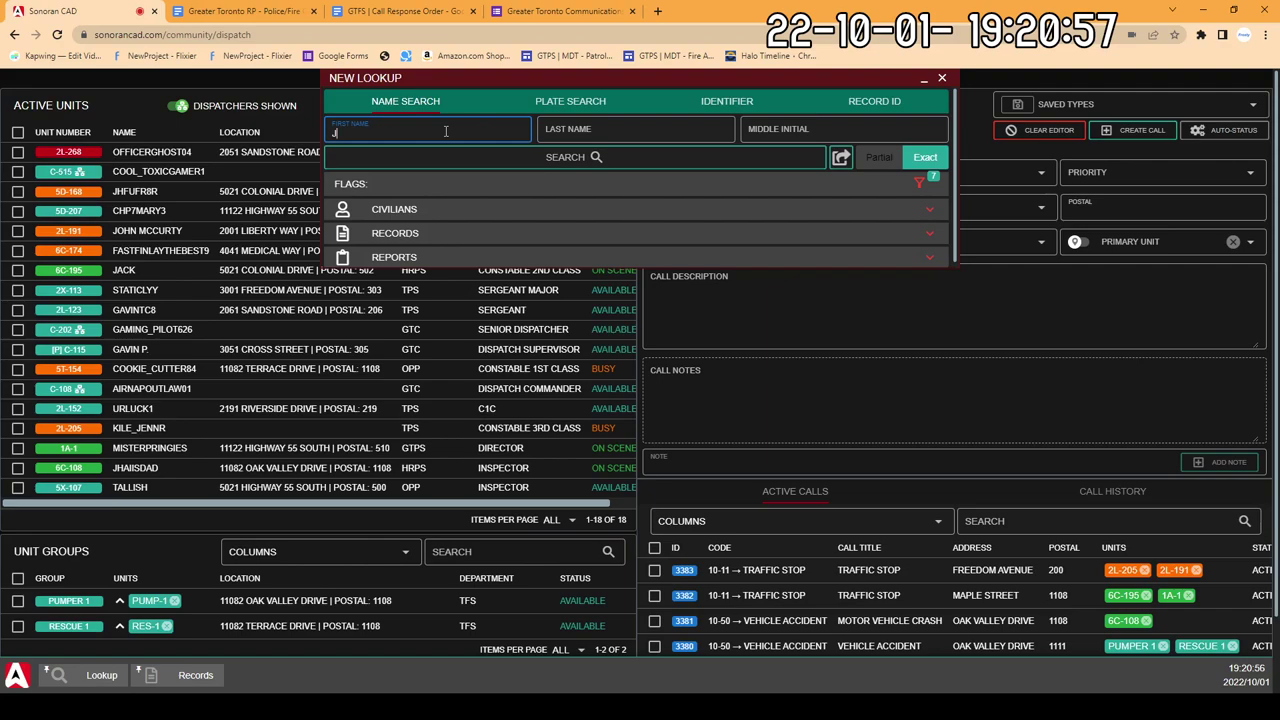
type("AYDEN")
key("Tab")
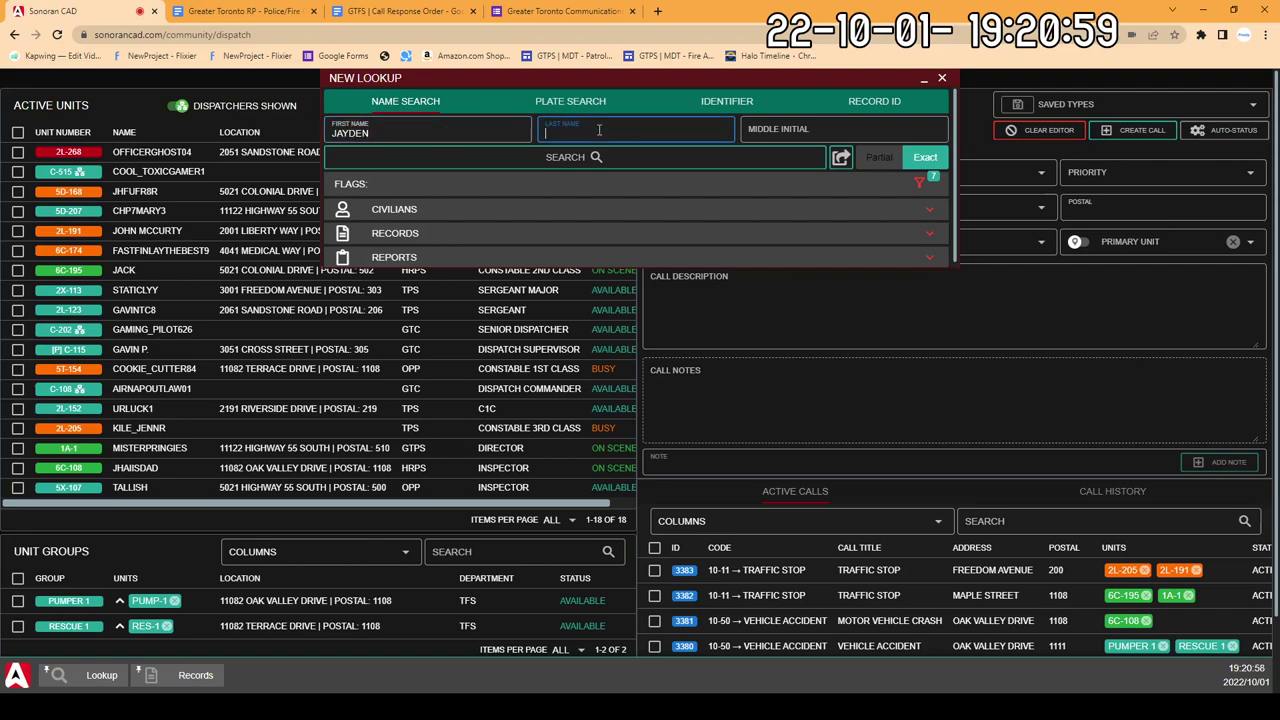
type("JACKSON")
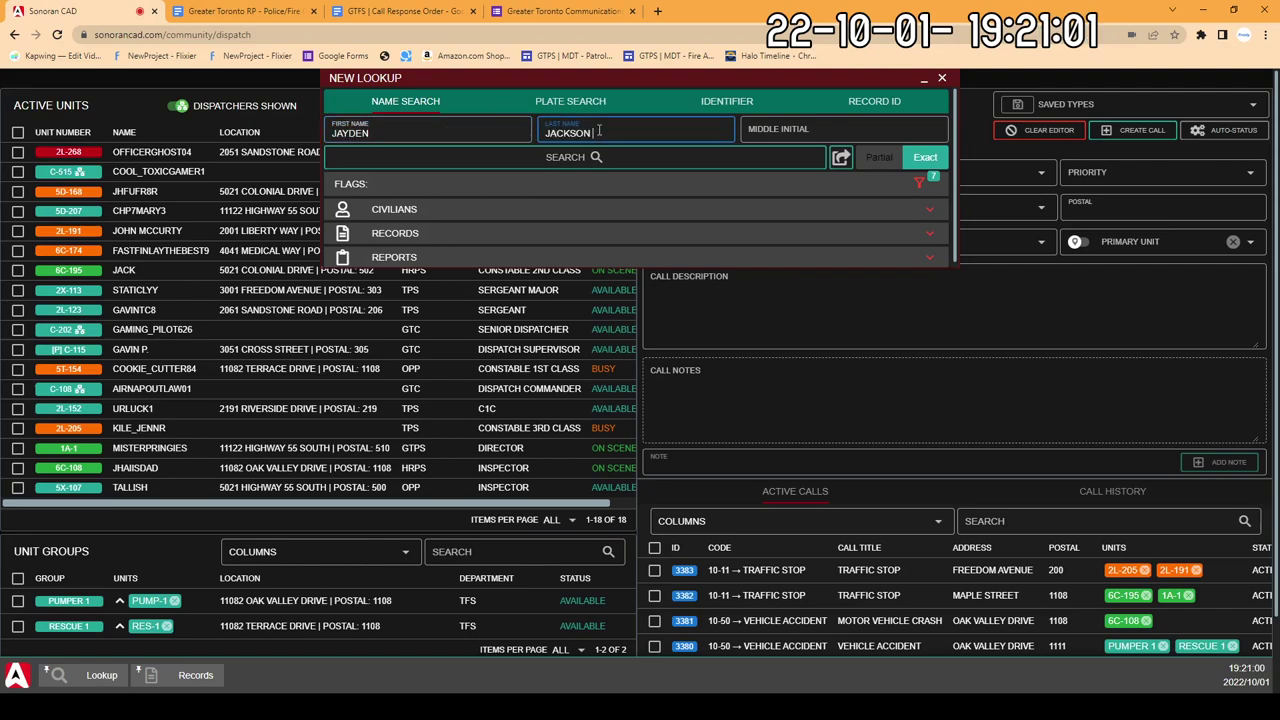
left_click(612, 160)
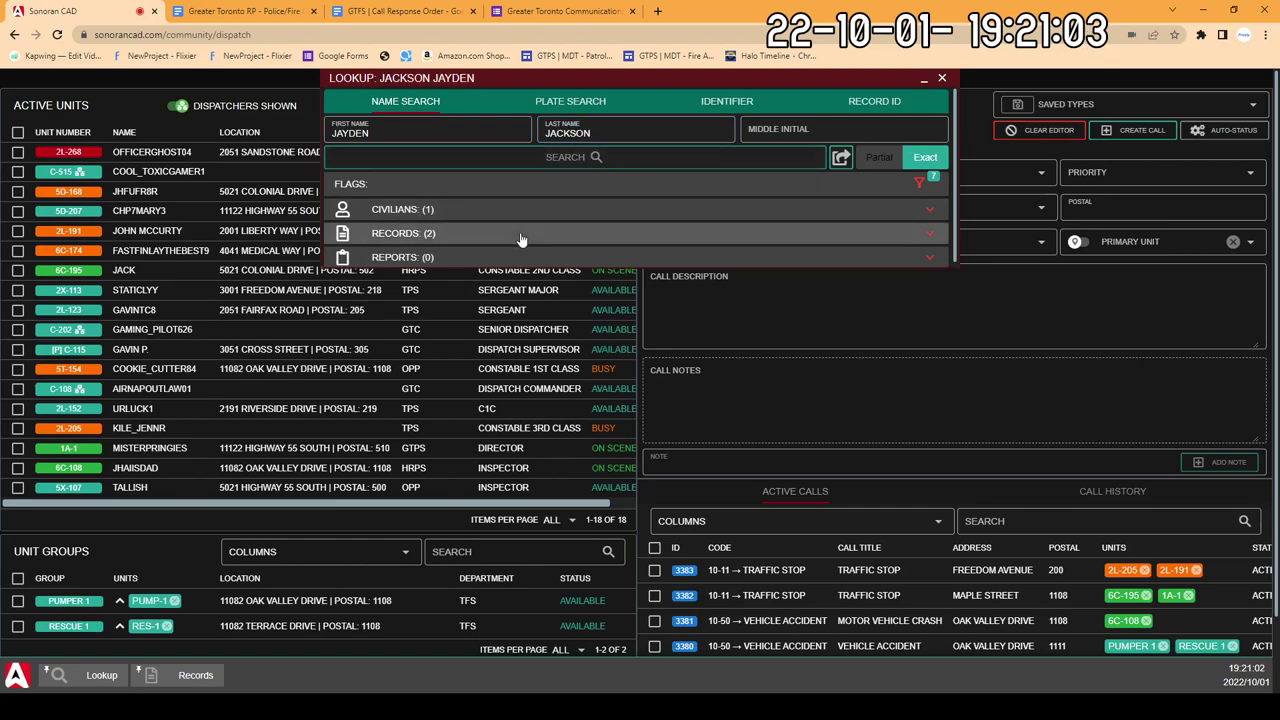
Step: Expand the matching civilians and open the civilian's full profile with photo and details
left_click(517, 232)
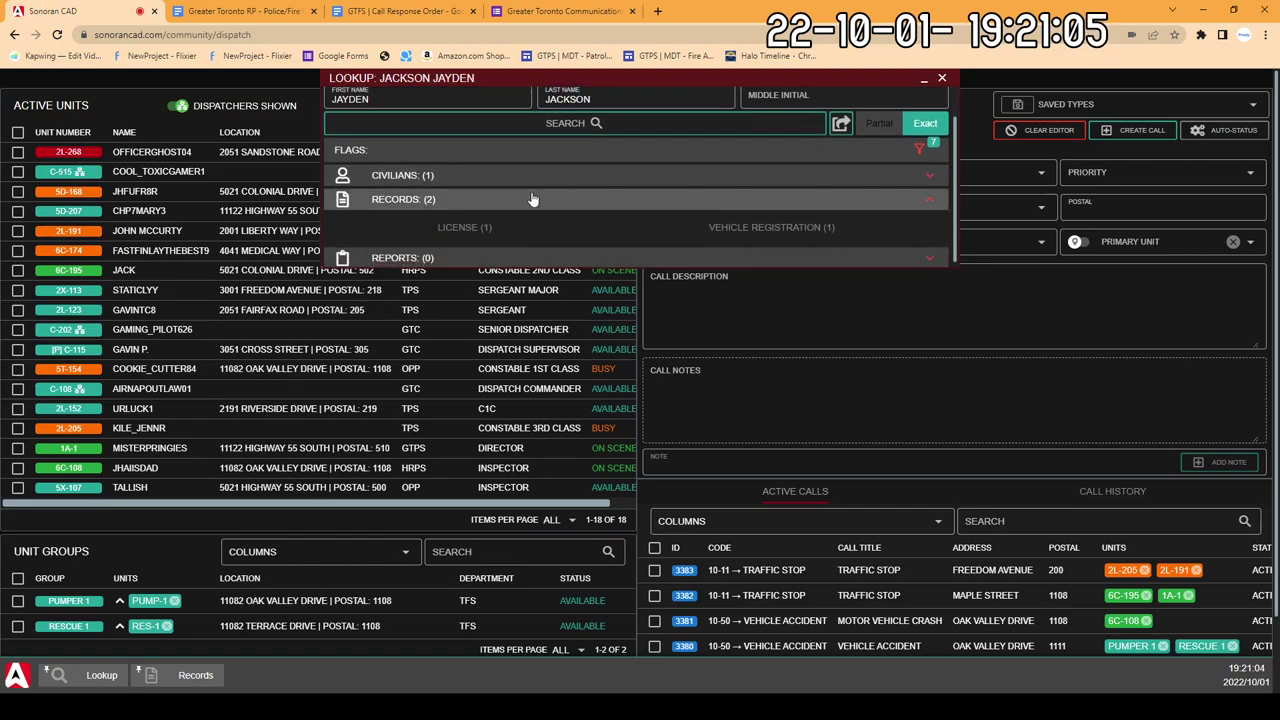
left_click(532, 188)
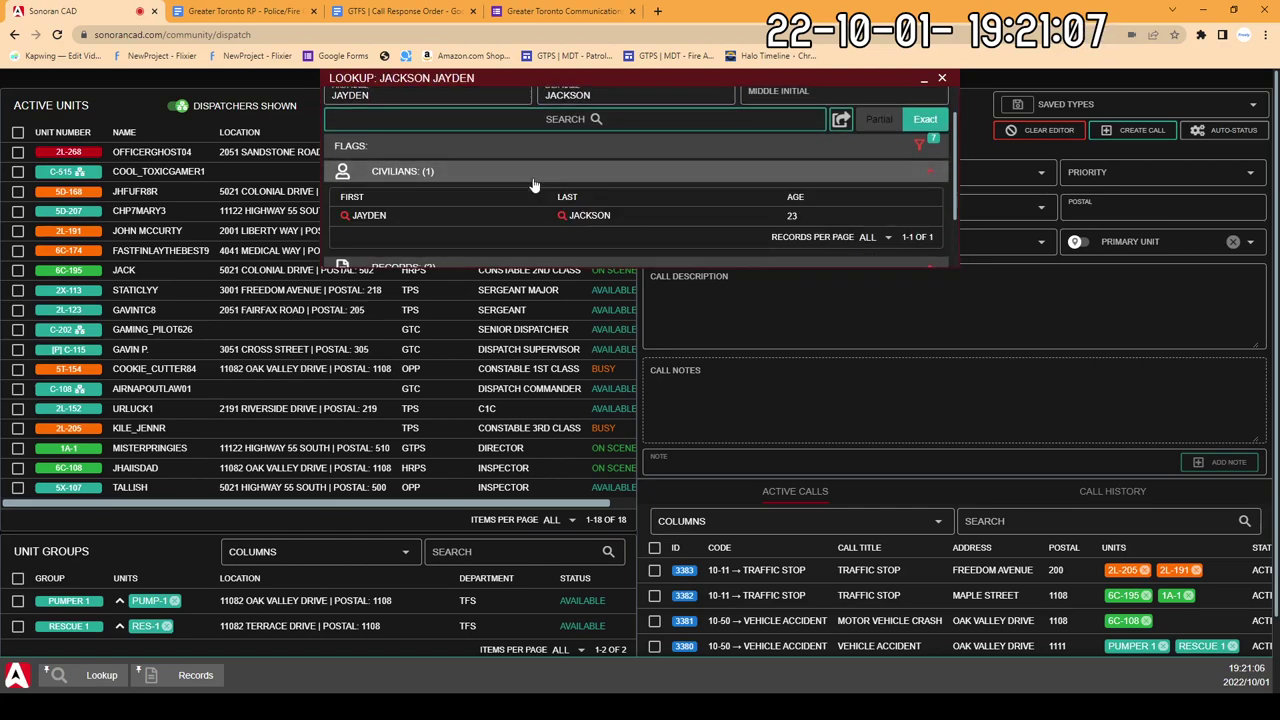
left_click(533, 186)
left_click(533, 186)
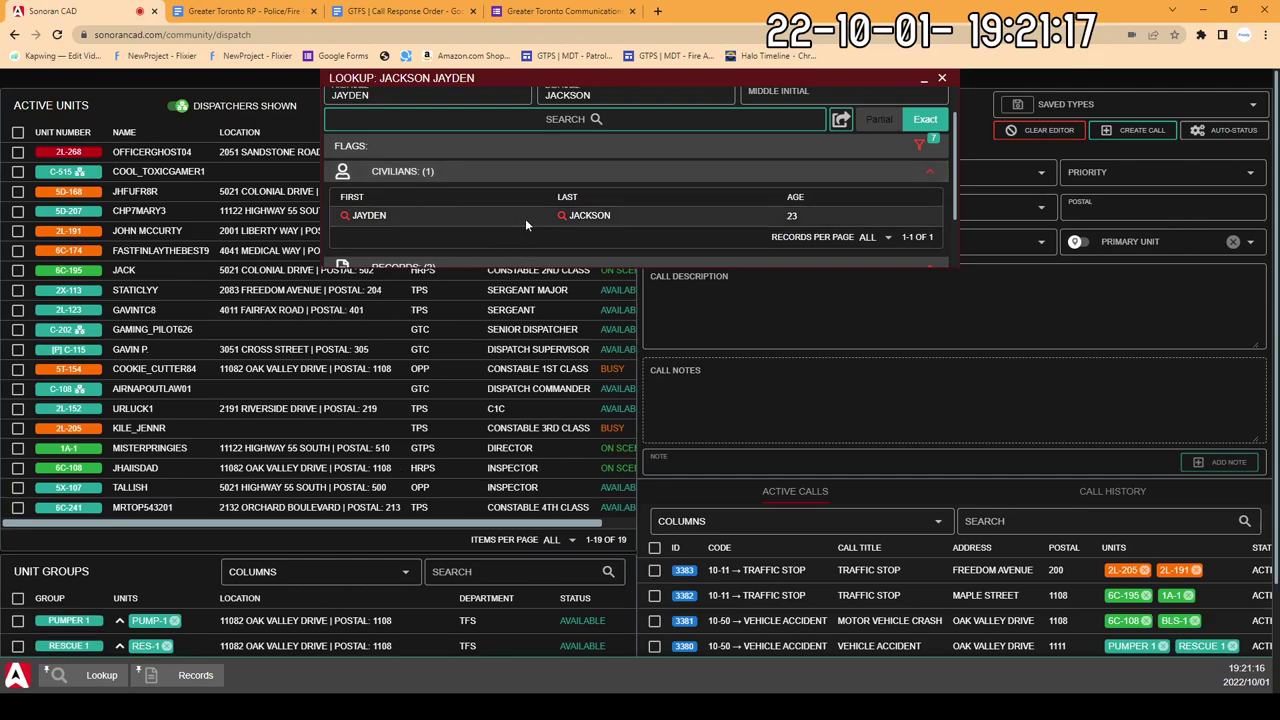
scroll(525, 220, "down", 1)
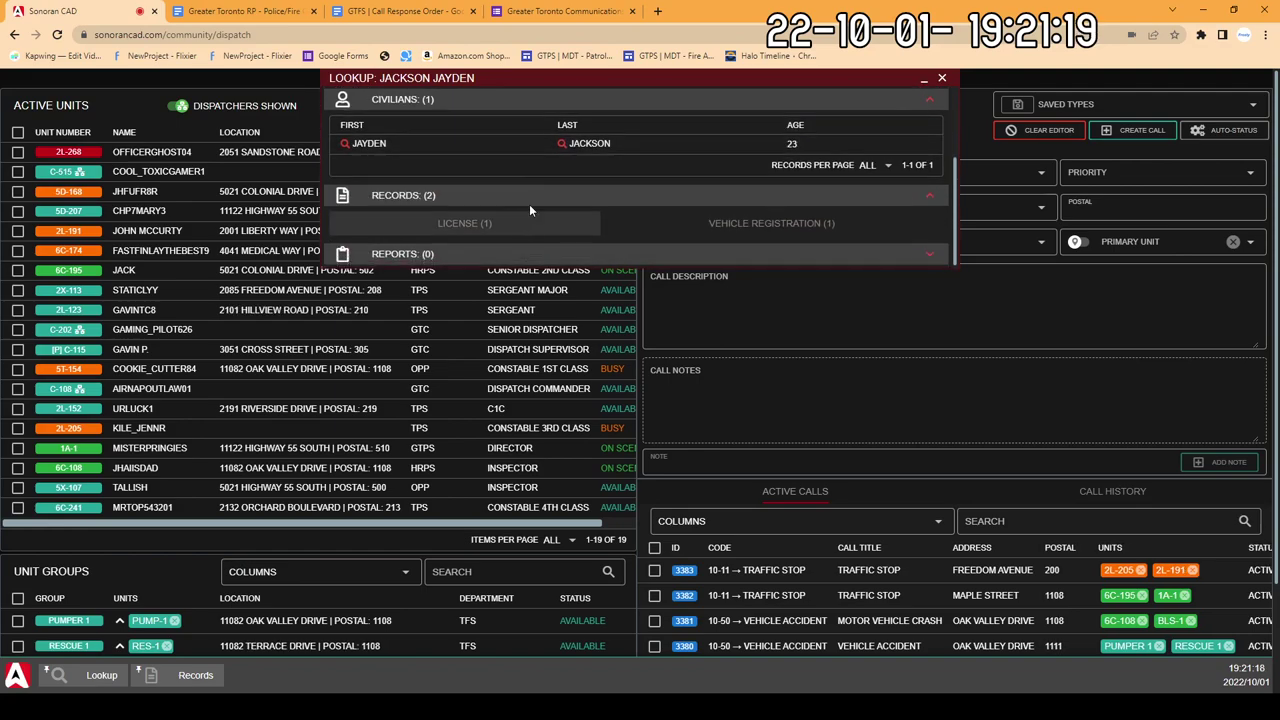
left_click(540, 150)
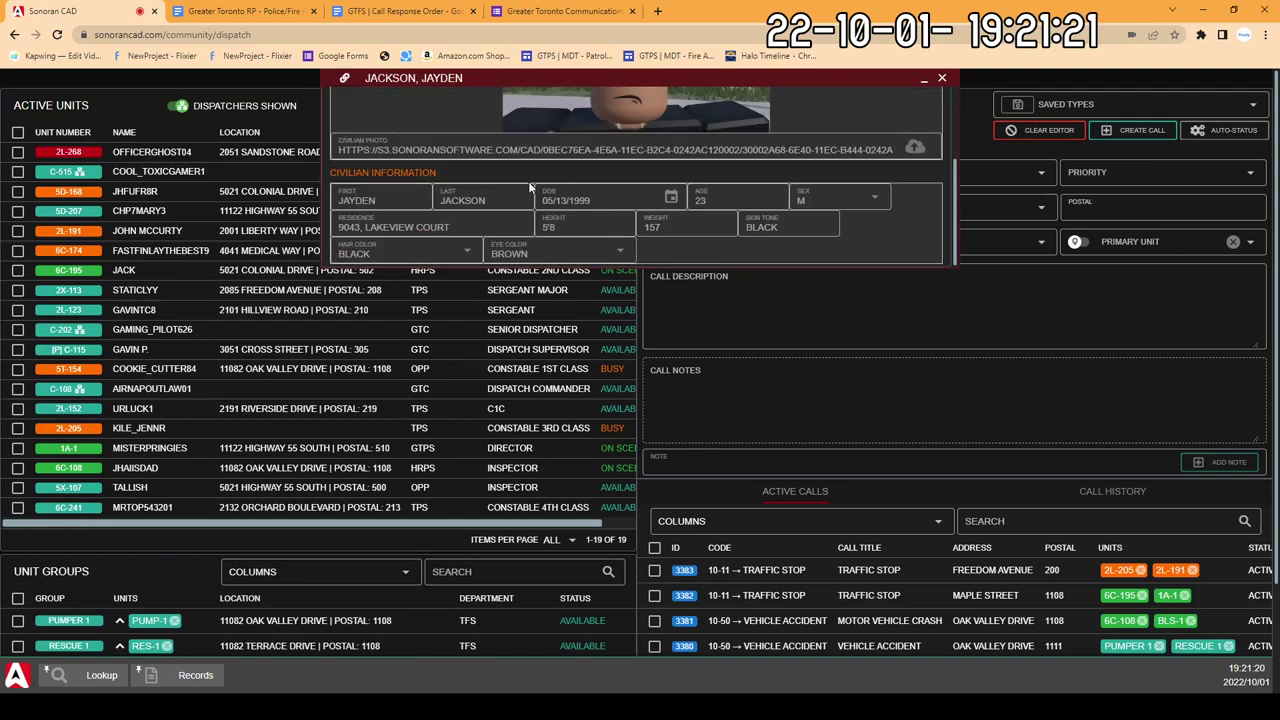
scroll(528, 182, "down", 2)
scroll(528, 182, "up", 3)
scroll(571, 213, "up", 1)
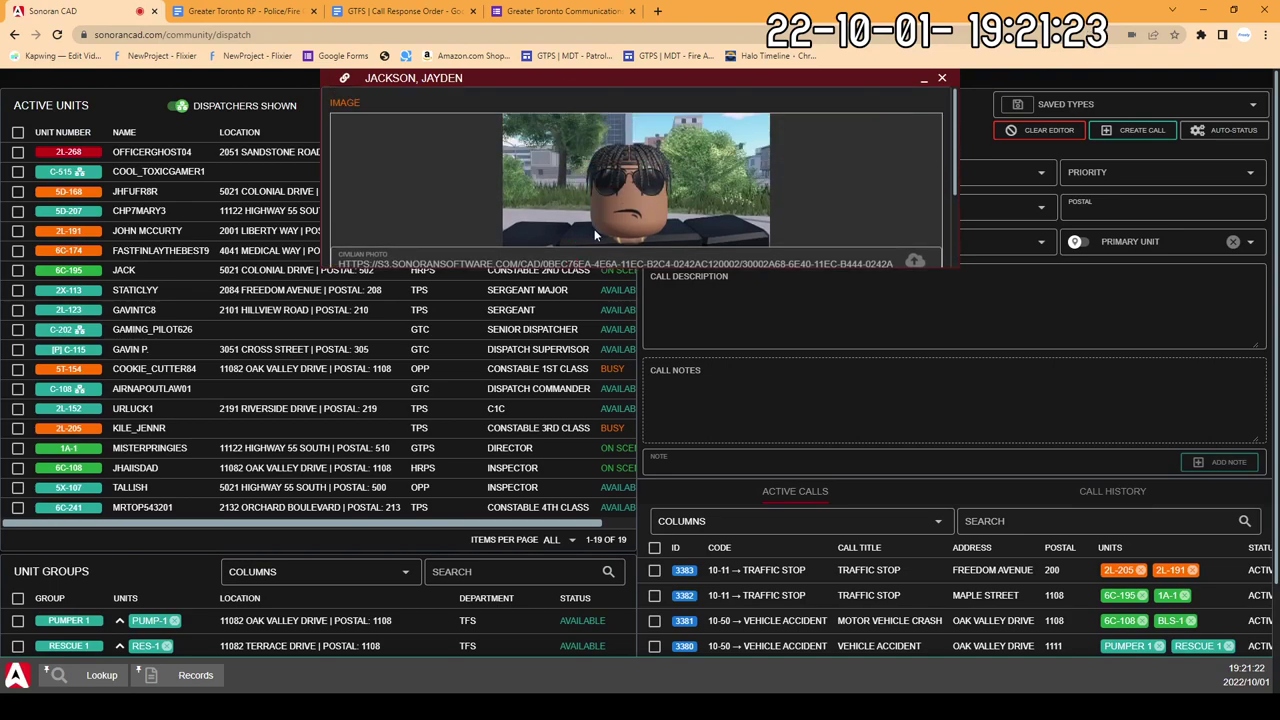
scroll(580, 220, "down", 2)
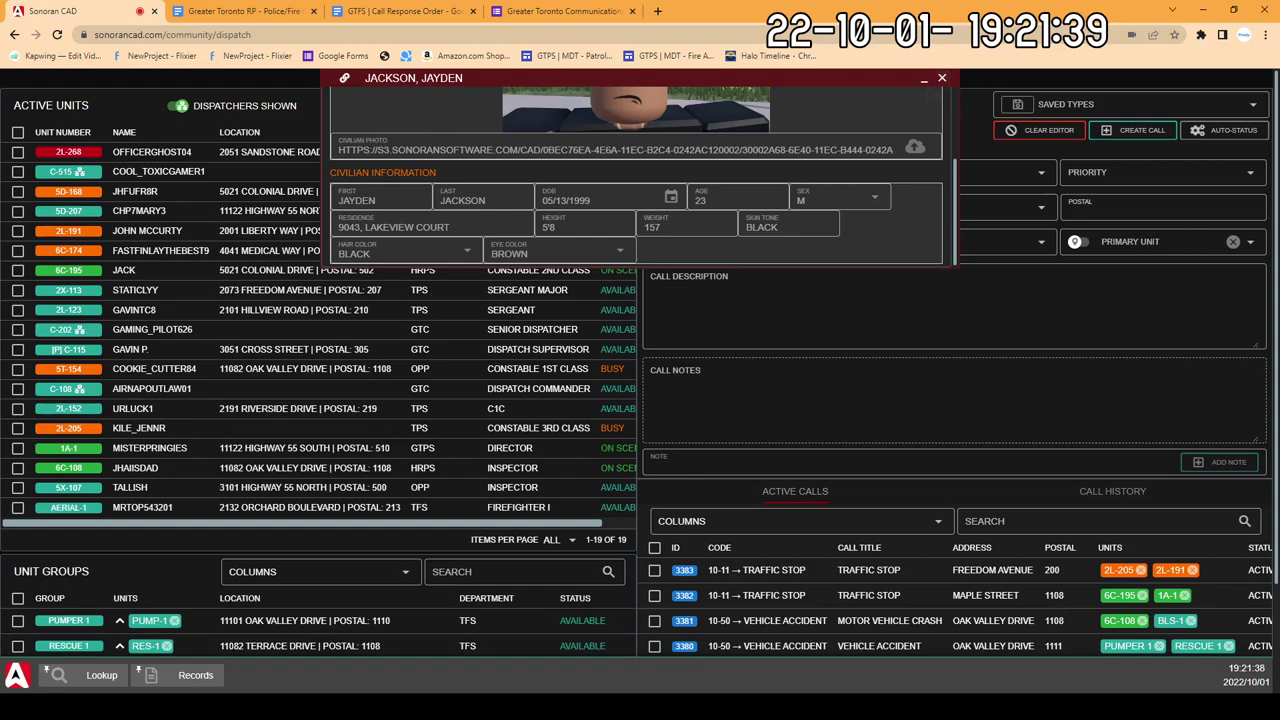
left_click(197, 677)
Step: Start a new BOLO record and enter the civilian's first and last name
left_click(686, 94)
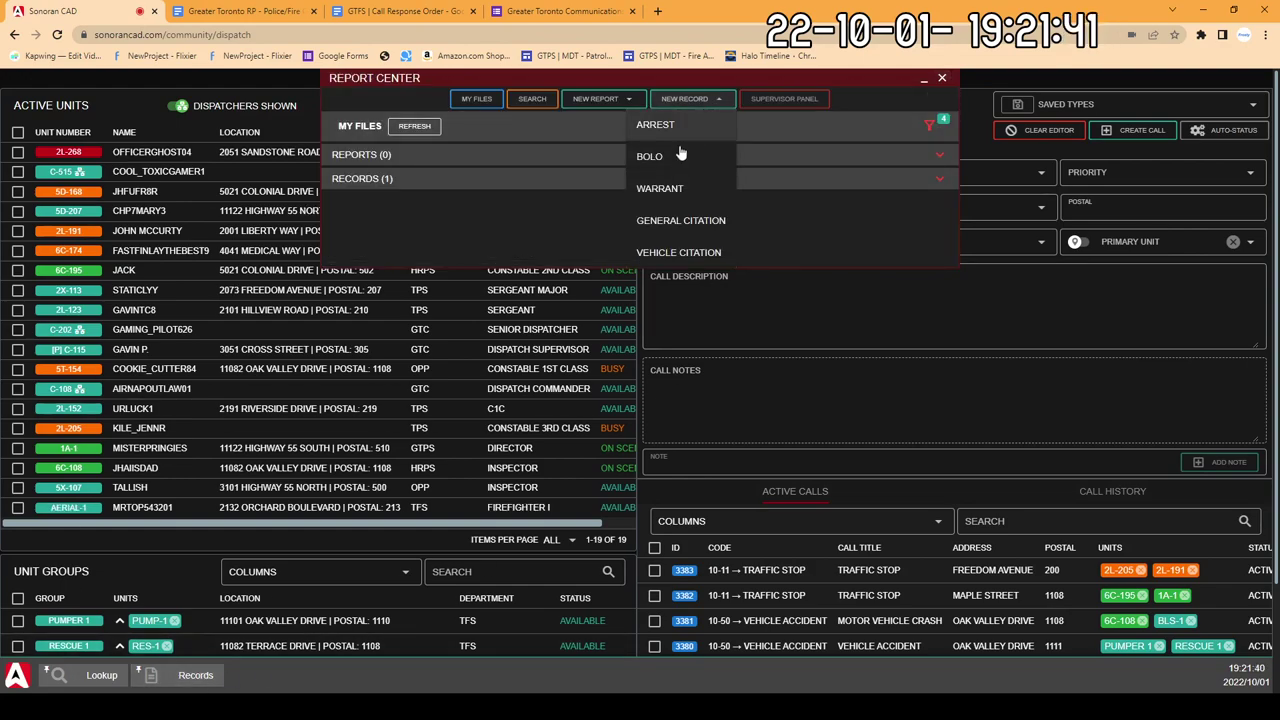
left_click(675, 155)
left_click(392, 257)
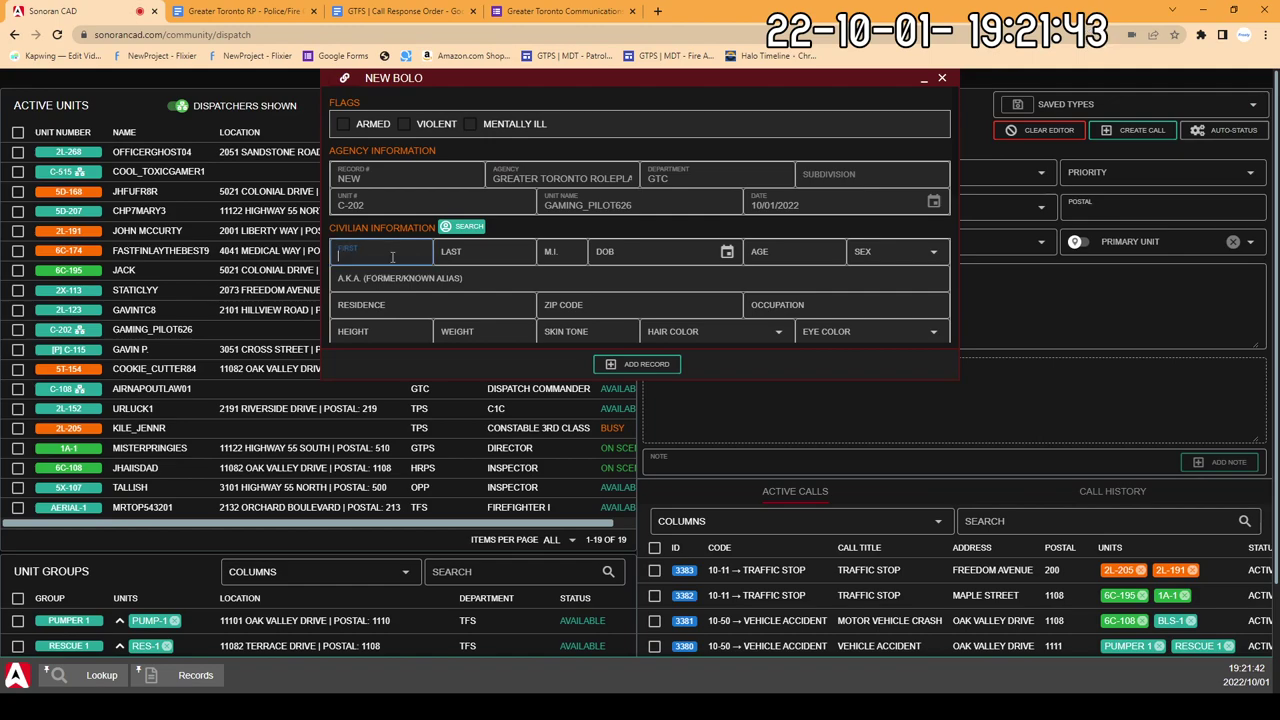
type("JAYDEN")
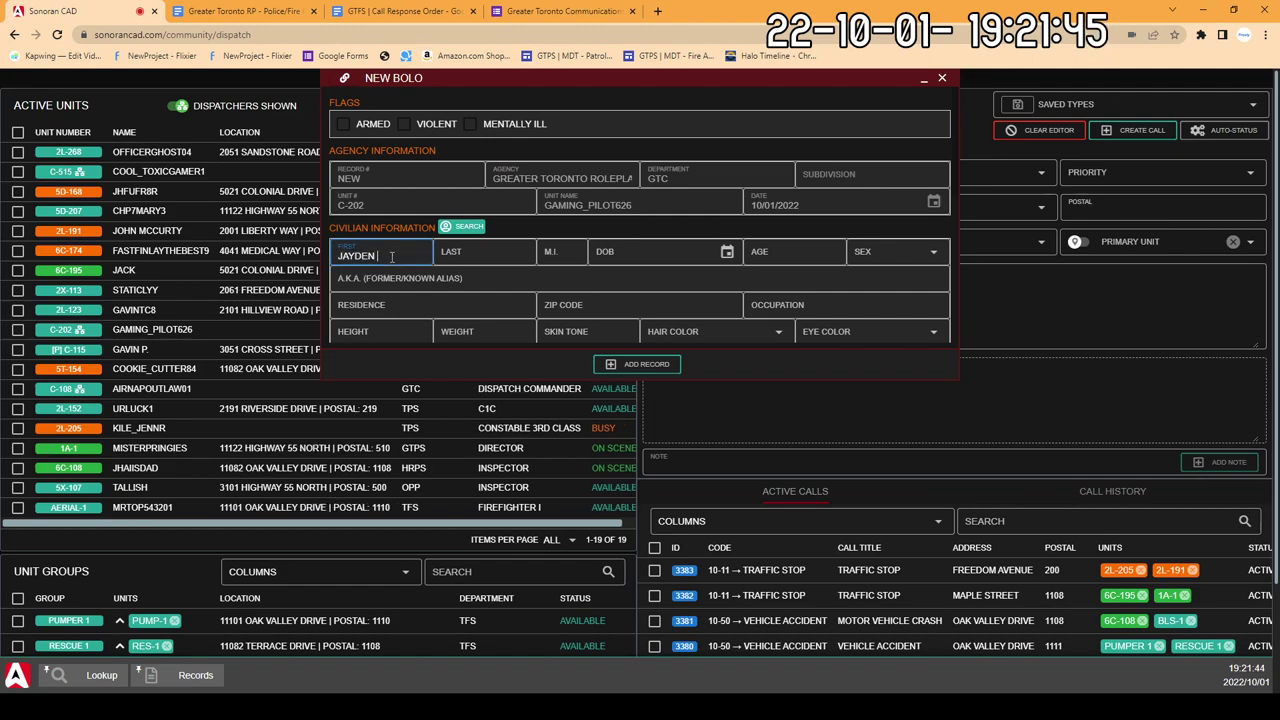
left_click(455, 253)
type("JACKSON")
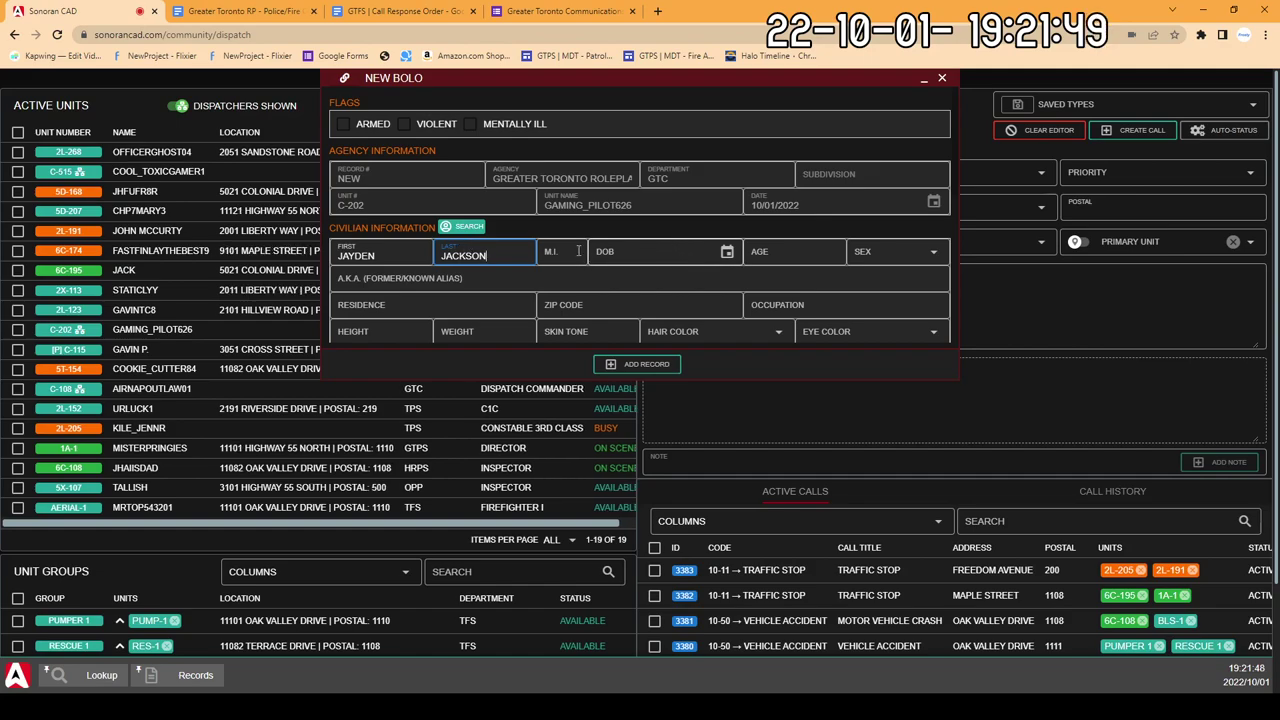
key("Tab")
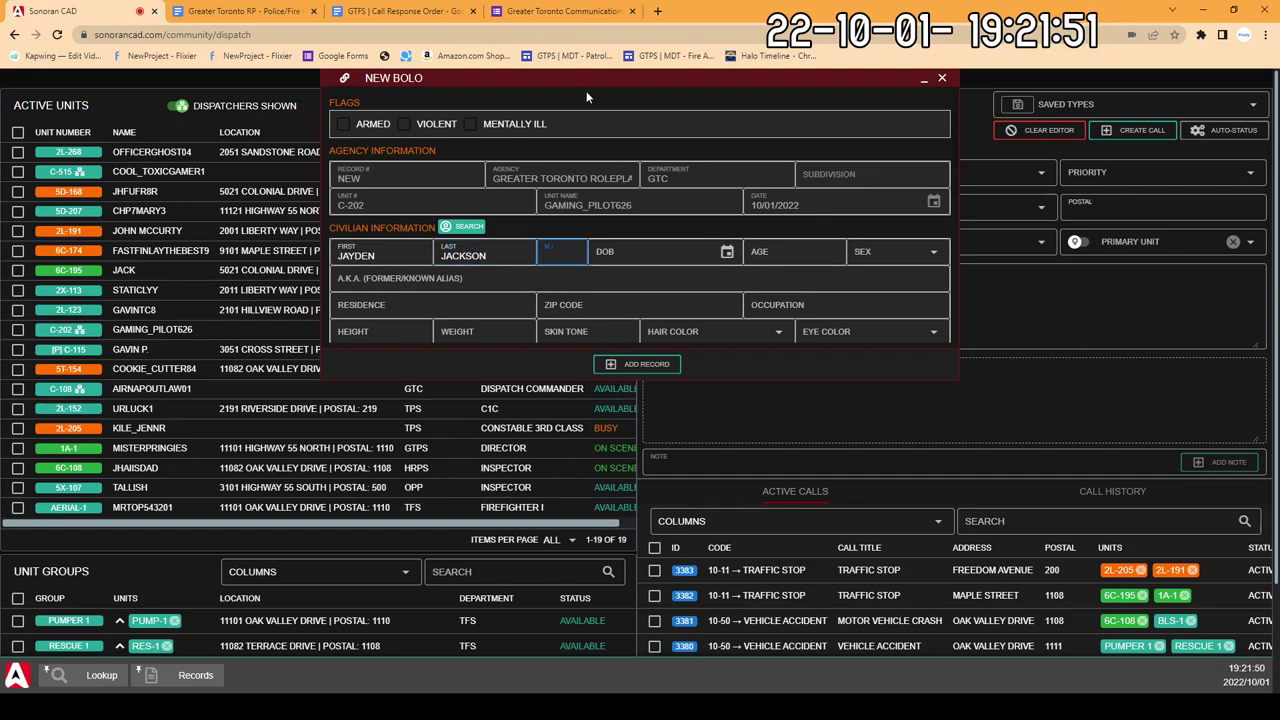
Step: Reposition the BOLO form and close the Report Center
left_click_drag(573, 80, 581, 278)
left_click_drag(618, 76, 208, 127)
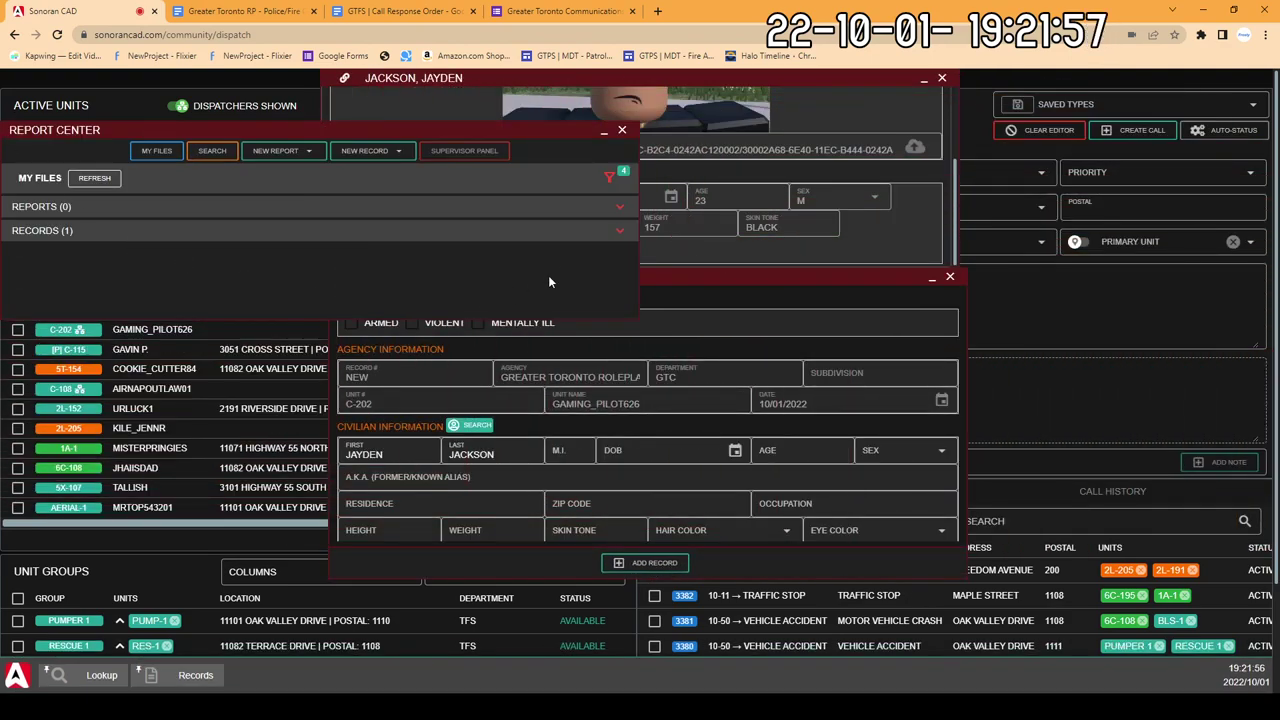
left_click(621, 131)
scroll(617, 221, "up", 1)
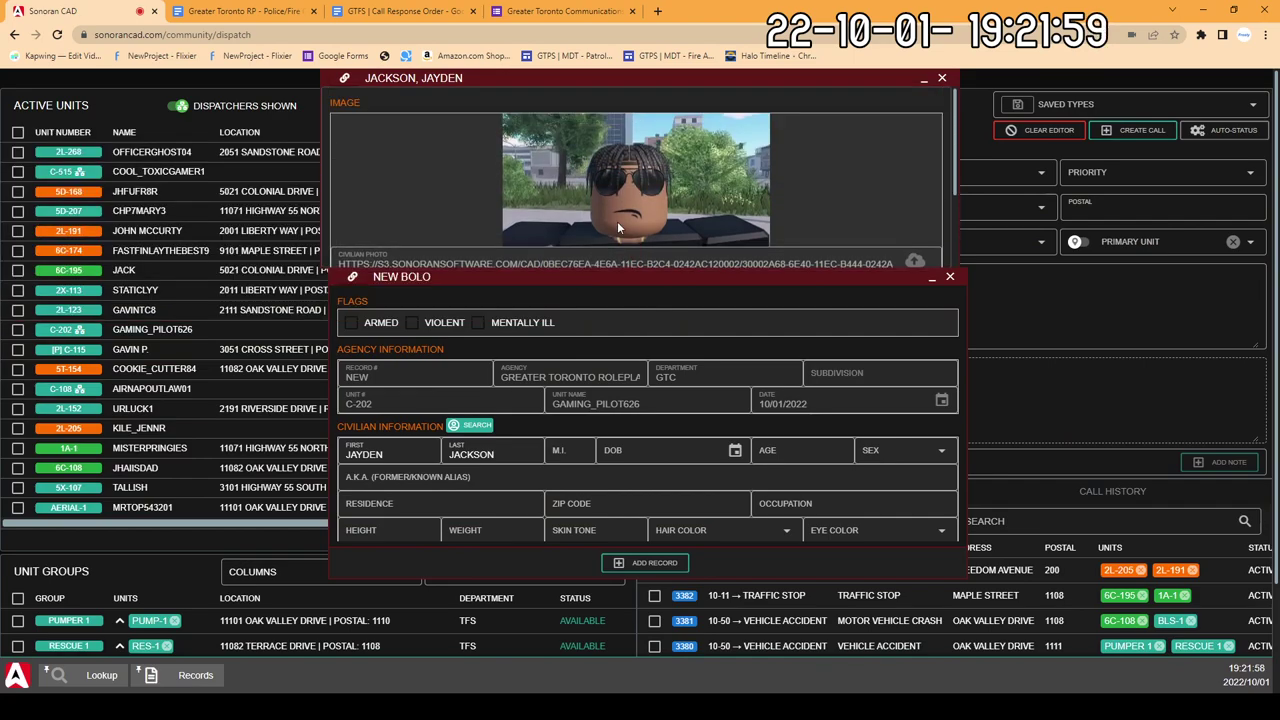
scroll(617, 218, "down", 1)
scroll(617, 215, "up", 1)
scroll(615, 210, "down", 1)
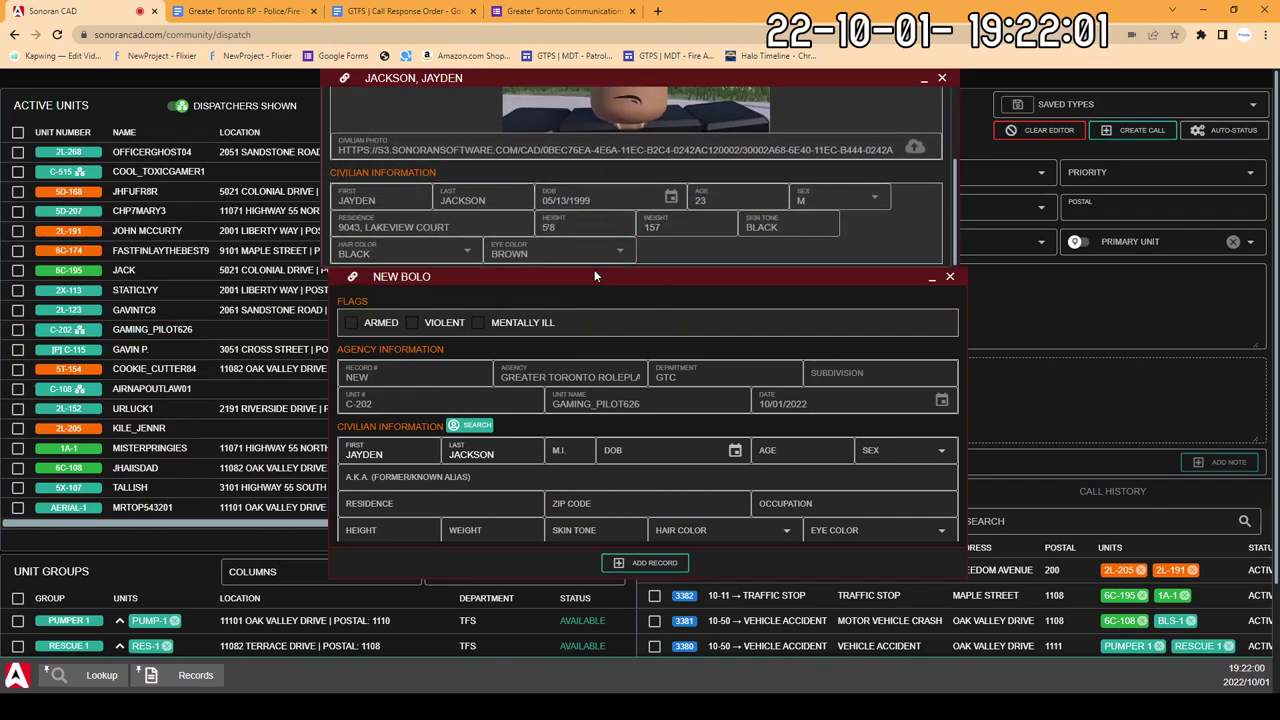
Step: Fill in the civilian's date of birth, age 23 and sex M on the BOLO
left_click(645, 457)
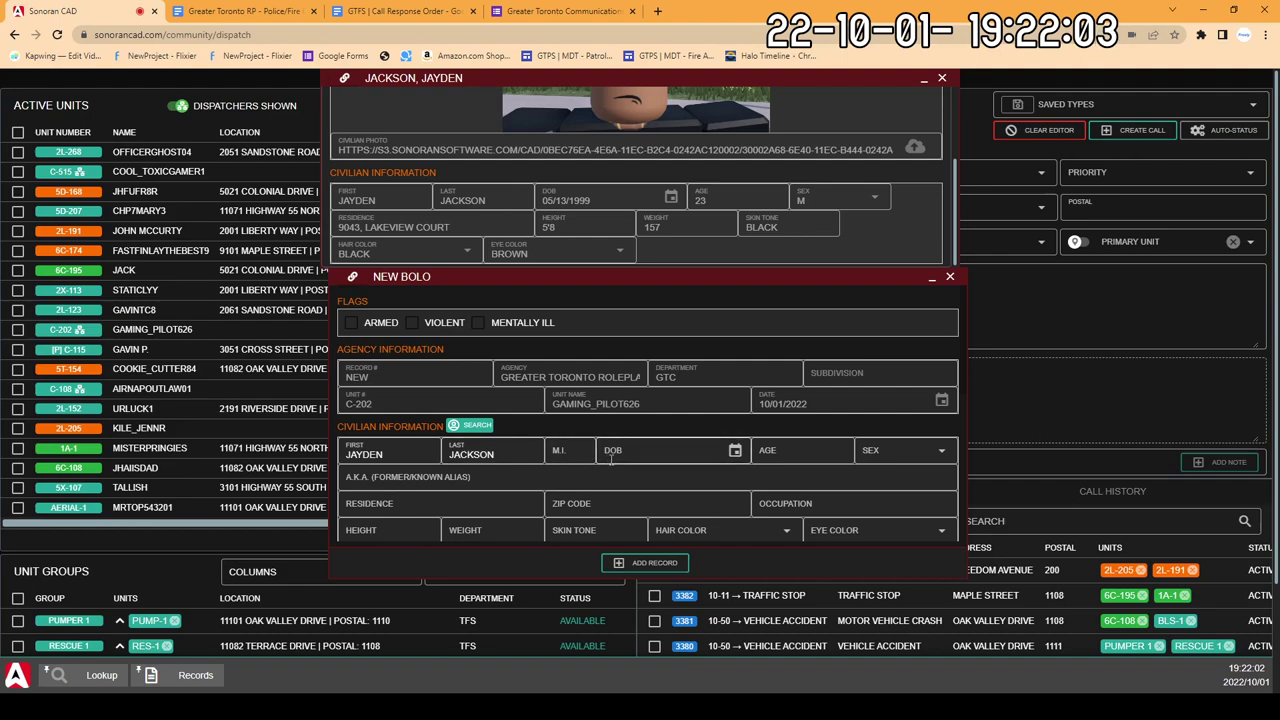
type("05")
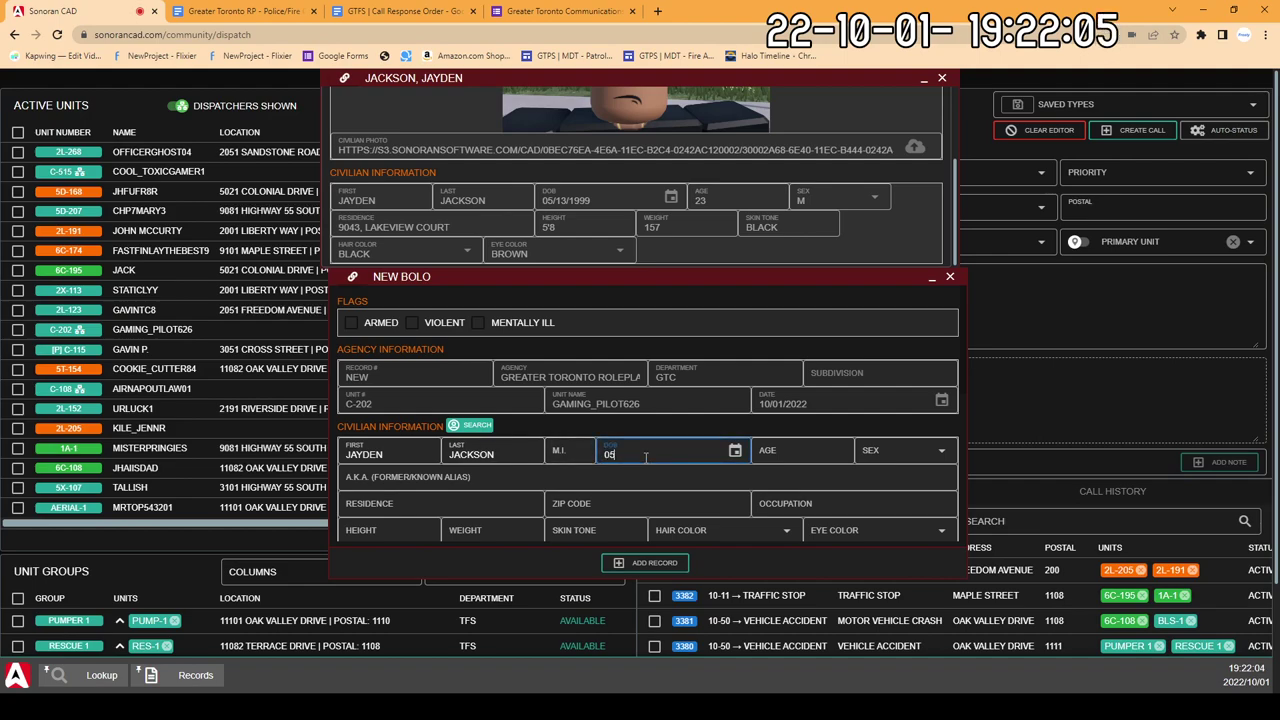
type("/13/1999")
left_click(826, 450)
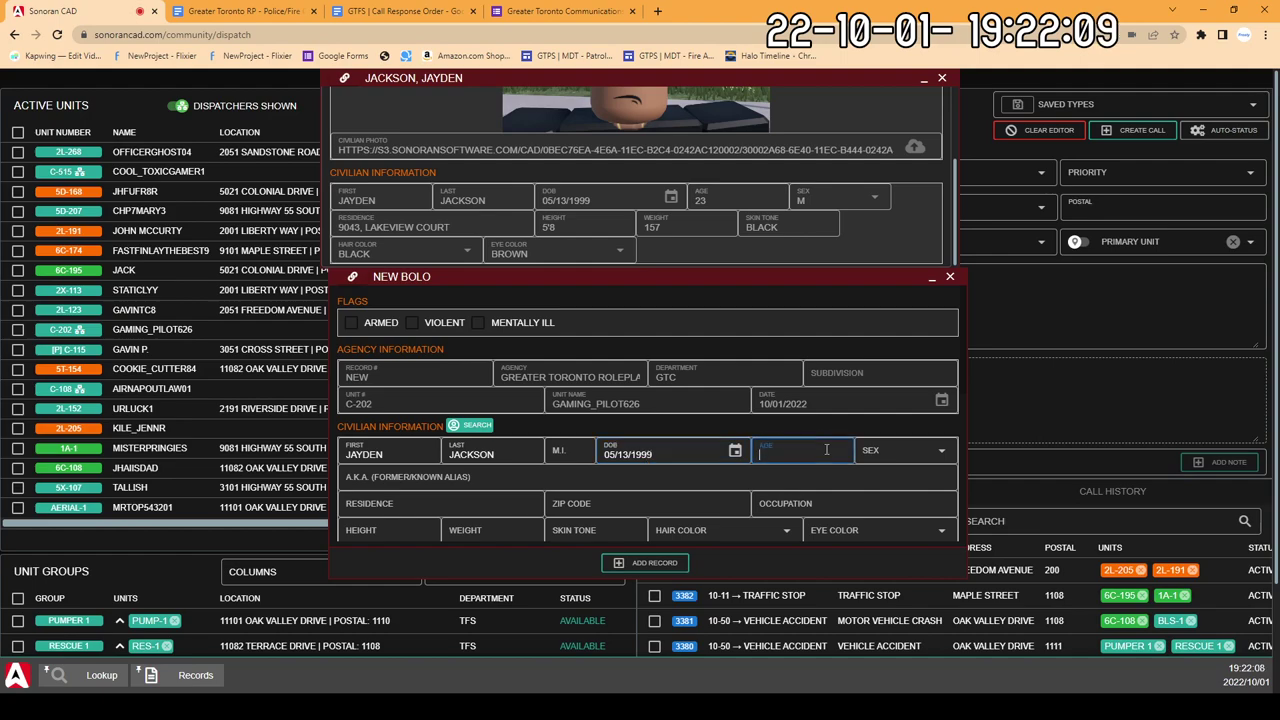
type("23")
left_click(872, 448)
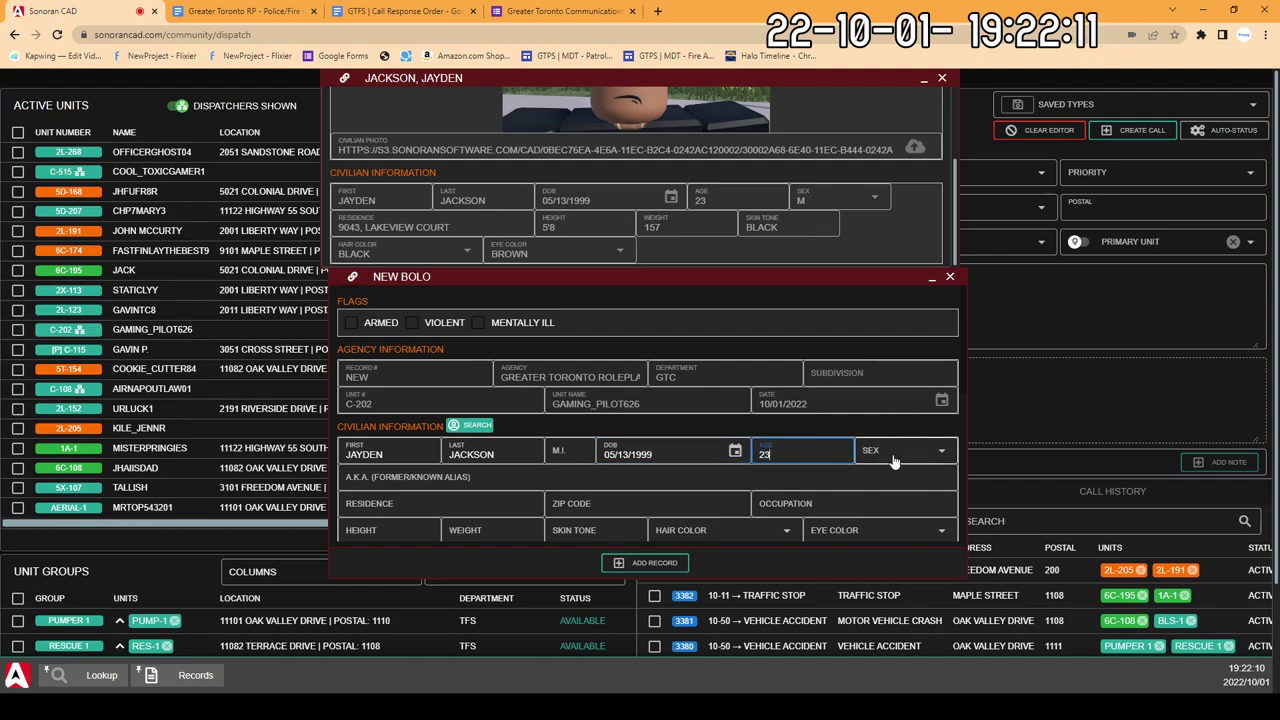
left_click(884, 478)
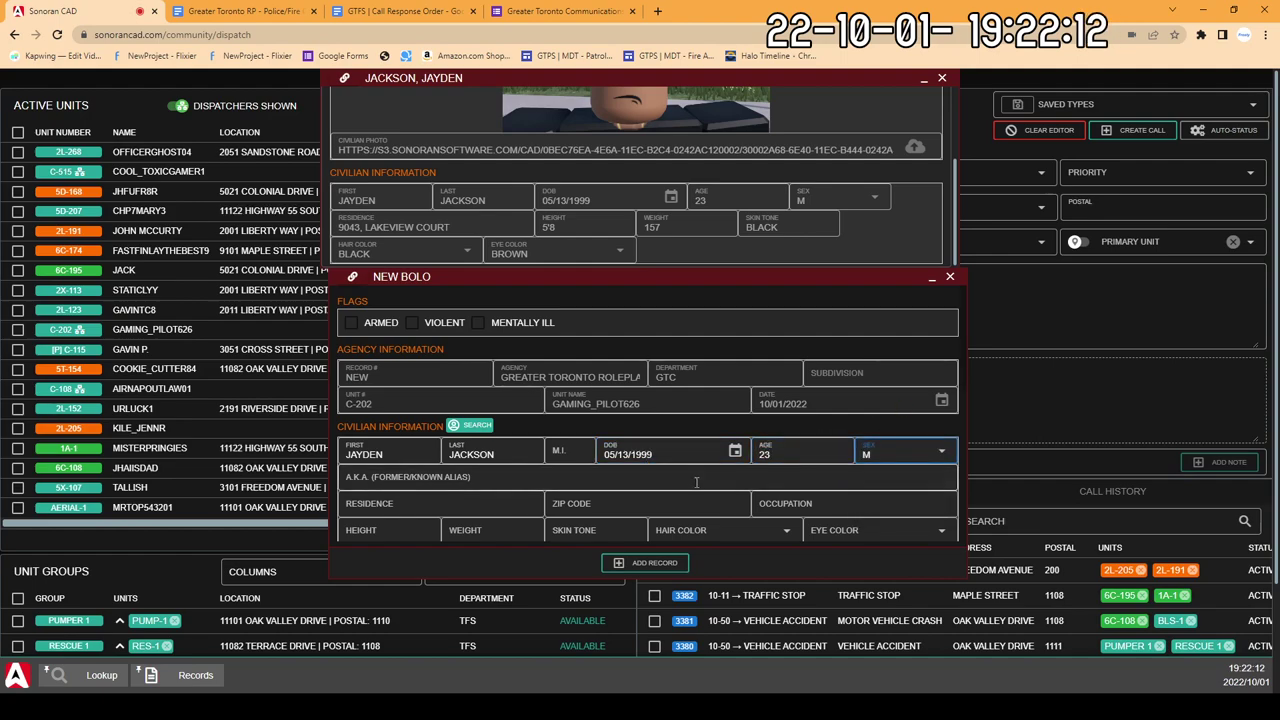
Step: Enter the civilian's residence address and ZIP code, leaving occupation blank
left_click(472, 487)
left_click(453, 503)
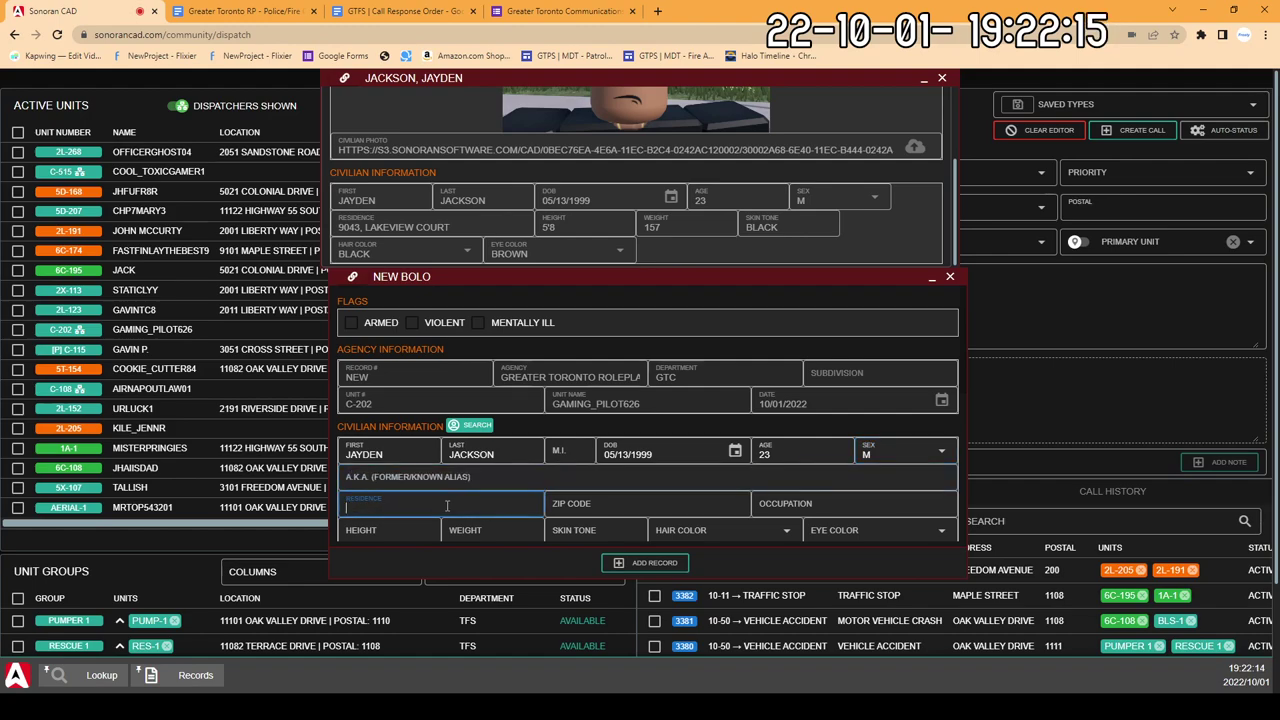
type("904")
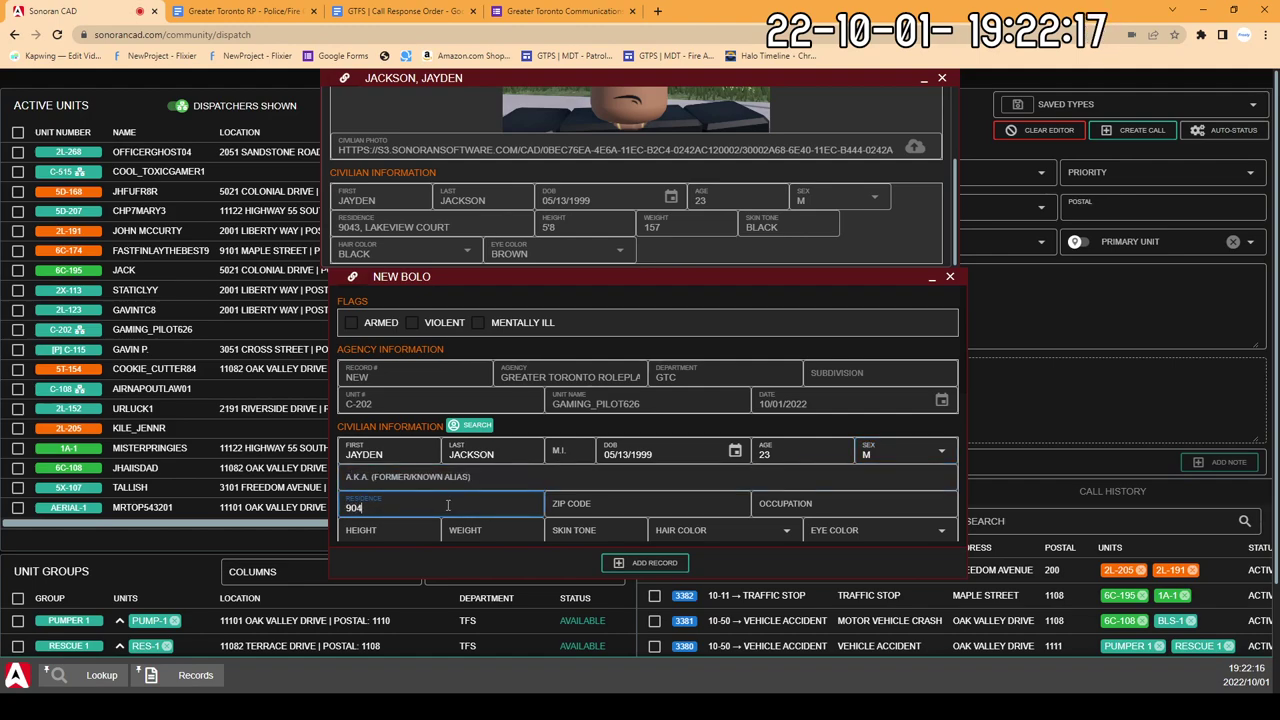
type("3, LA")
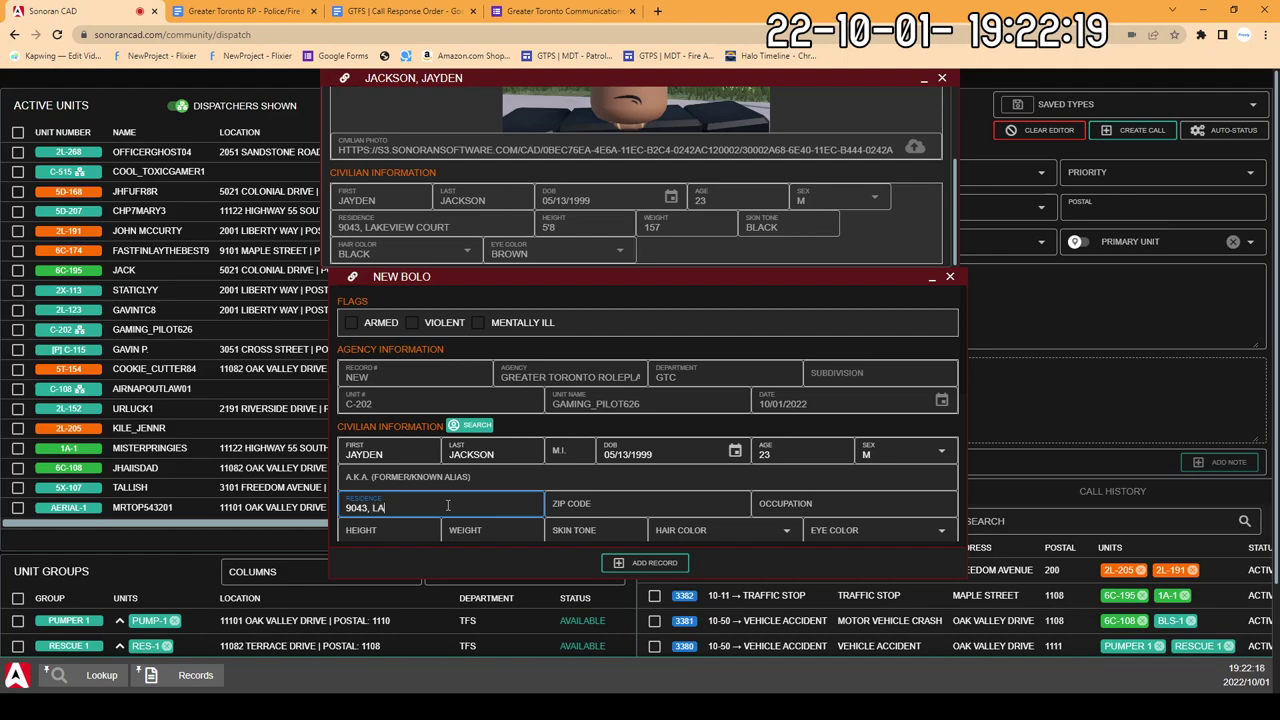
type("KEVIEW COU")
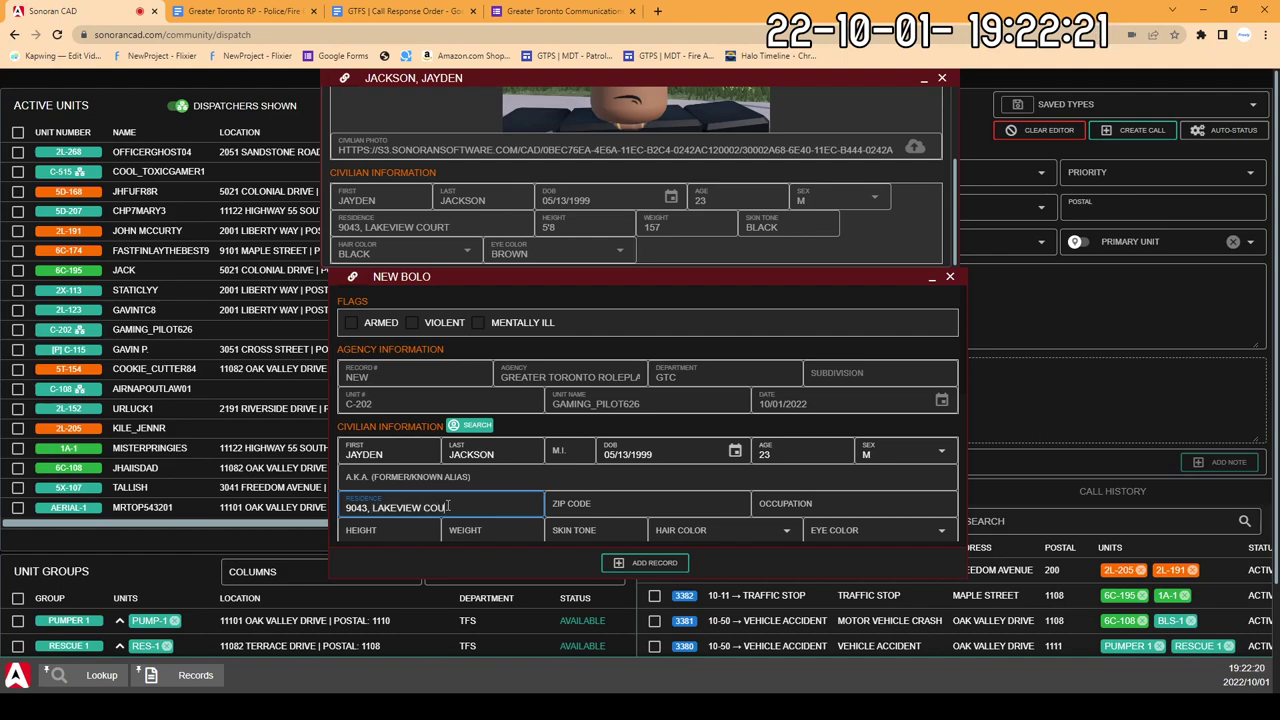
type("RT")
left_click(624, 510)
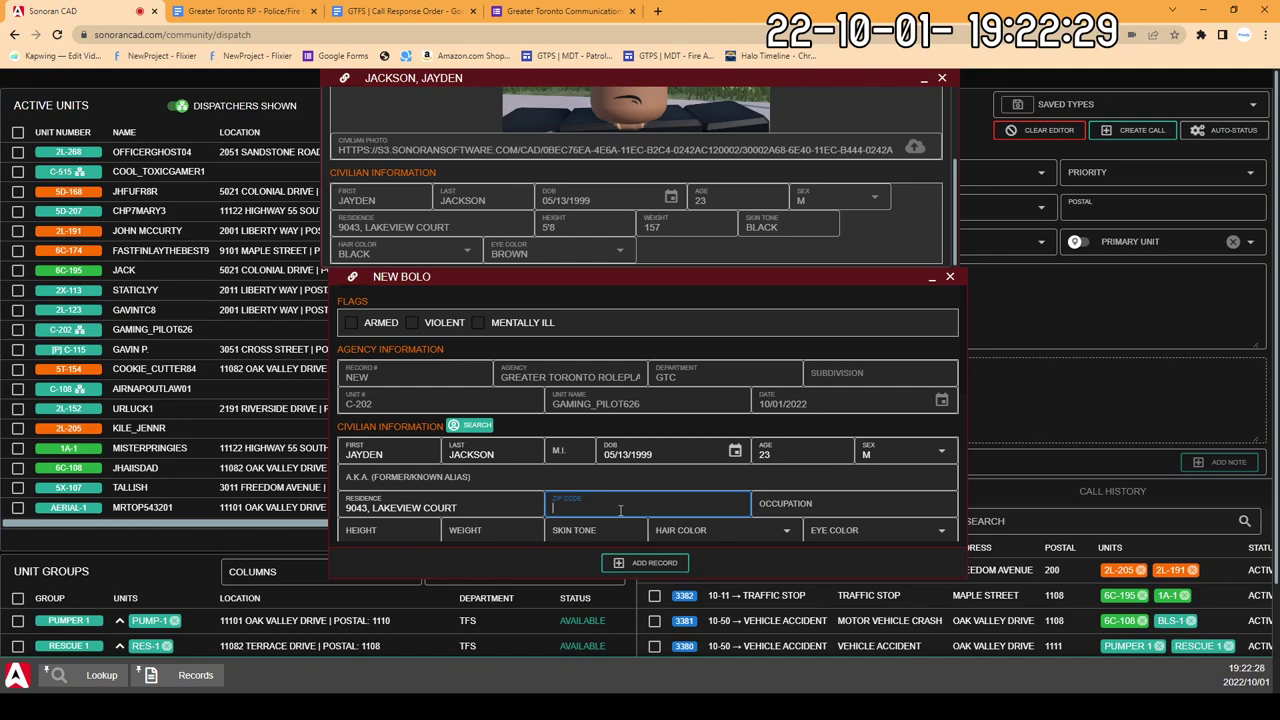
type("4")
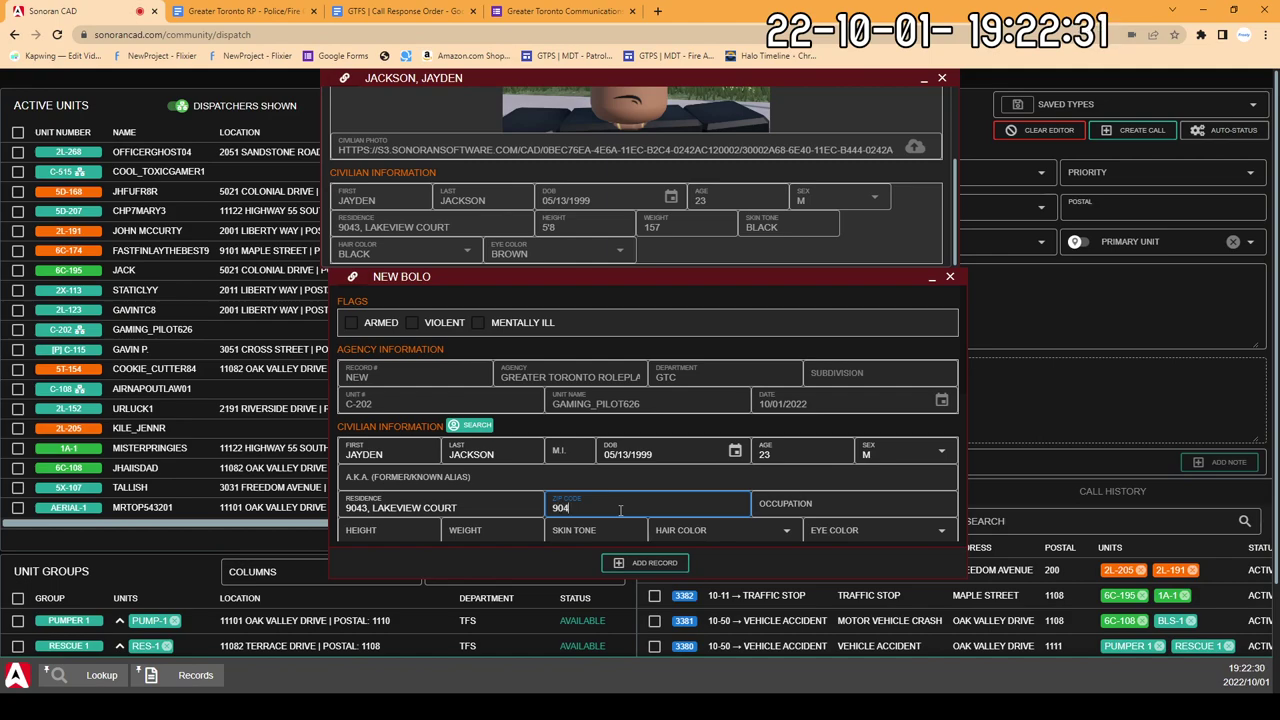
left_click(799, 509)
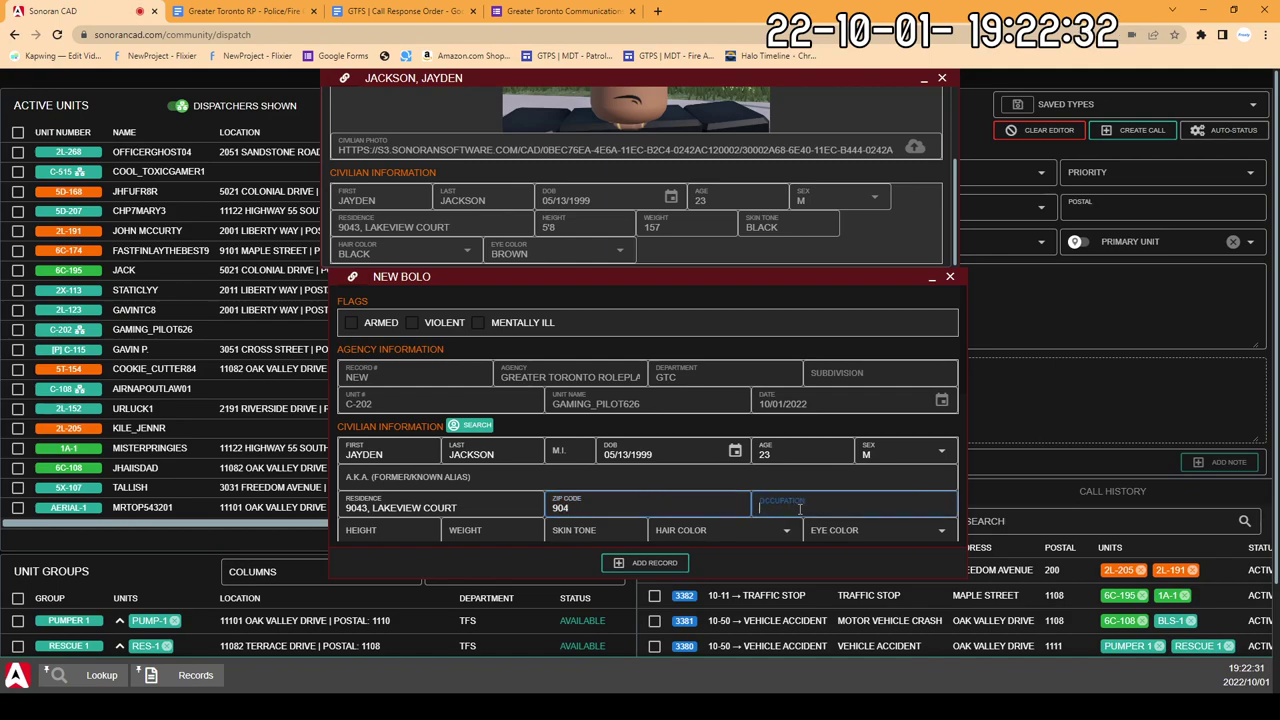
left_click(1149, 358)
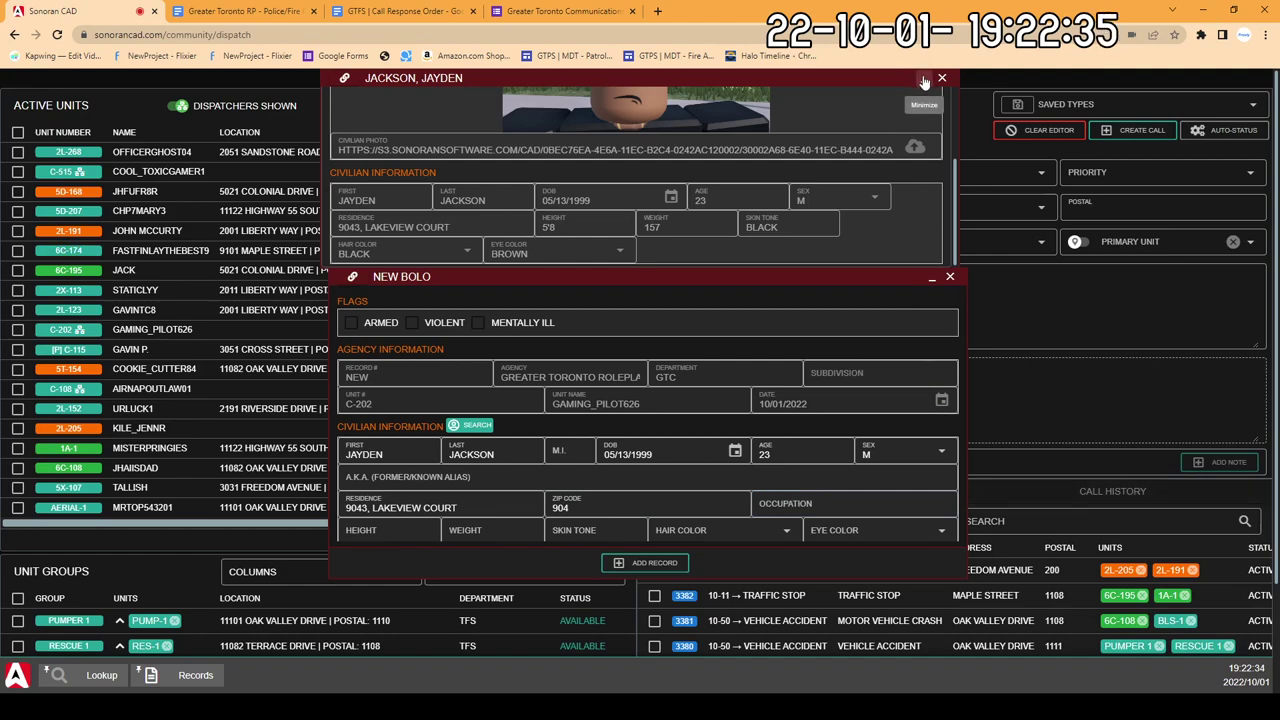
Step: Minimize the civilian record, new BOLO form and lookup results windows
left_click(924, 80)
left_click(932, 277)
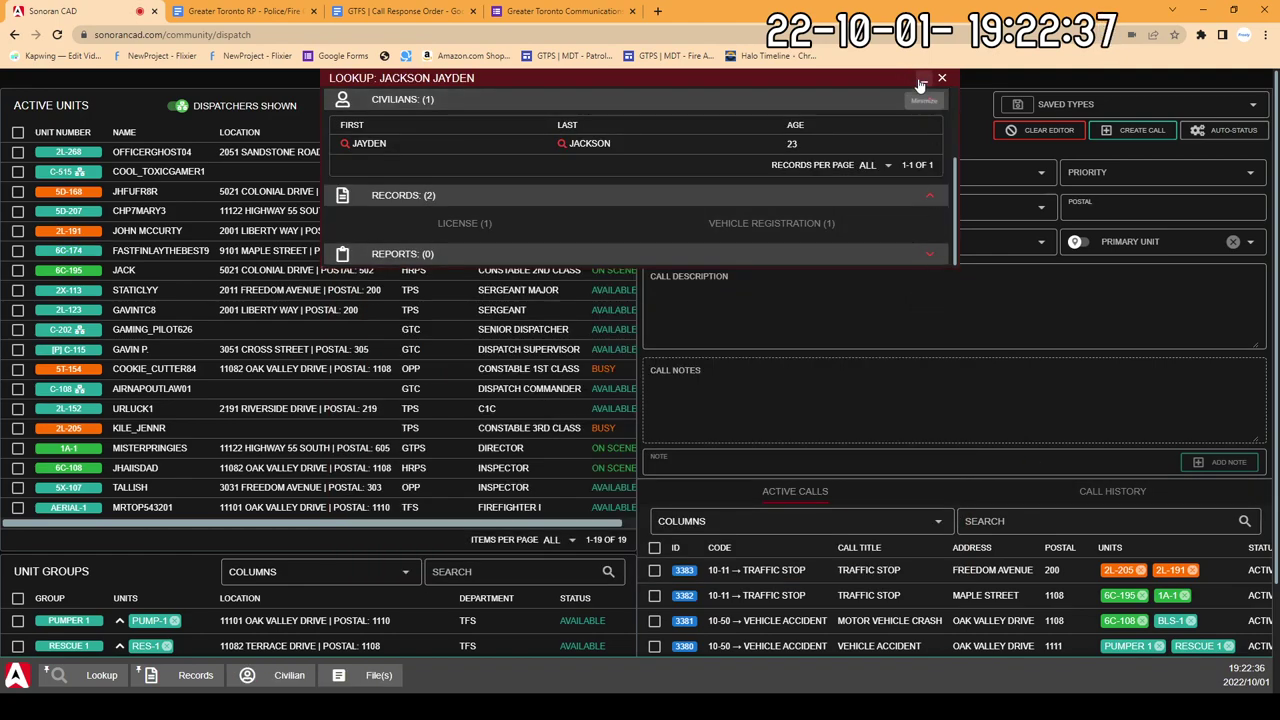
left_click(921, 80)
scroll(870, 362, "down", 2)
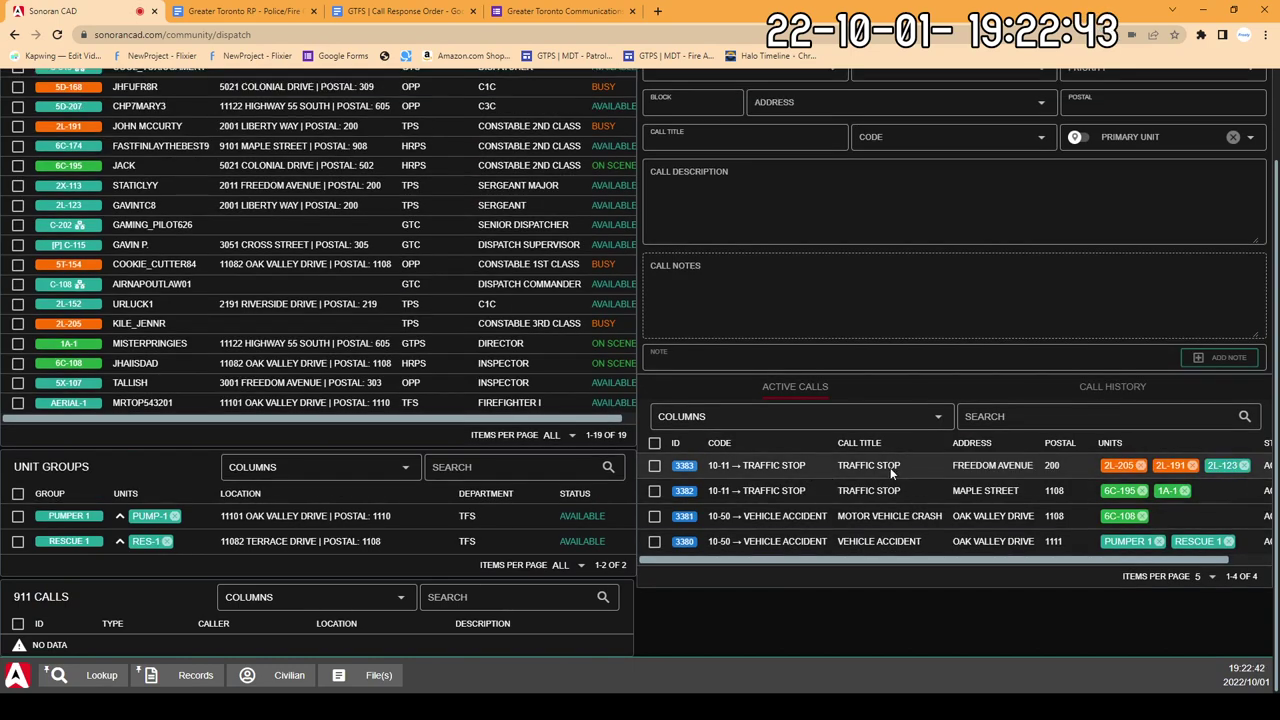
Step: Load call 3383 into the dispatch form from the Active Calls list
right_click(828, 468)
left_click(850, 482)
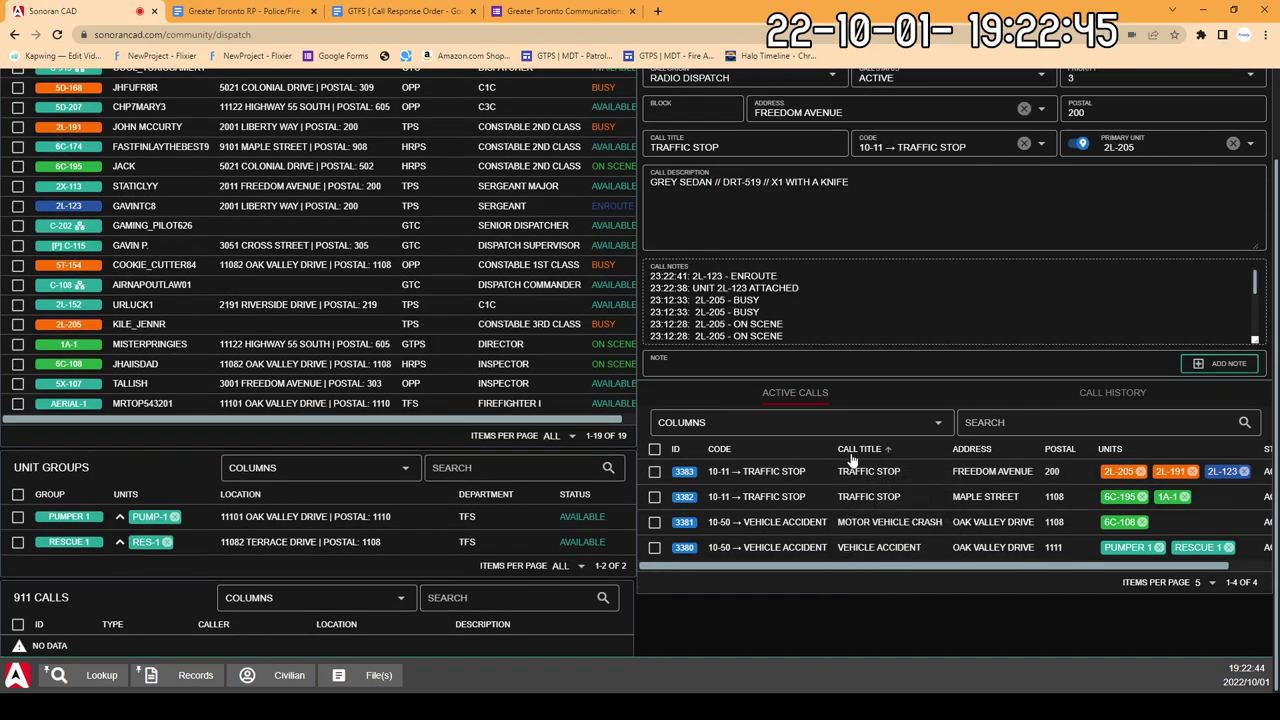
scroll(810, 348, "up", 1)
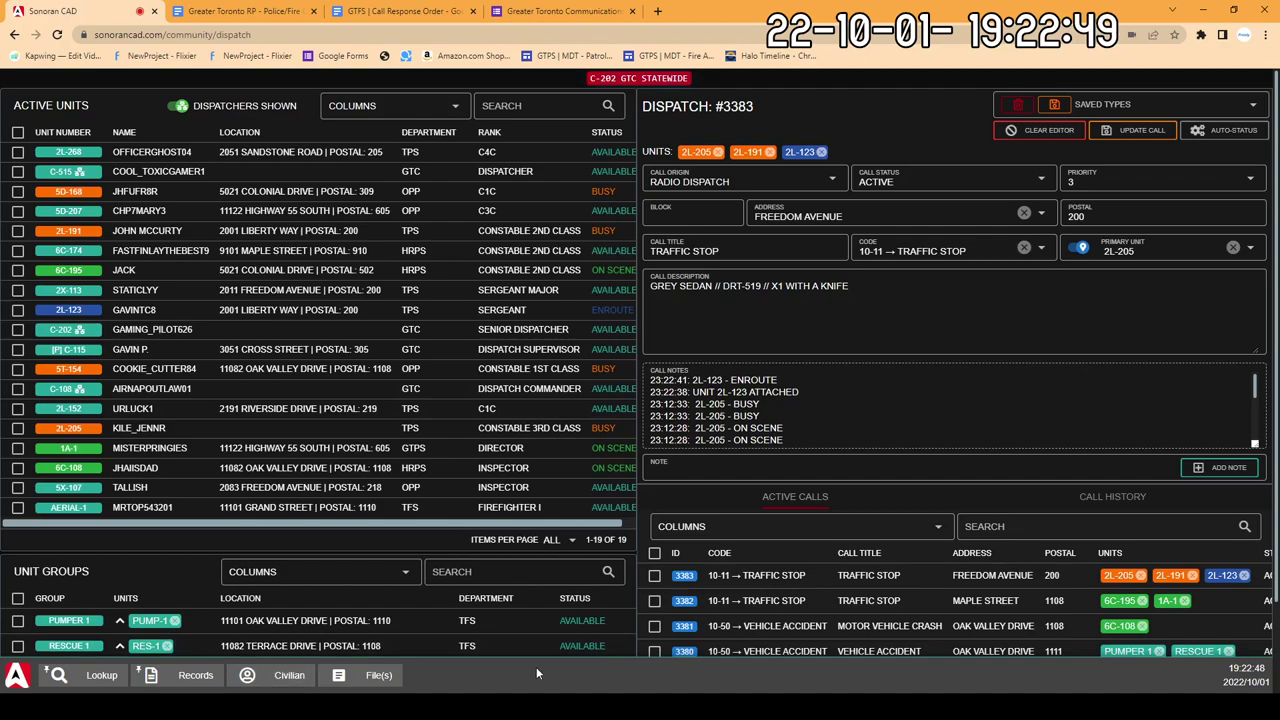
scroll(237, 667, "down", 1)
left_click(192, 675)
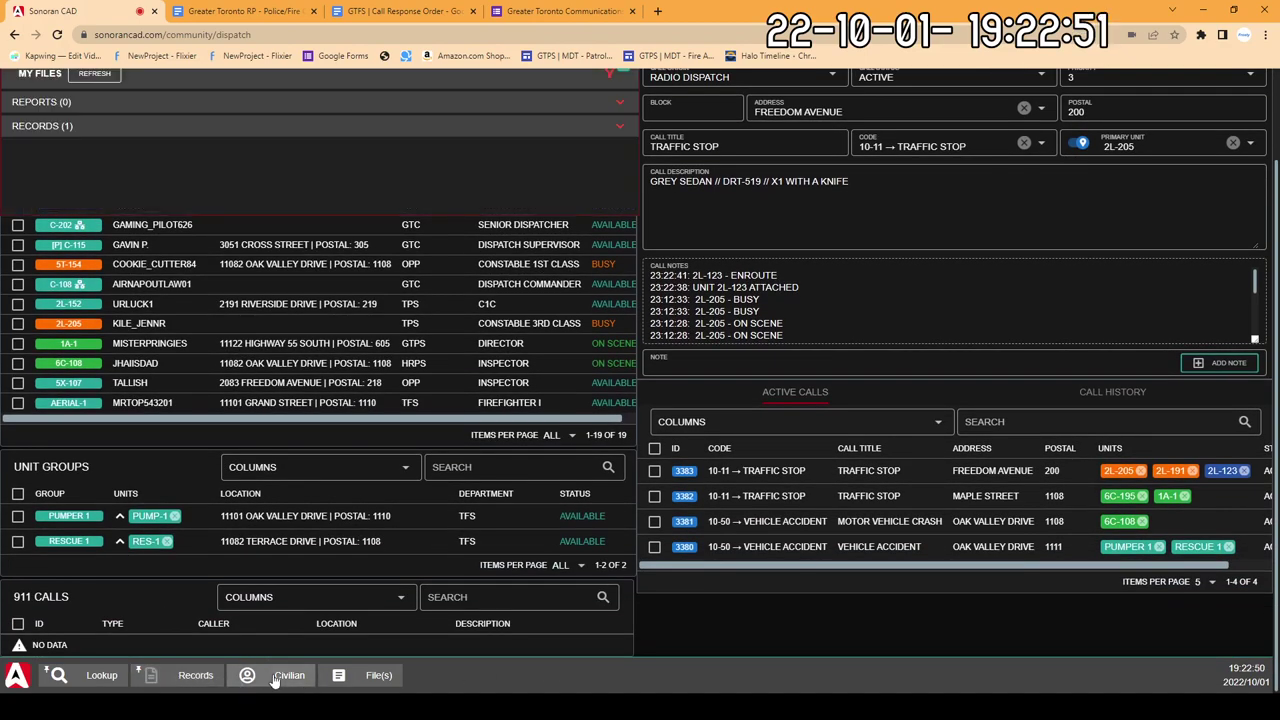
Step: Restore the new BOLO form and close the Report Center to reveal the civilian record
left_click(265, 684)
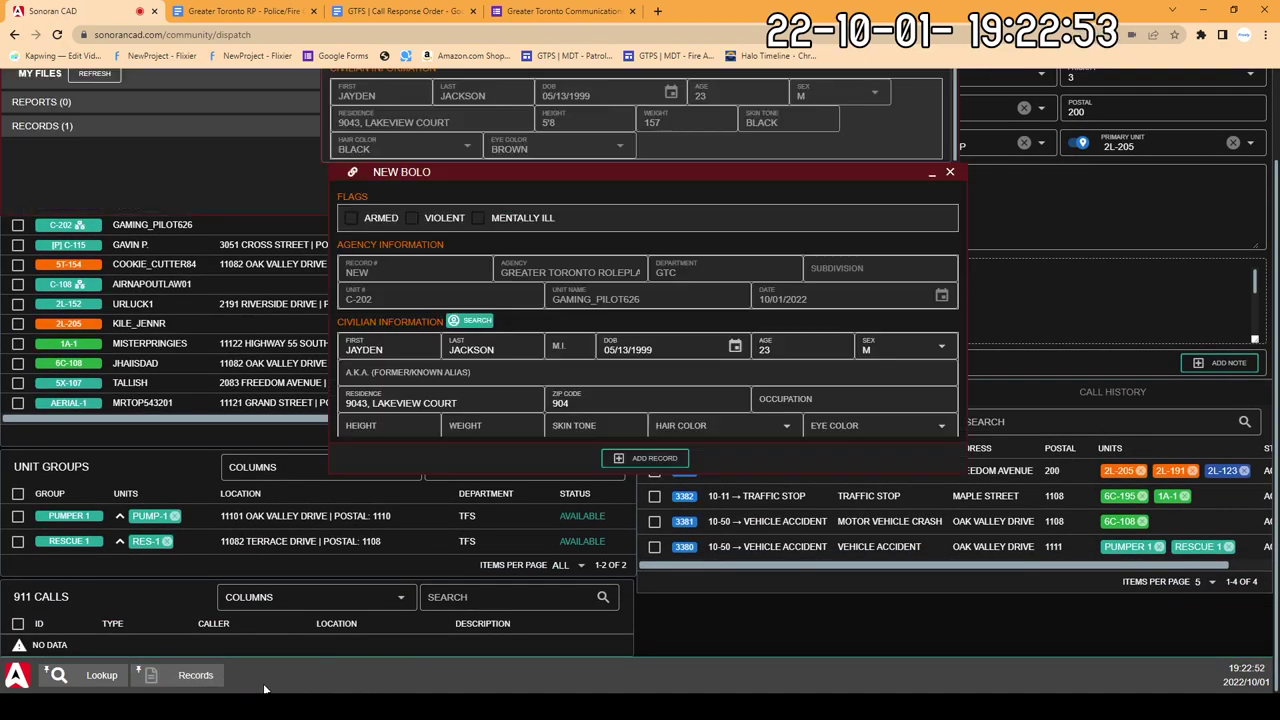
left_click(195, 677)
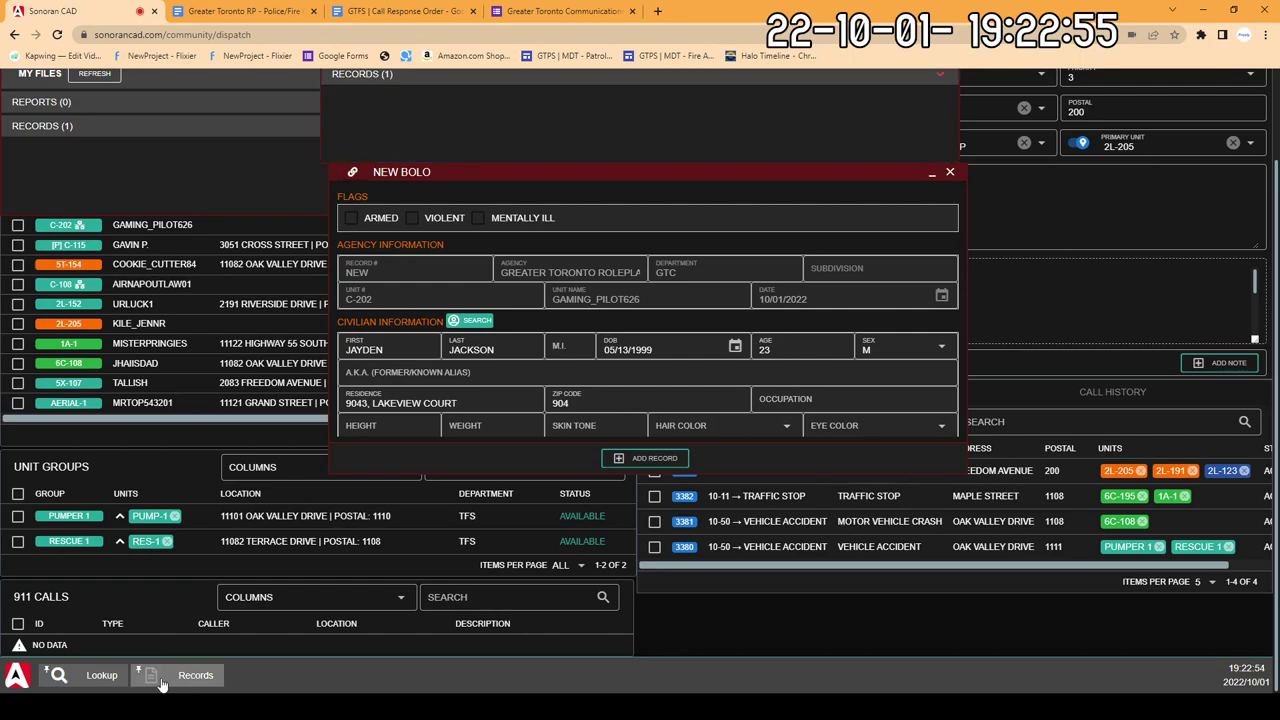
scroll(556, 367, "down", 3)
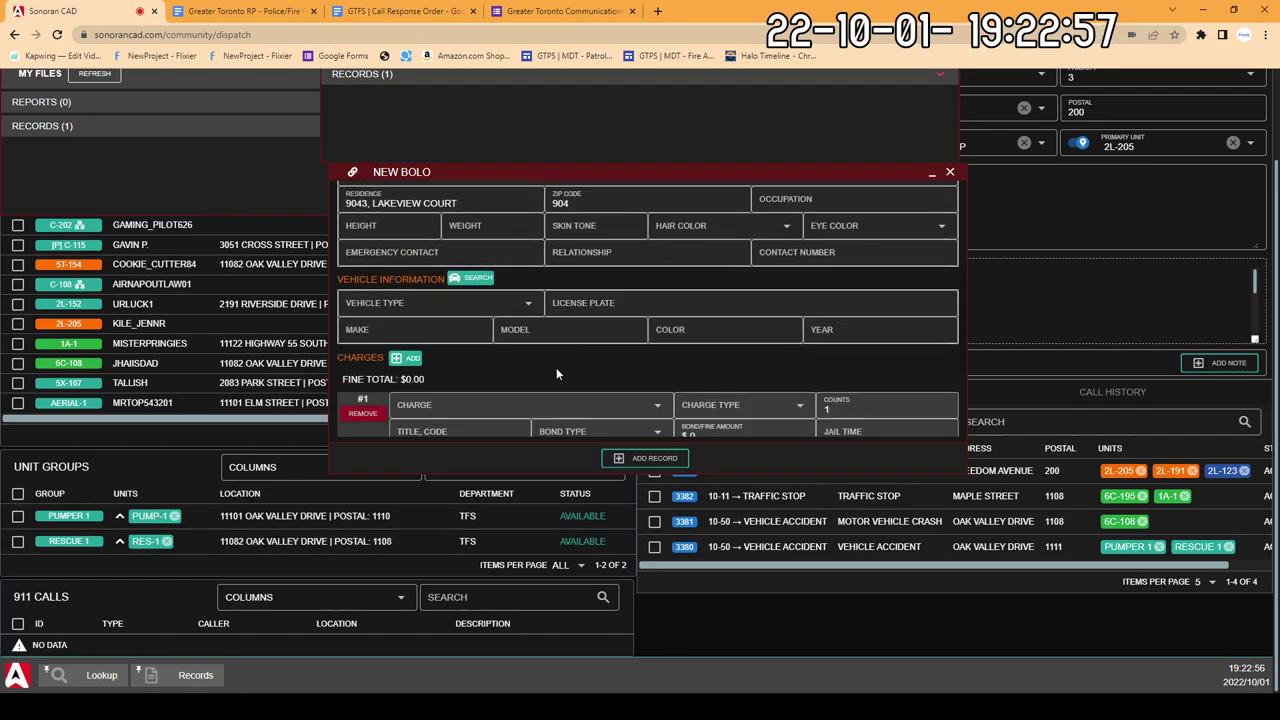
scroll(556, 367, "up", 3)
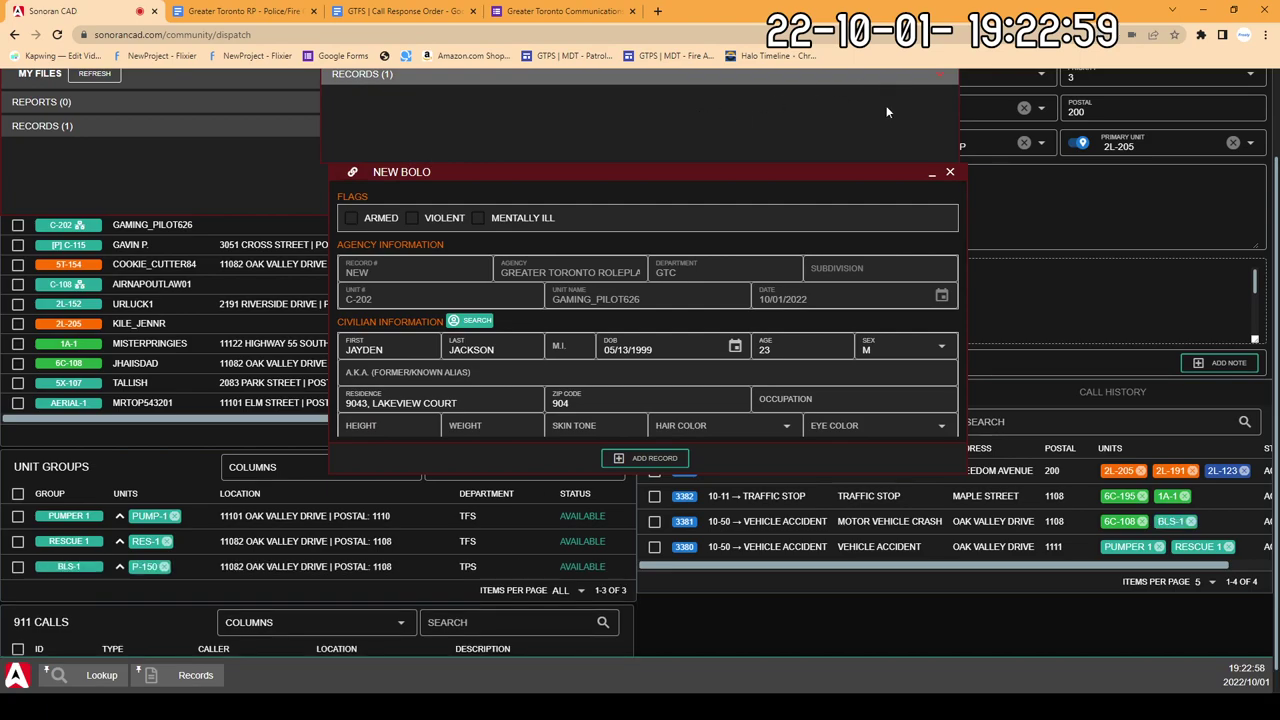
scroll(800, 165, "up", 1)
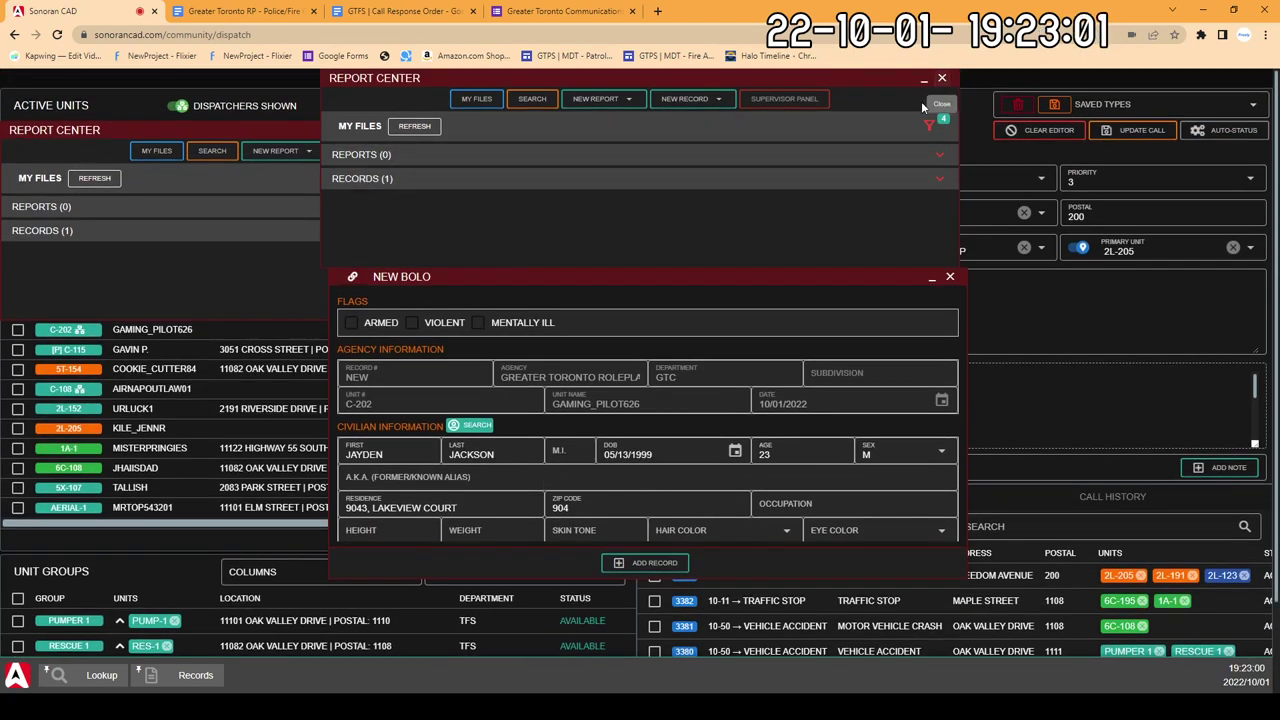
left_click(941, 78)
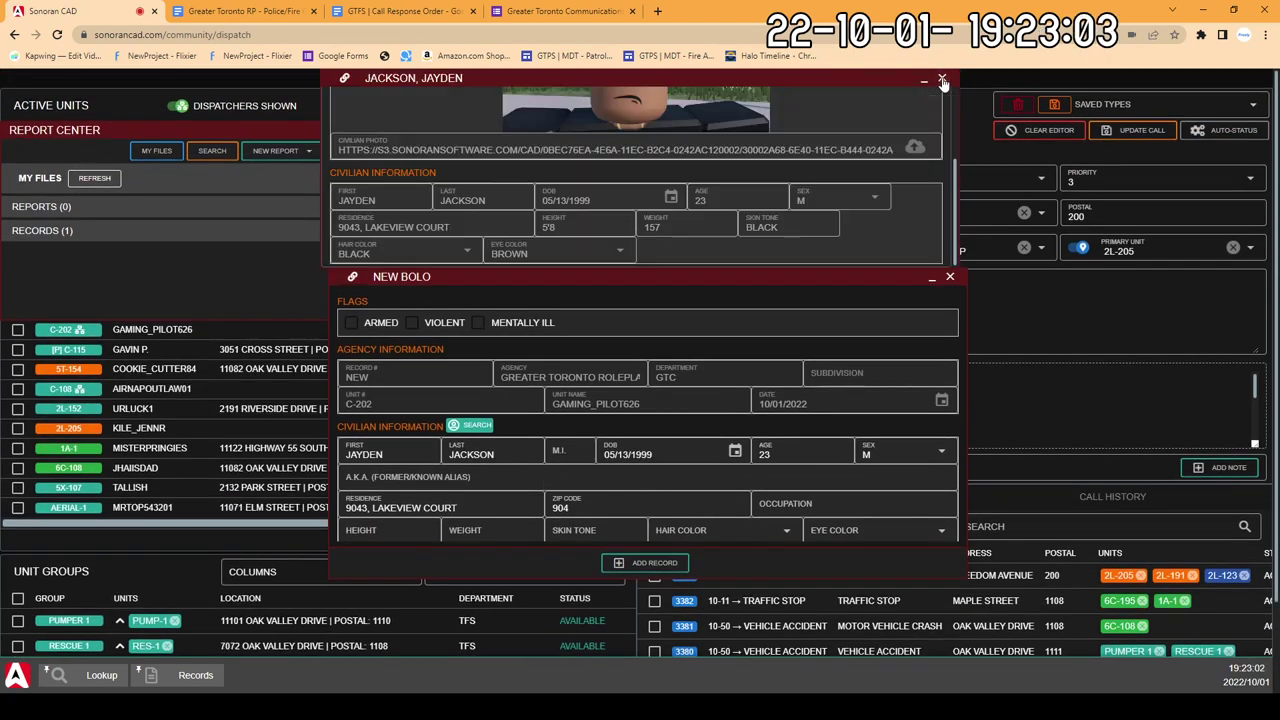
scroll(743, 216, "up", 2)
scroll(720, 233, "down", 2)
scroll(665, 417, "down", 4)
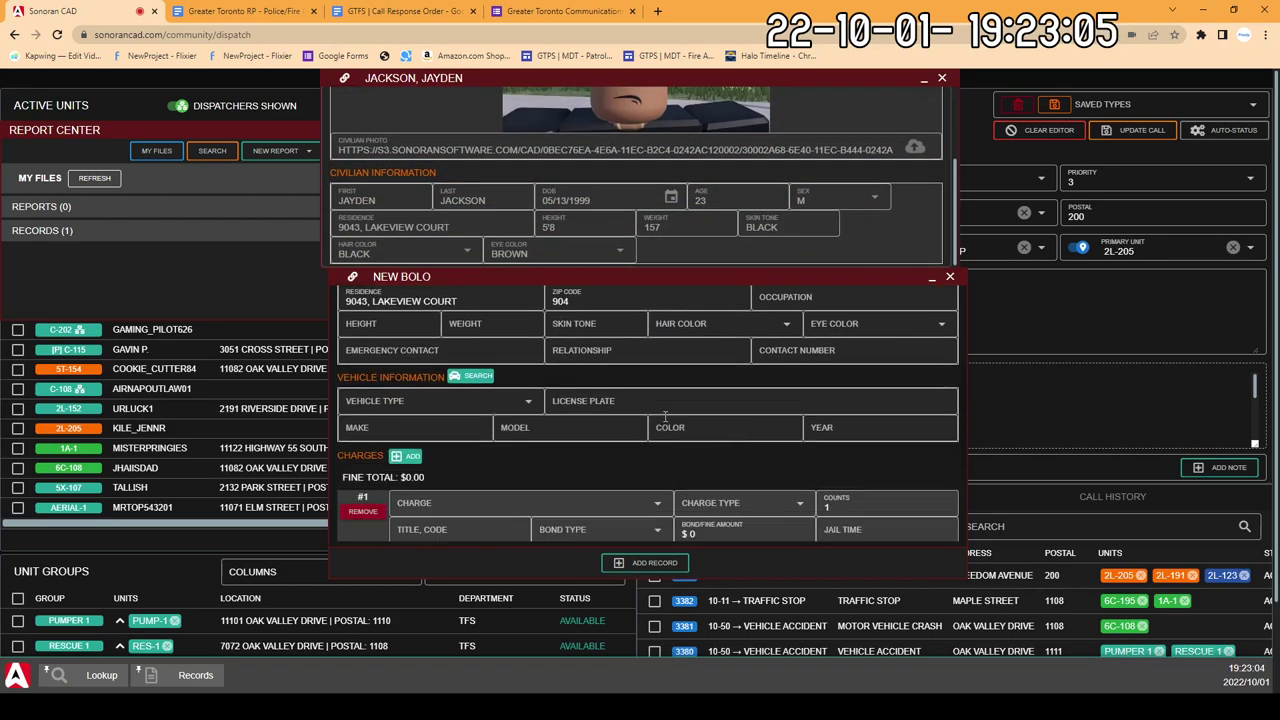
scroll(665, 417, "up", 2)
scroll(661, 419, "up", 1)
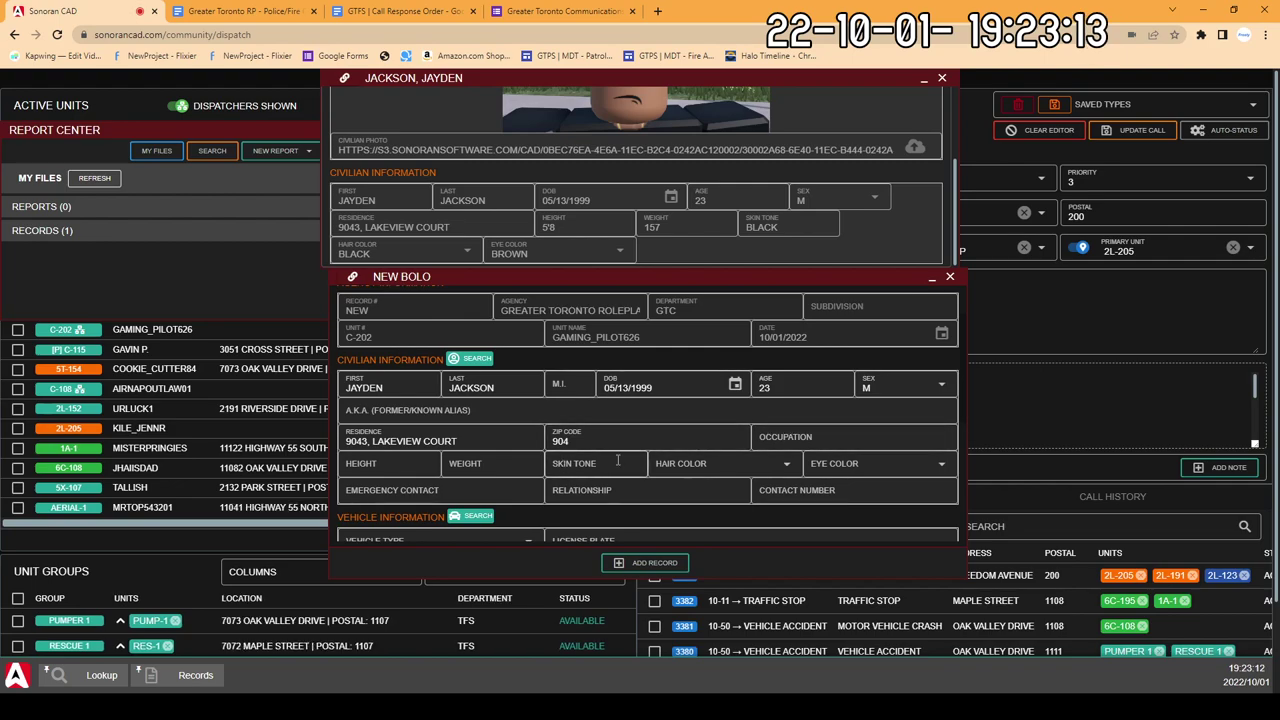
Step: Enter height 5'8, weight 157 and skin tone BLACK on the BOLO
left_click(400, 471)
type("5'")
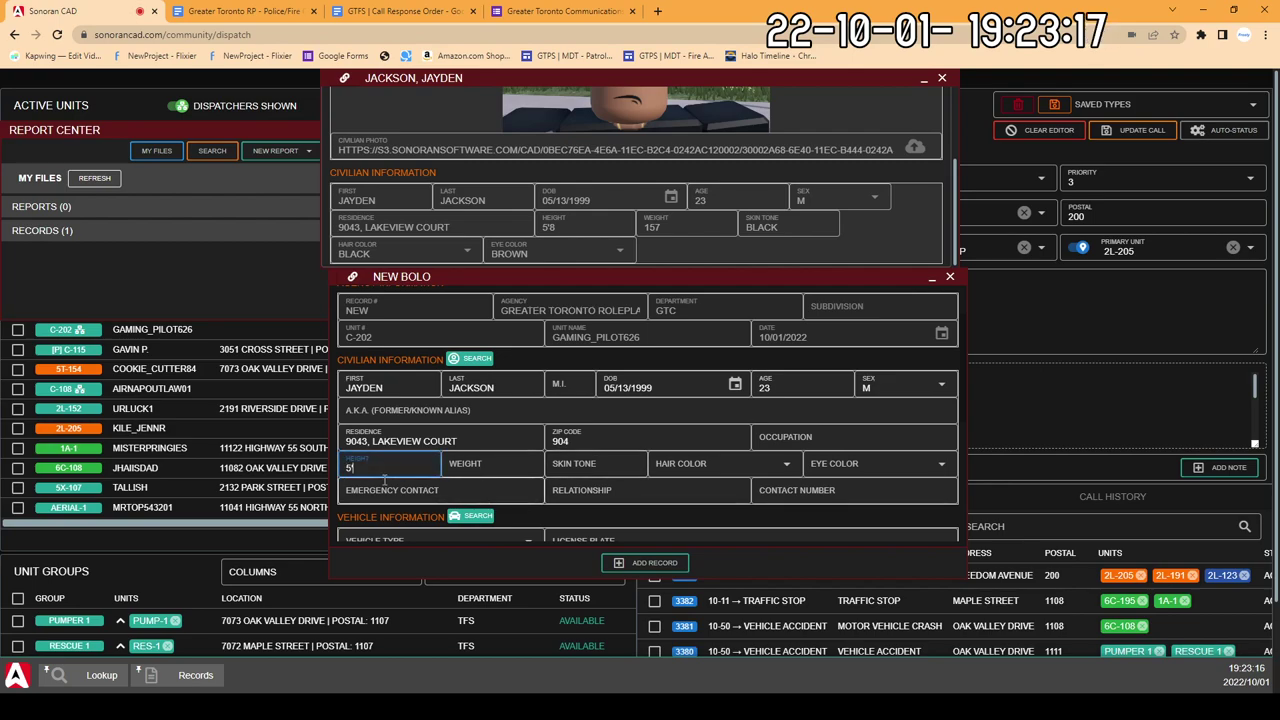
type("8")
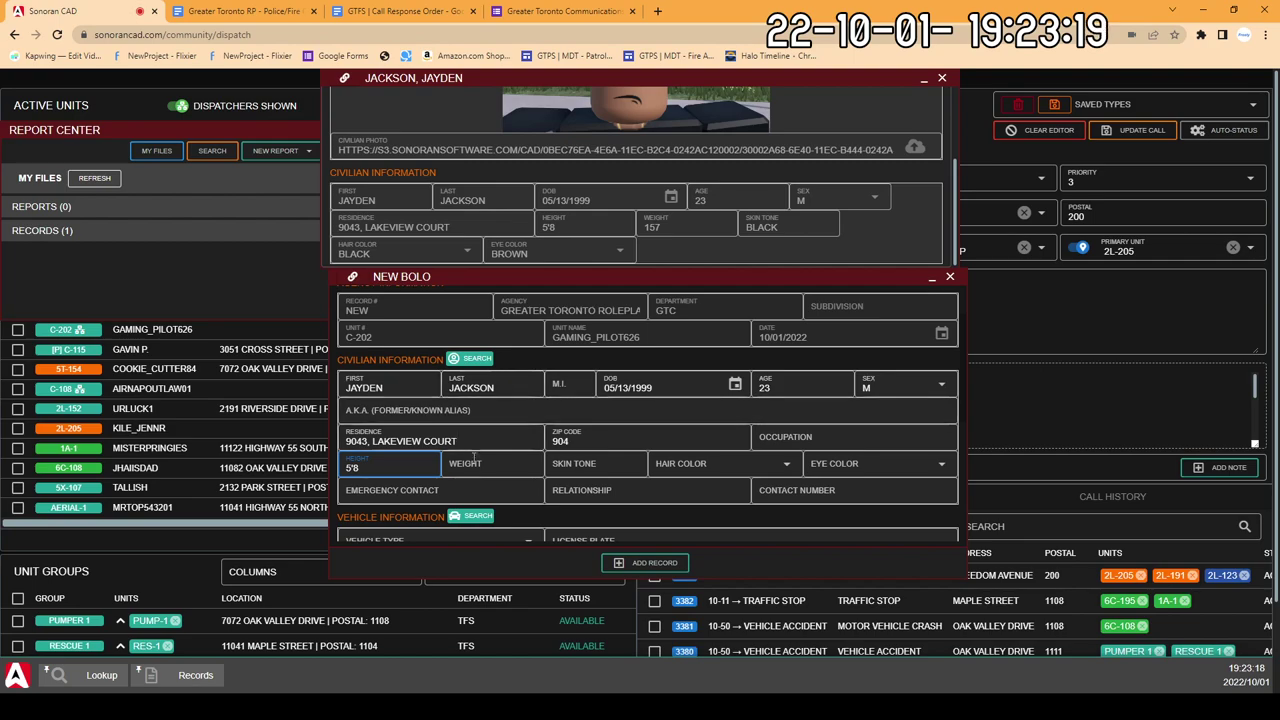
key("Tab")
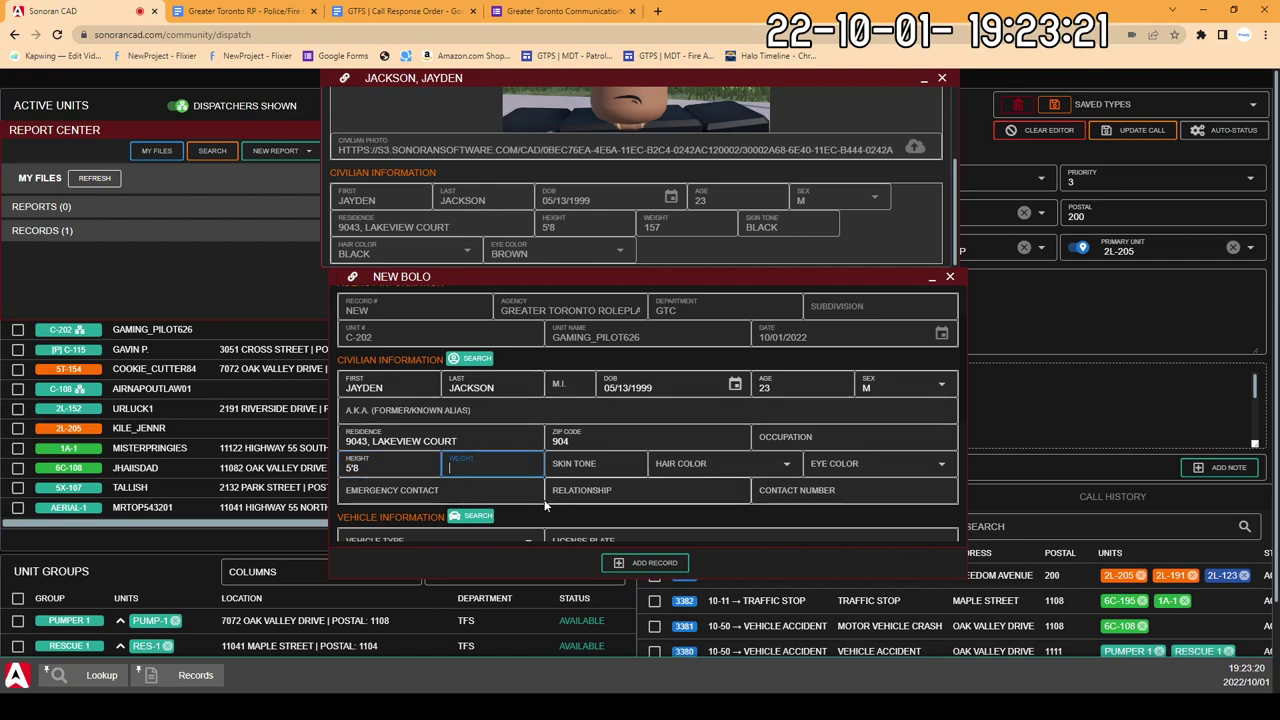
type("157")
left_click(614, 462)
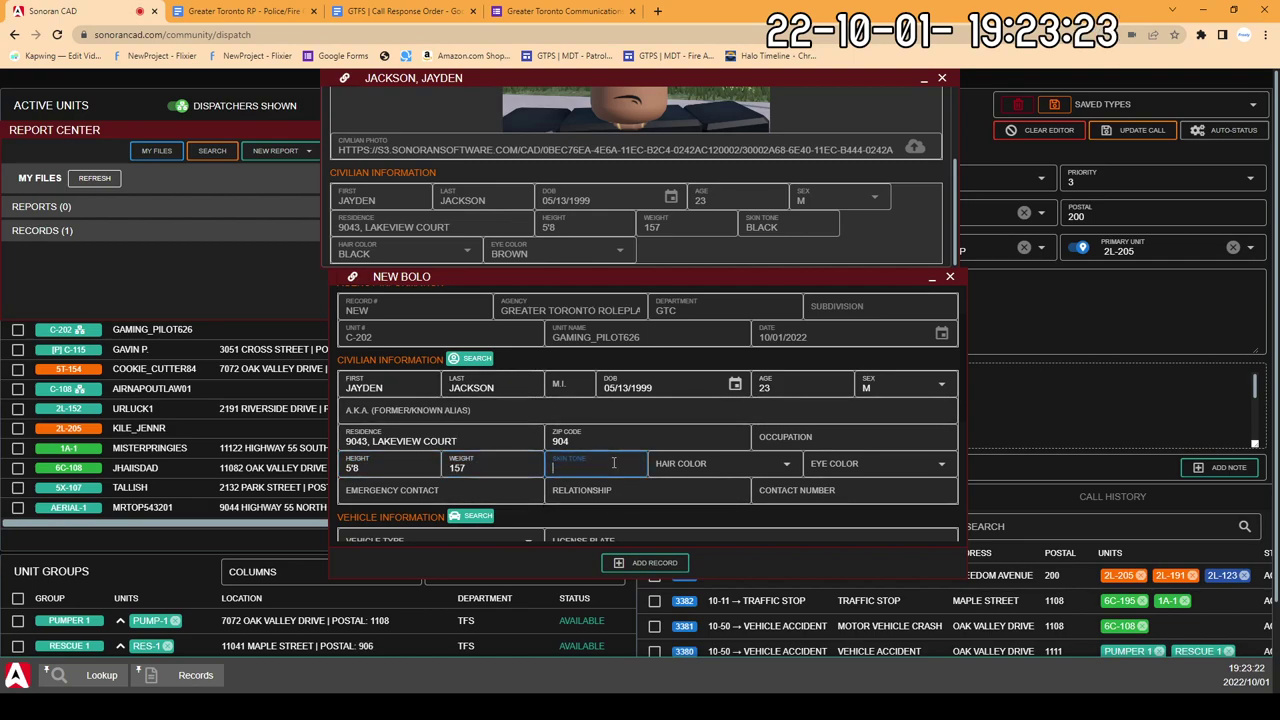
type("BLACK")
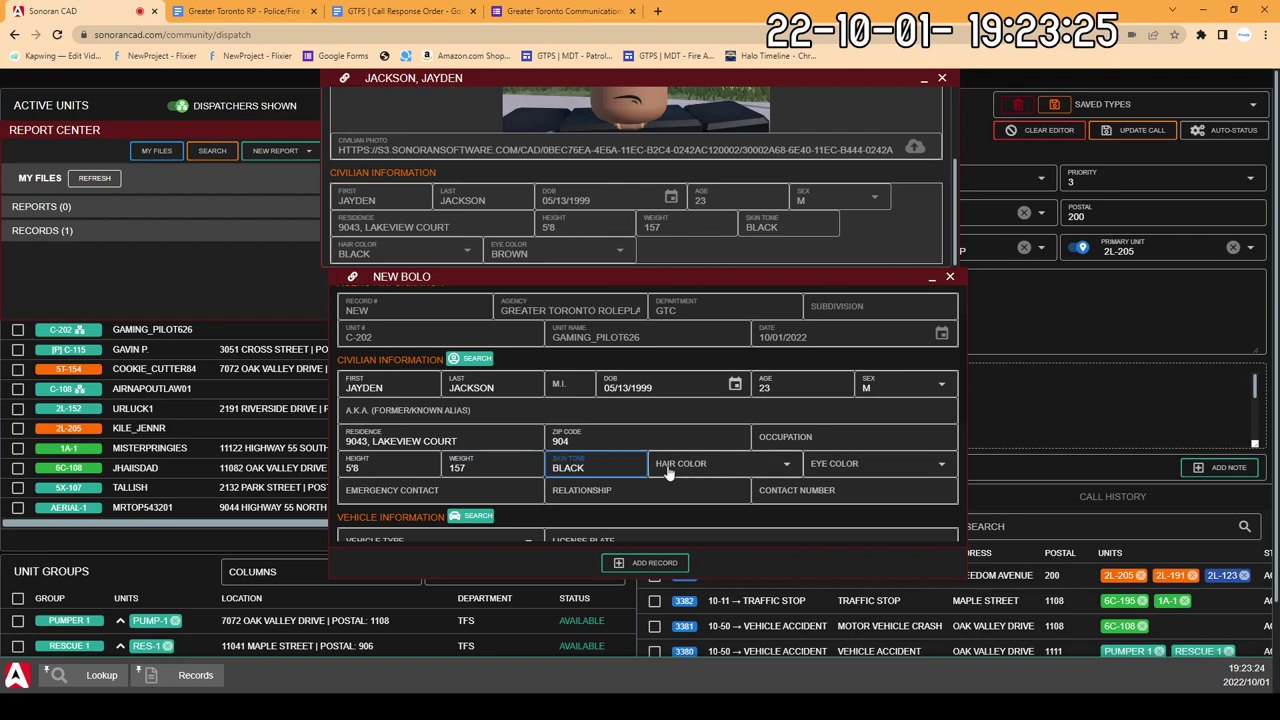
Step: Set the BOLO's hair colour to BLACK
left_click(690, 466)
left_click(722, 467)
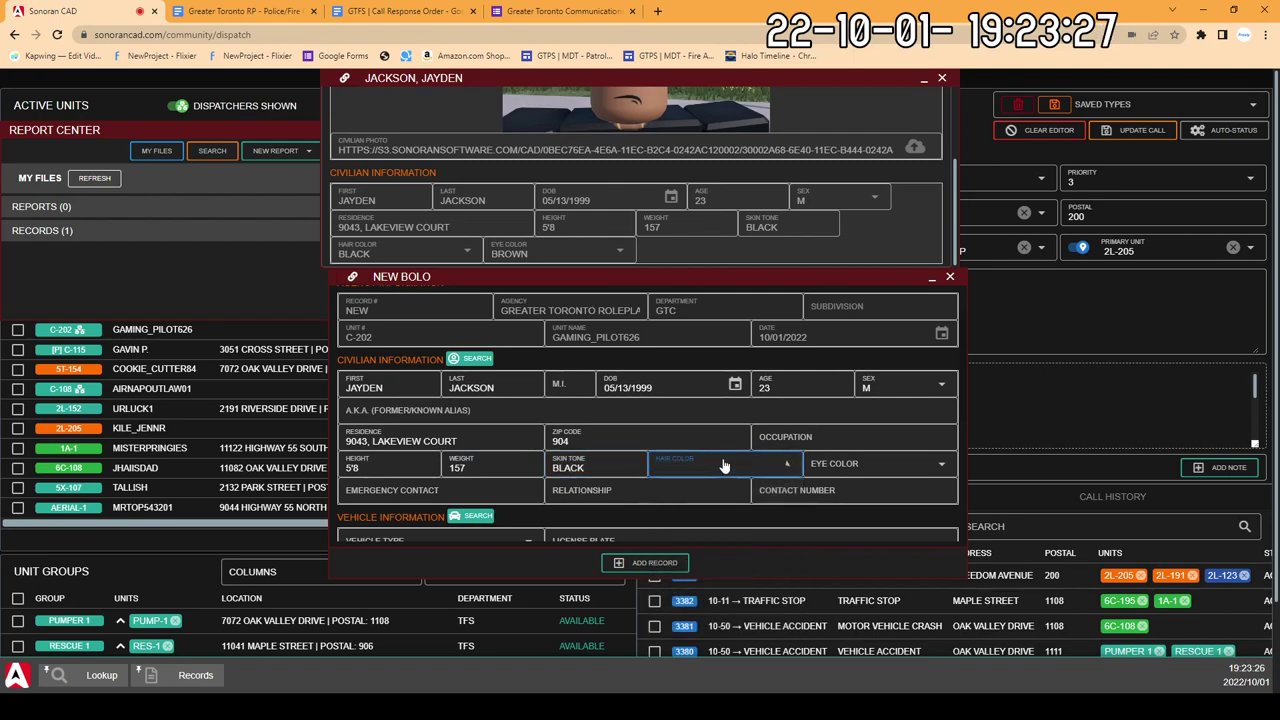
left_click(726, 467)
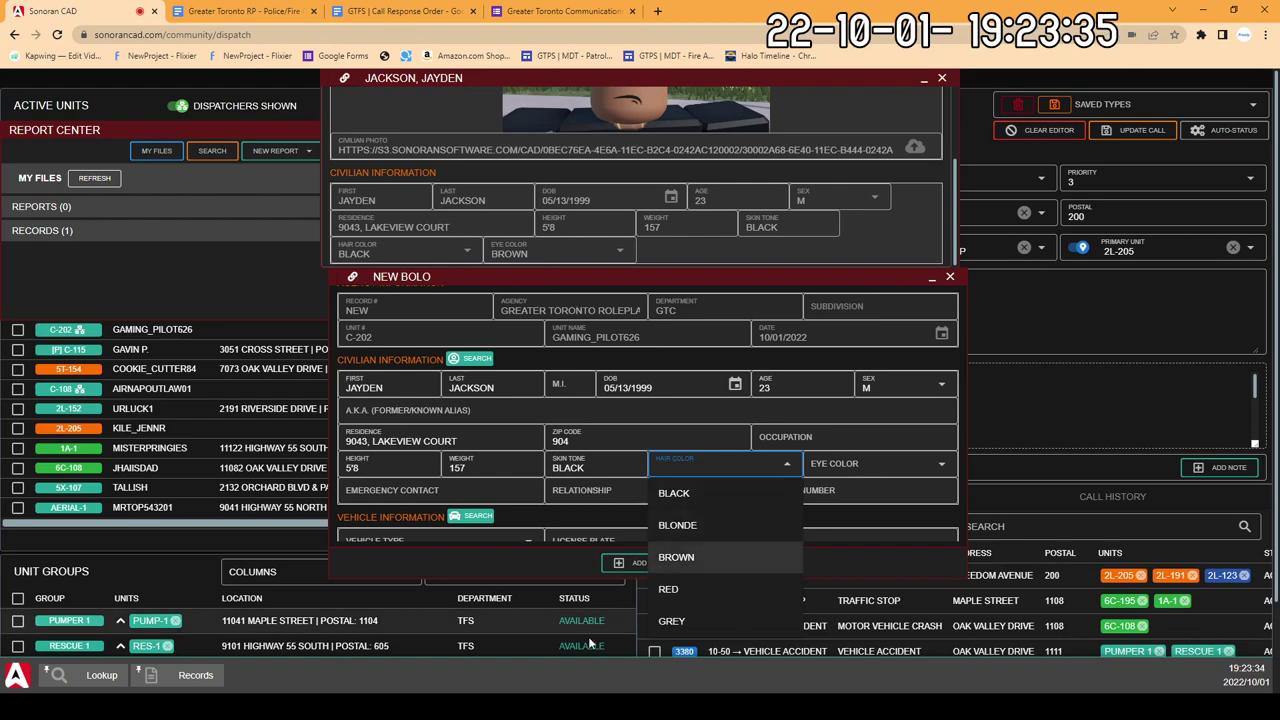
left_click(675, 467)
left_click(675, 467)
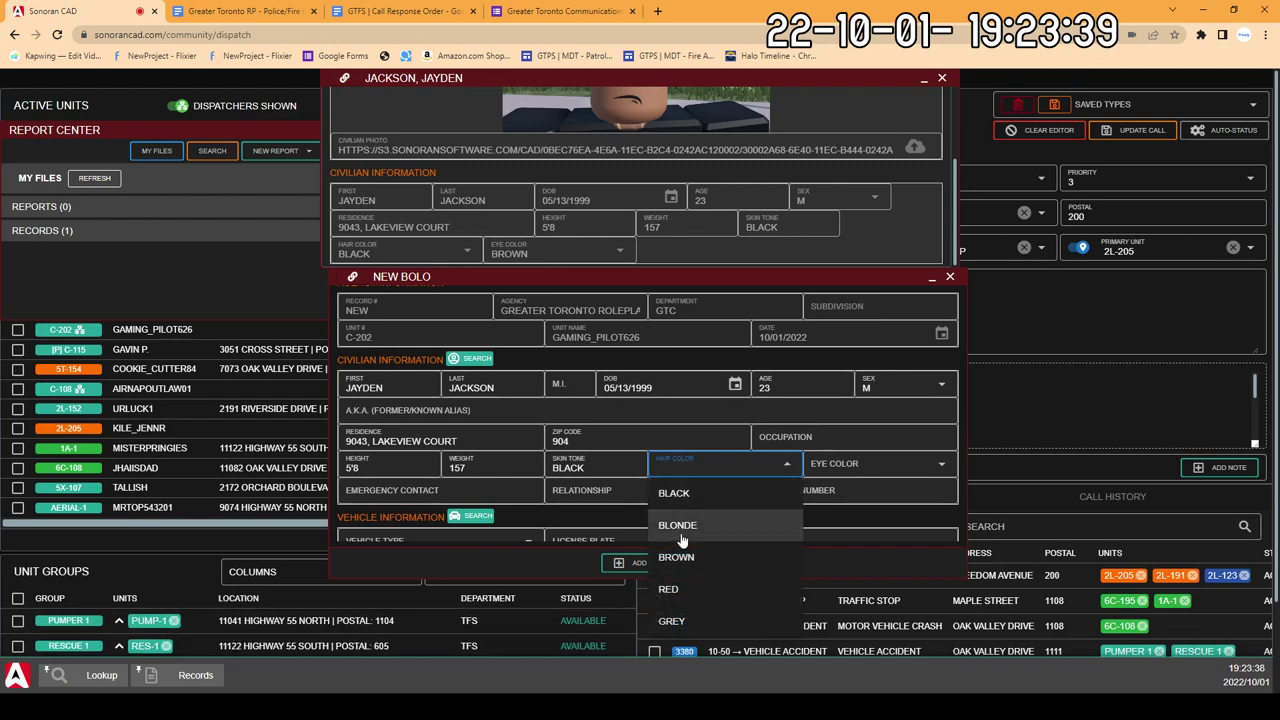
left_click(689, 570)
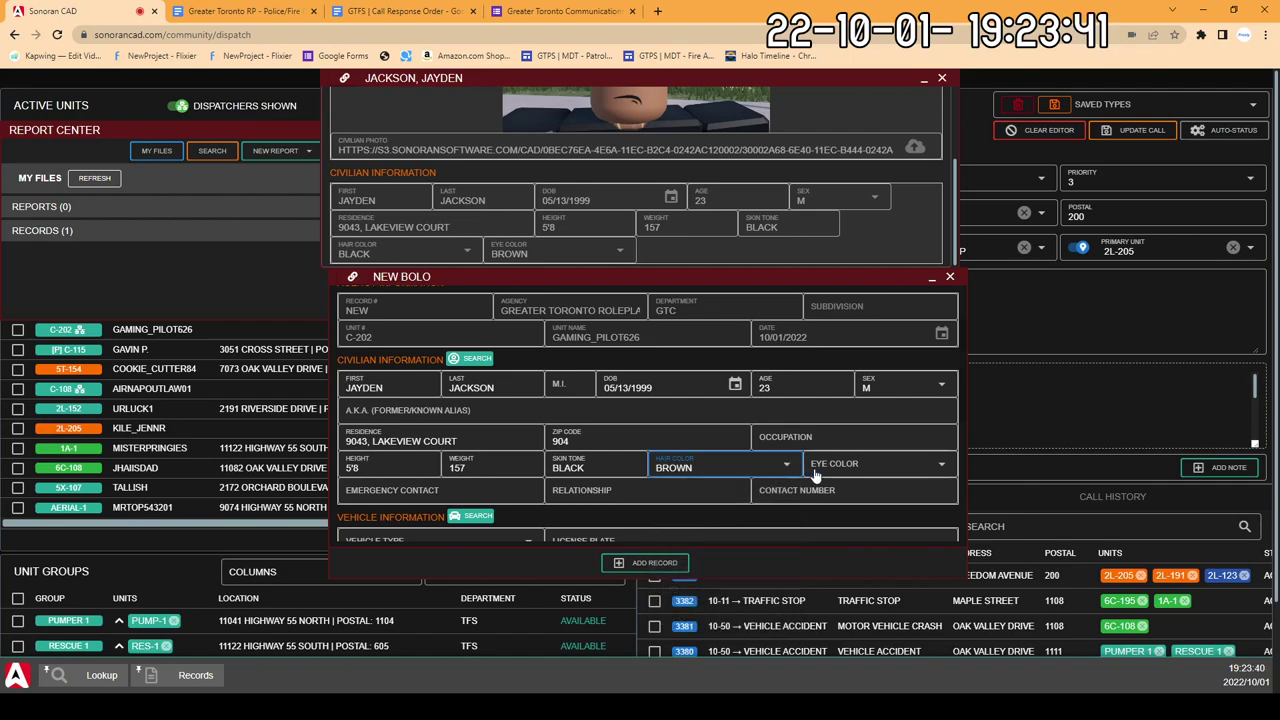
scroll(670, 425, "up", 1)
scroll(614, 230, "up", 3)
scroll(614, 230, "down", 3)
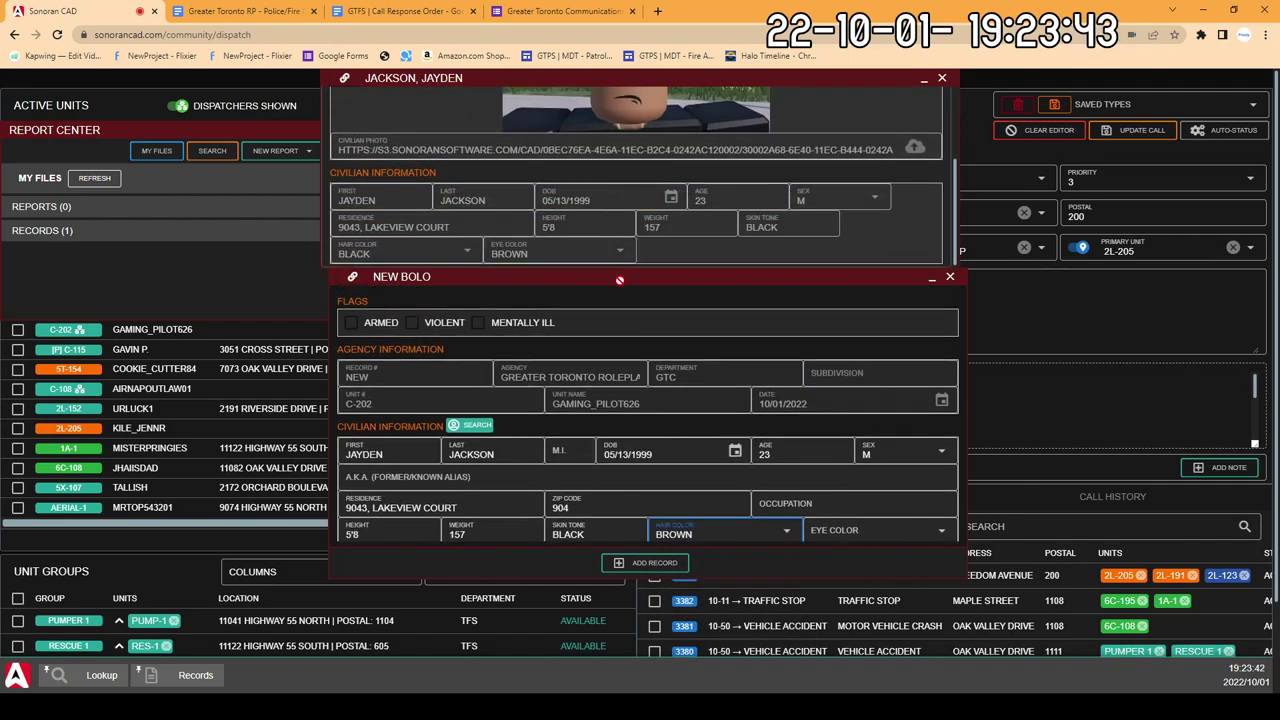
scroll(679, 480, "down", 3)
left_click(715, 400)
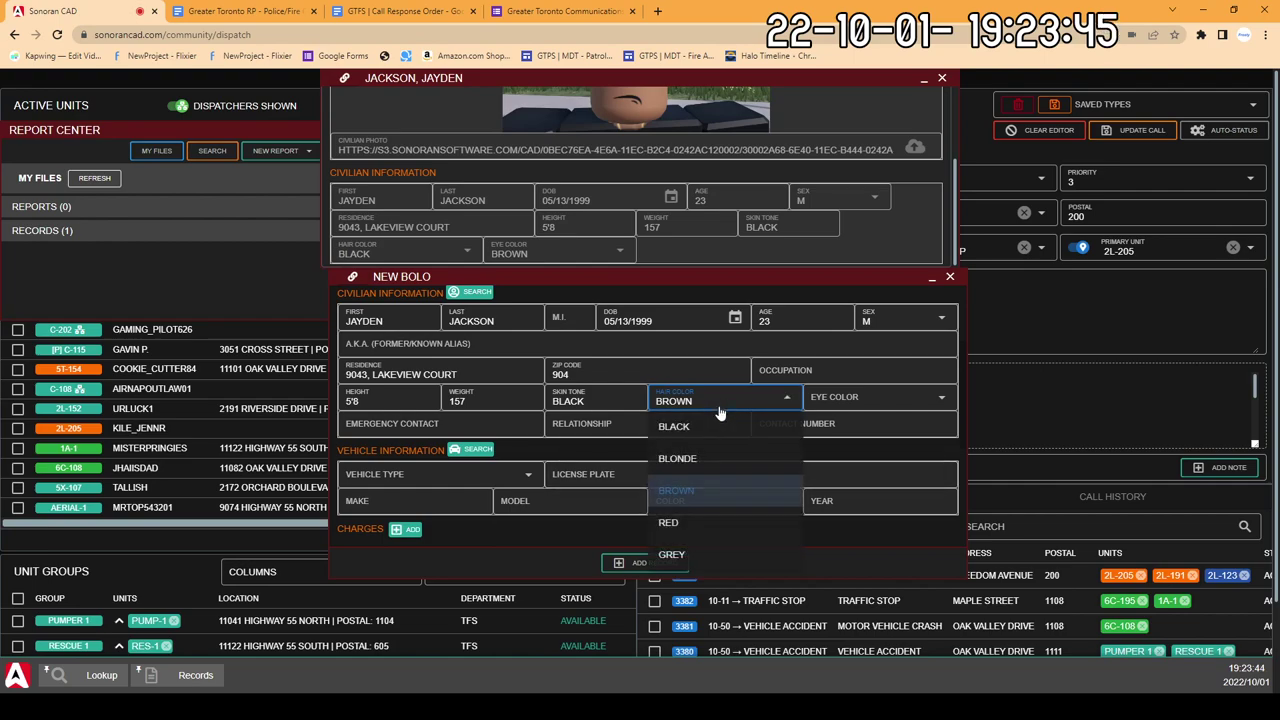
left_click(711, 427)
Step: Set eye colour to BROWN and add a blank charge entry
left_click(857, 405)
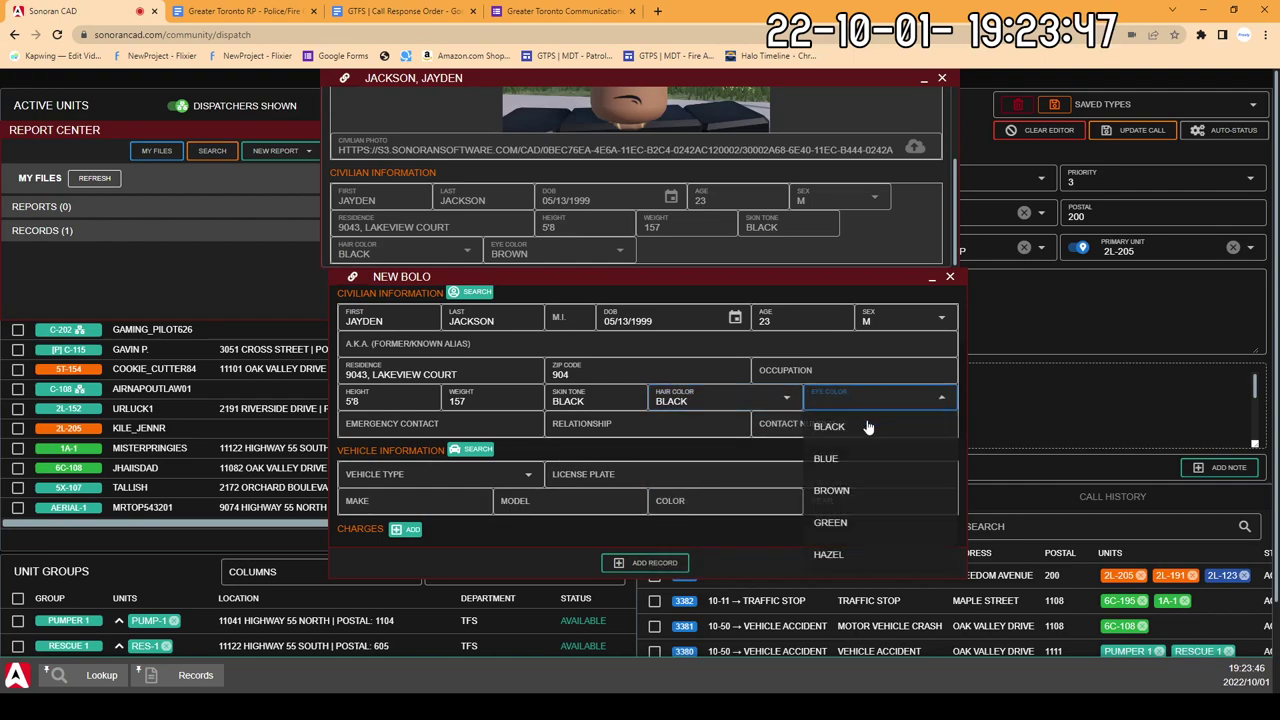
left_click(830, 490)
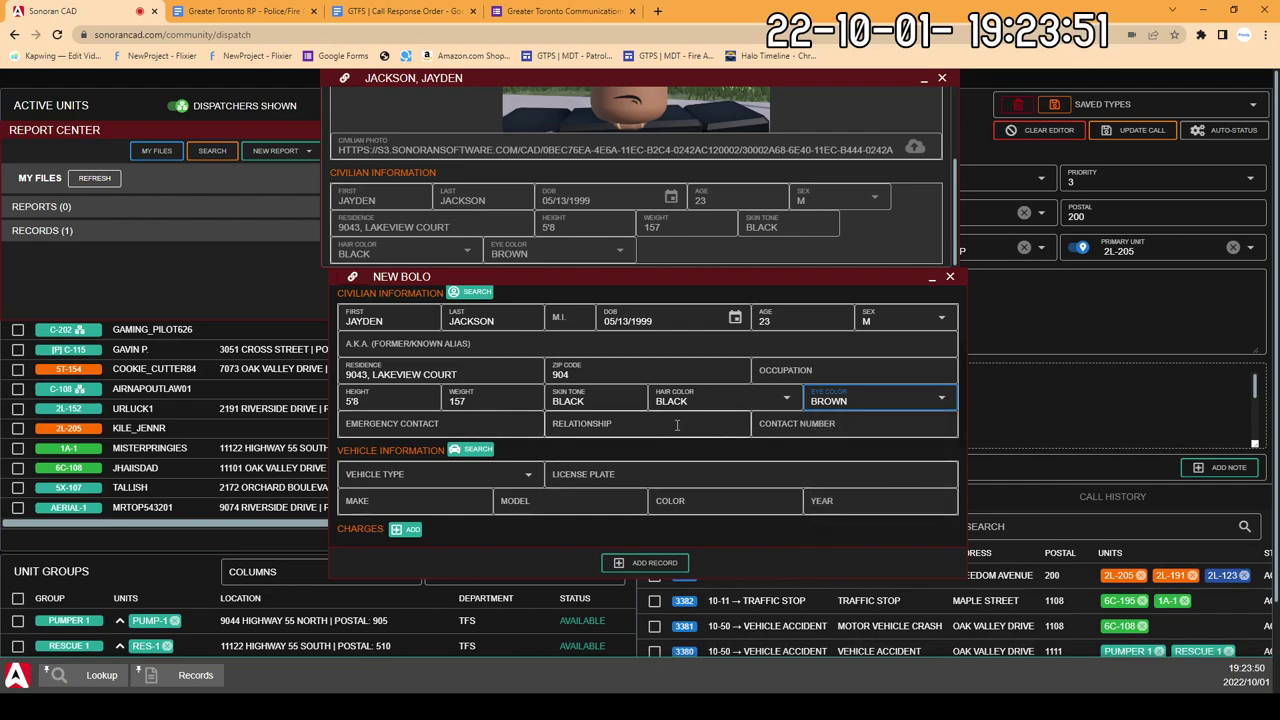
double_click(565, 375)
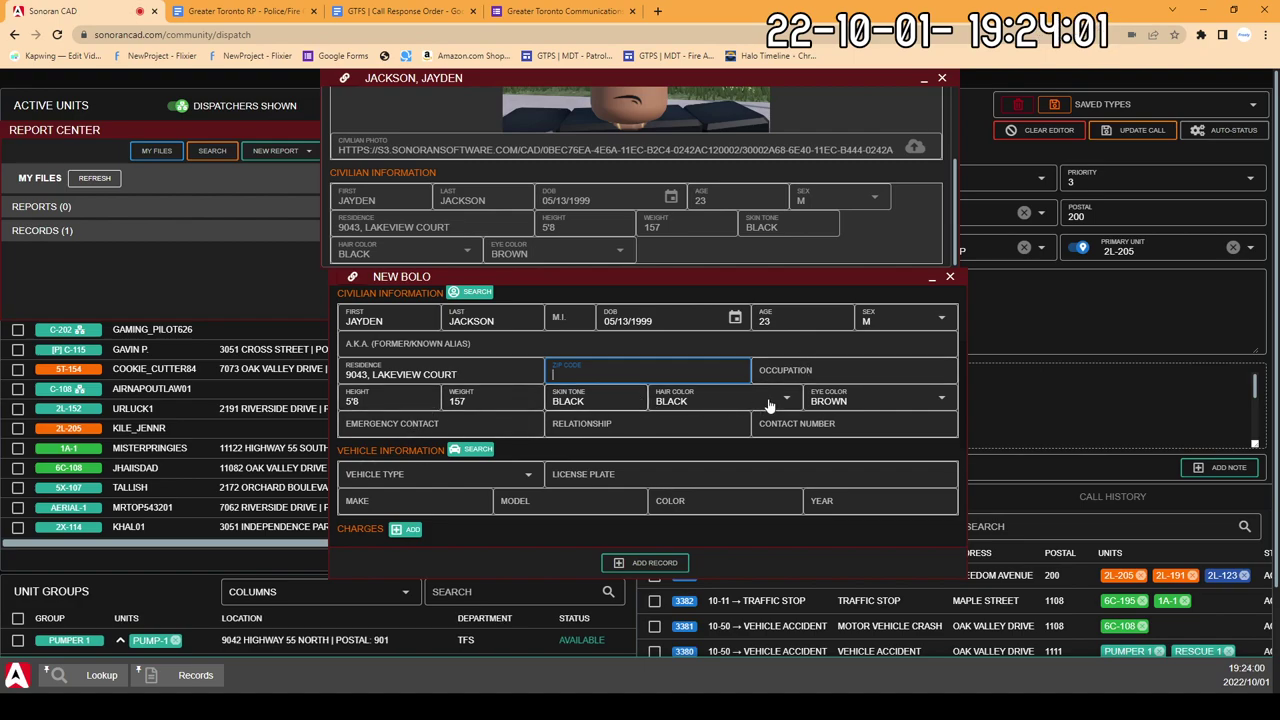
left_click(405, 529)
scroll(528, 420, "down", 2)
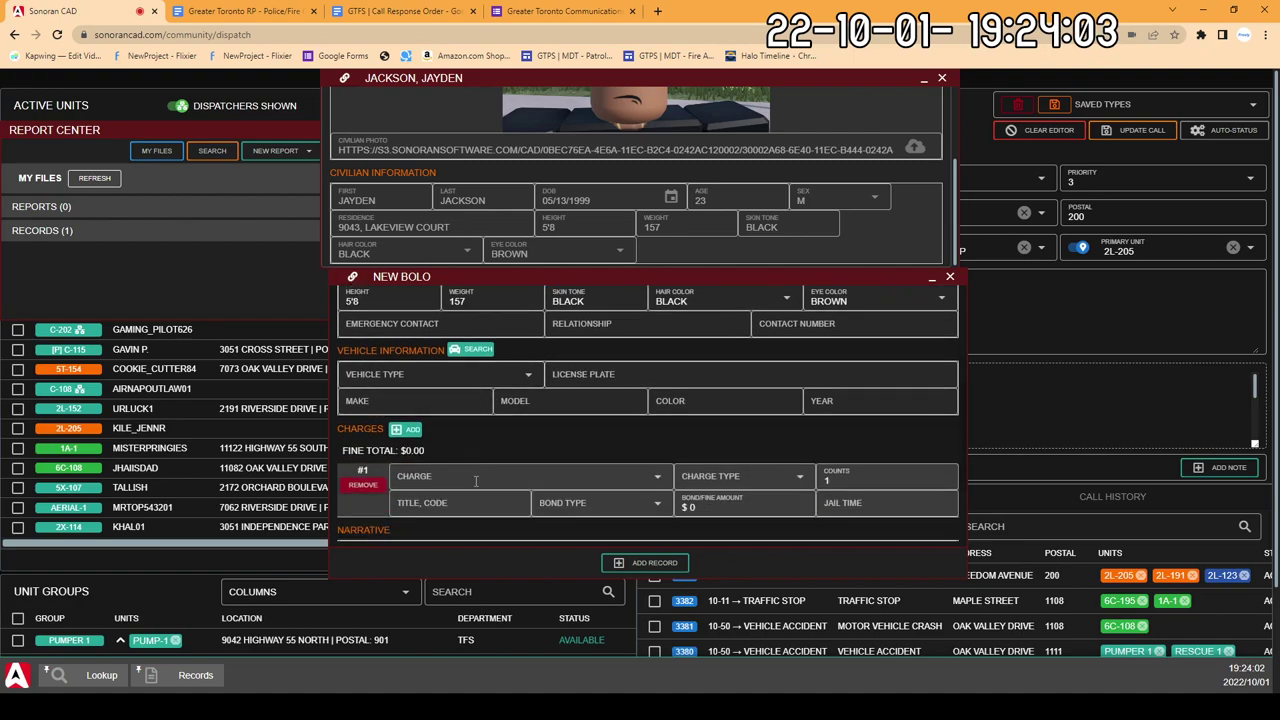
Step: Choose the Leaving the Scene of an Accident charge, giving a $2,000 fine and 1-year jail time
scroll(527, 411, "down", 1)
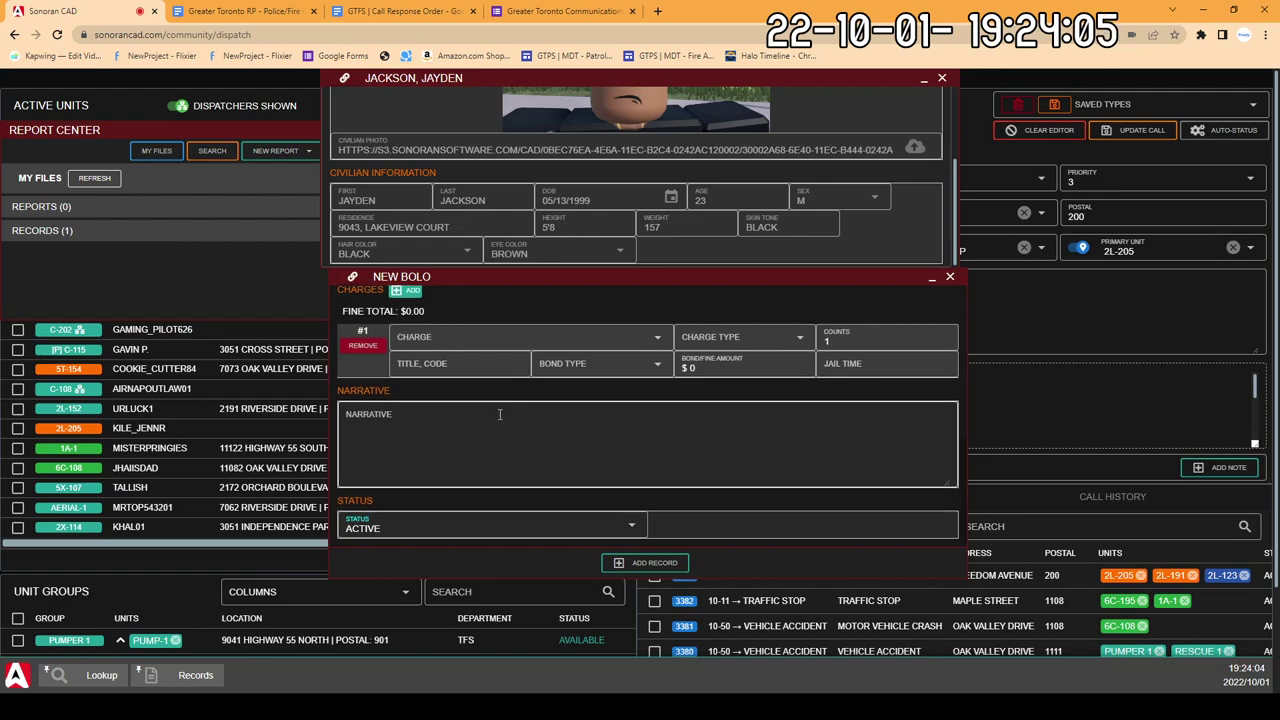
left_click(430, 336)
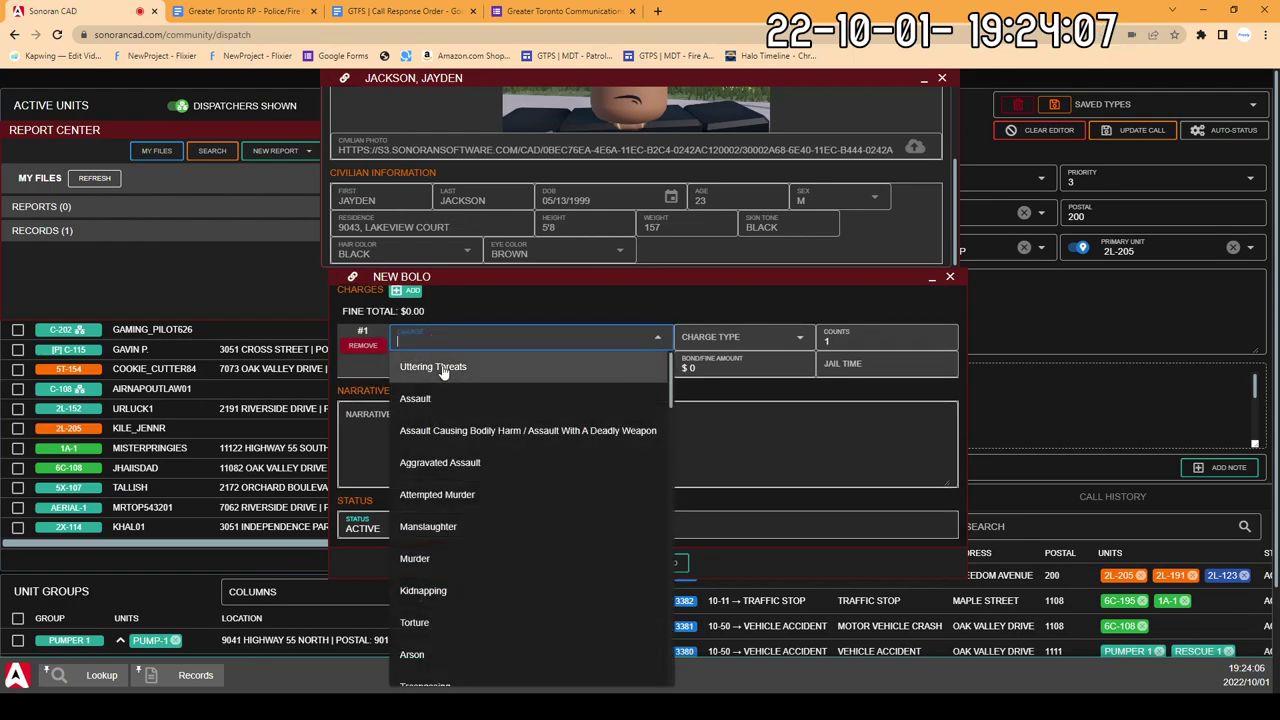
type("HIT")
key("BackSpace")
key("BackSpace")
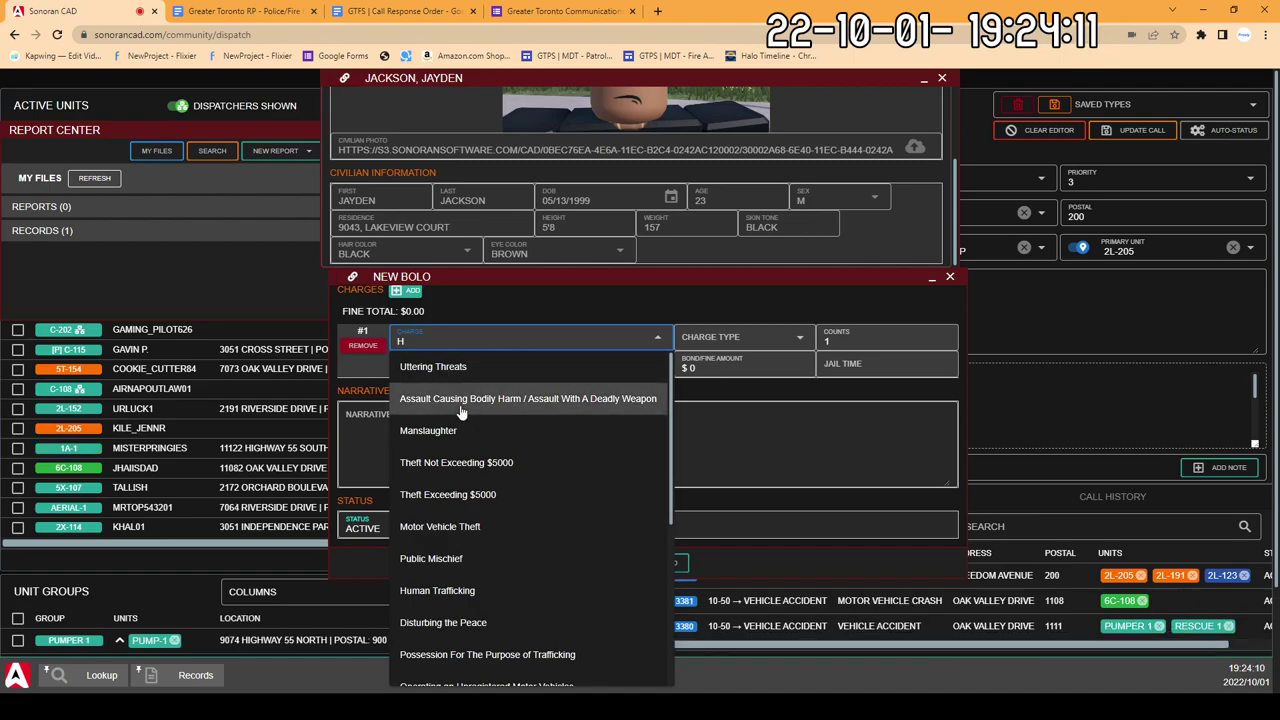
scroll(535, 572, "down", 2)
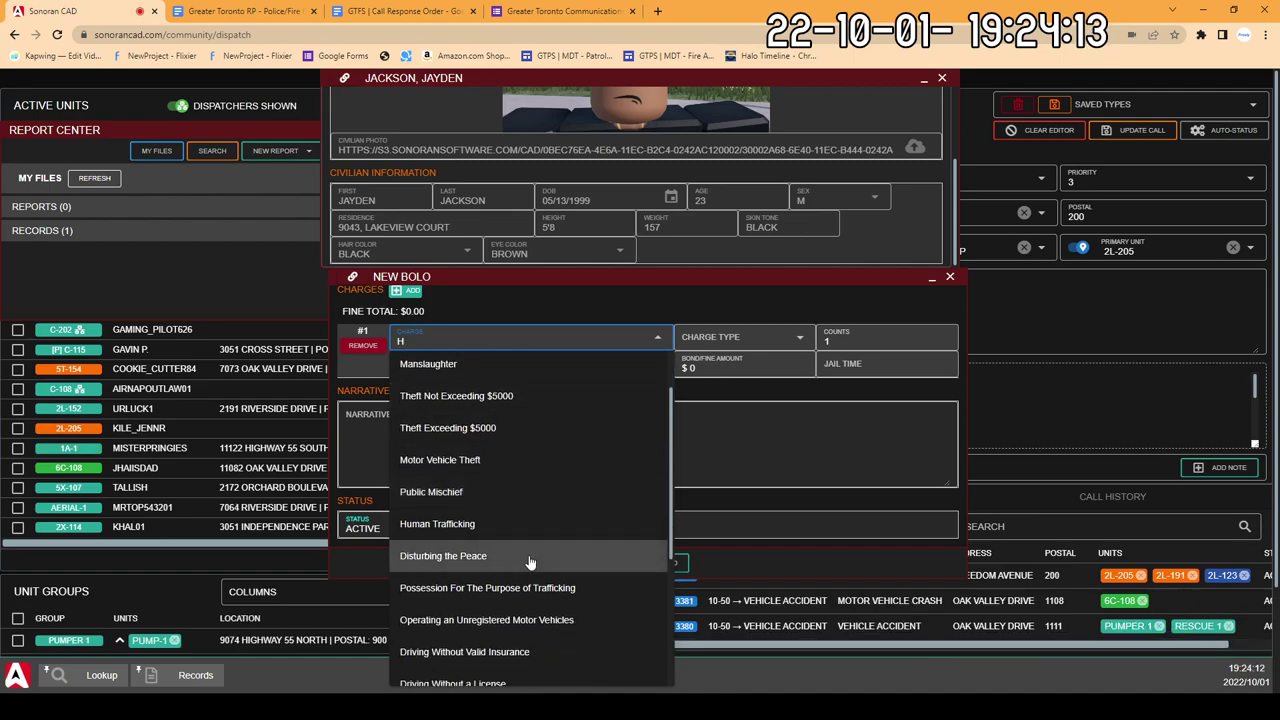
scroll(478, 480, "down", 2)
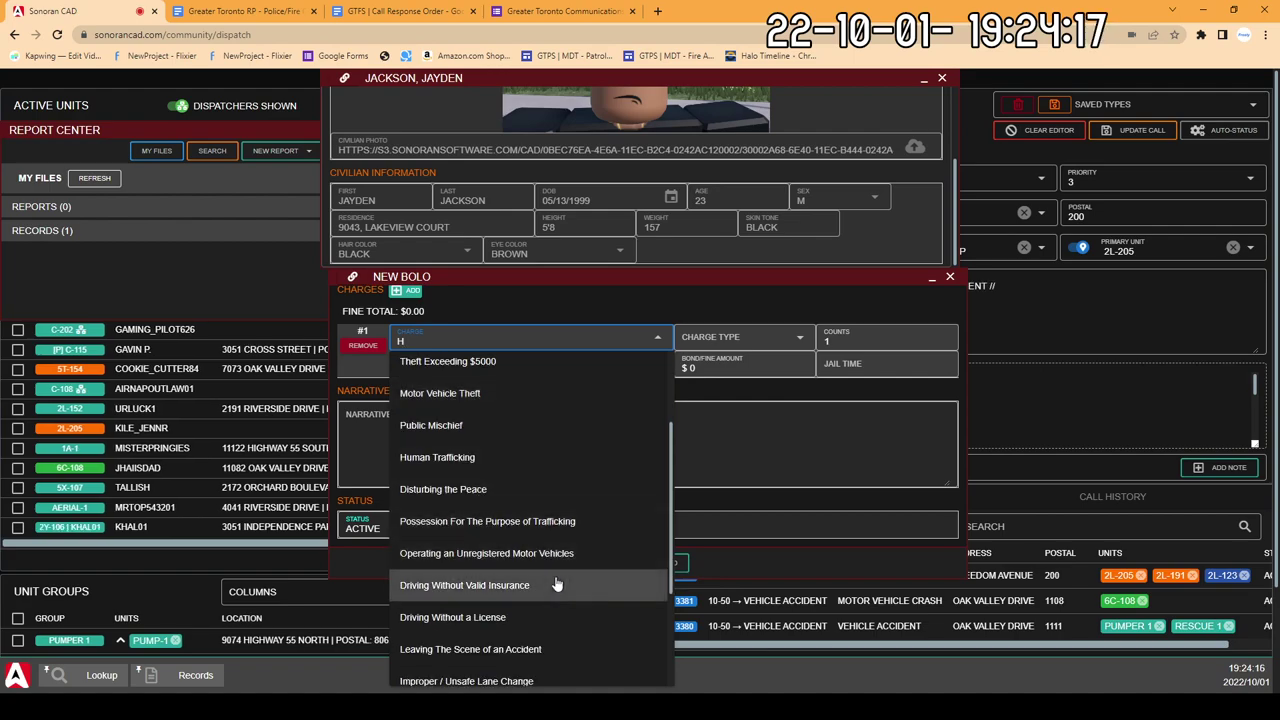
scroll(558, 568, "down", 2)
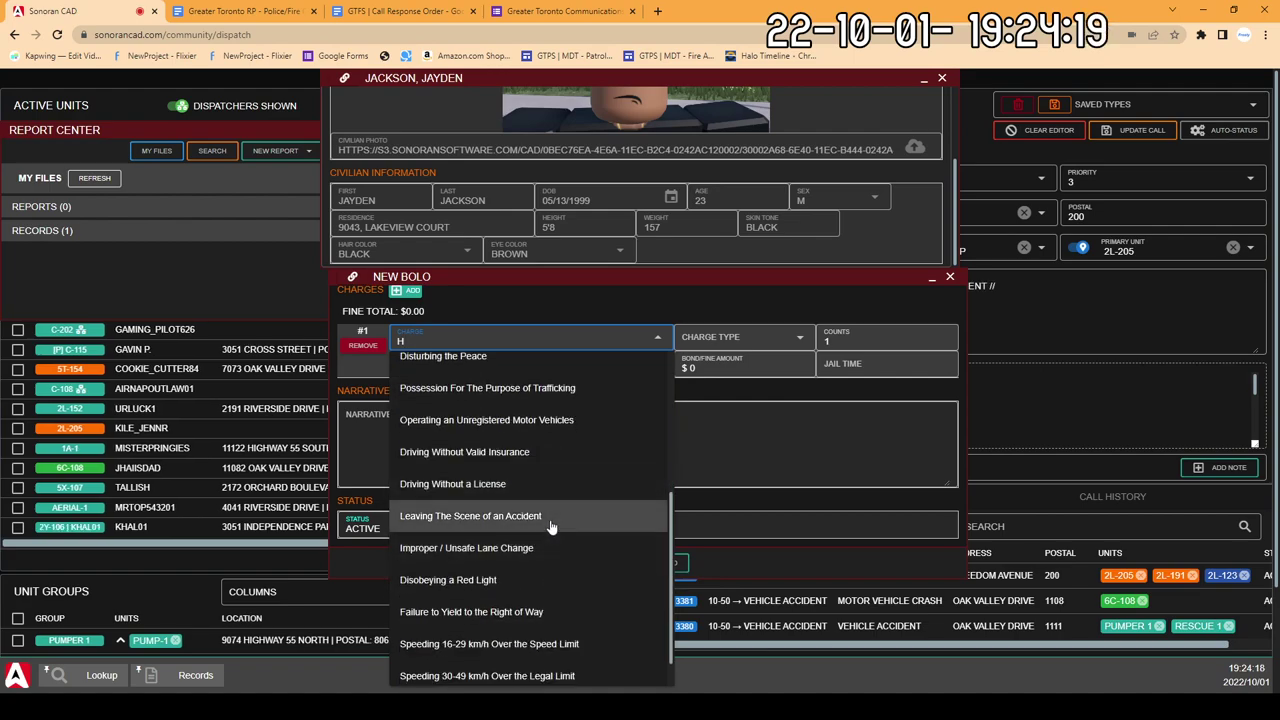
left_click(550, 520)
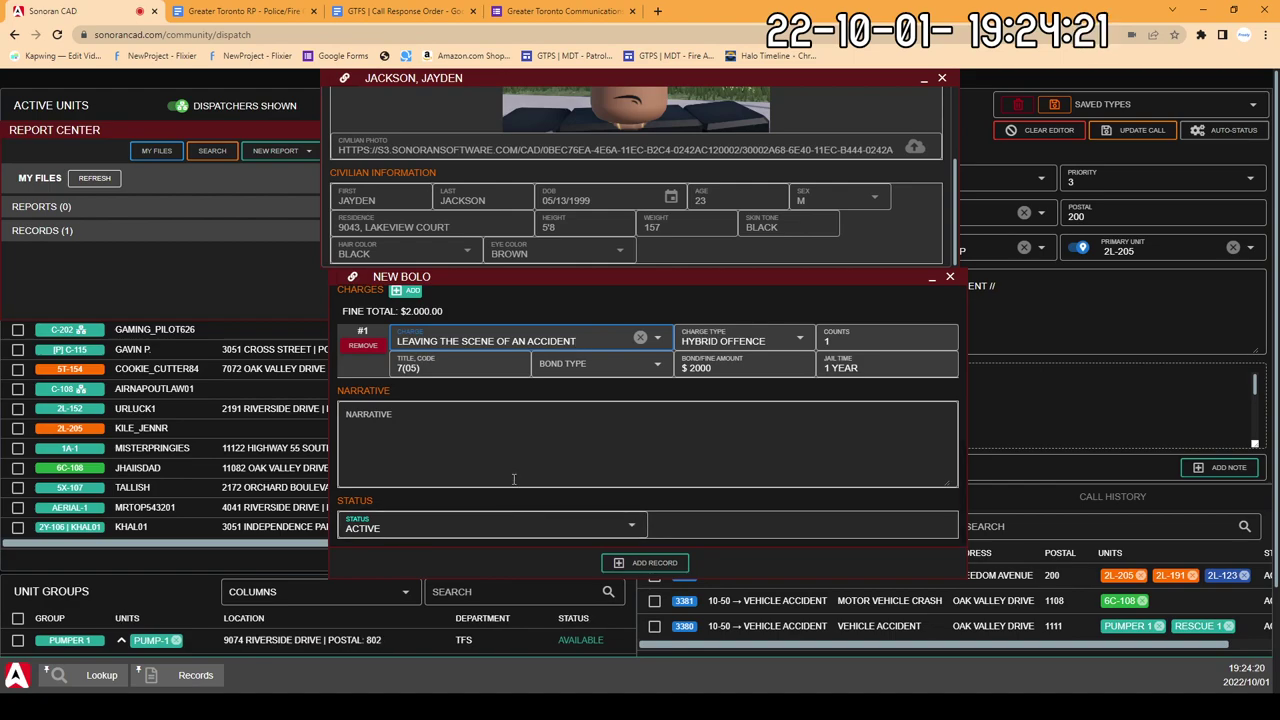
scroll(500, 463, "down", 1)
left_click(457, 391)
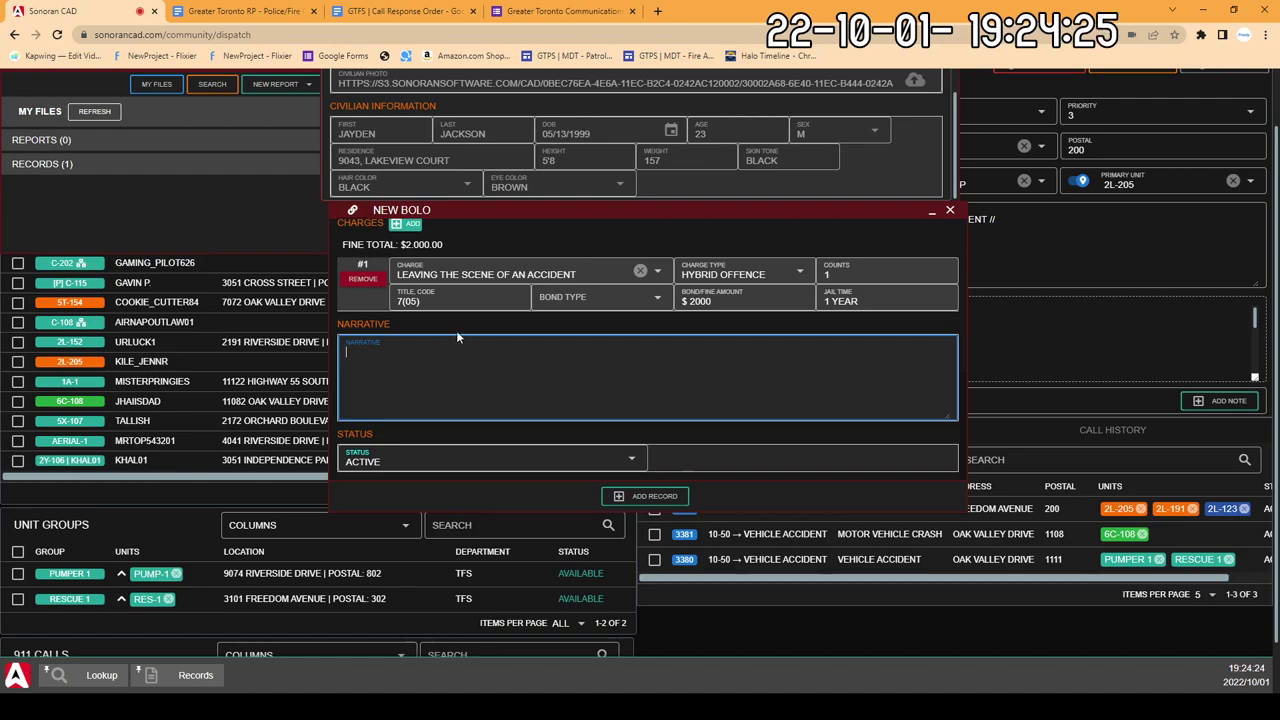
Step: Enter N/A as the BOLO narrative and submit the record
type("N/A")
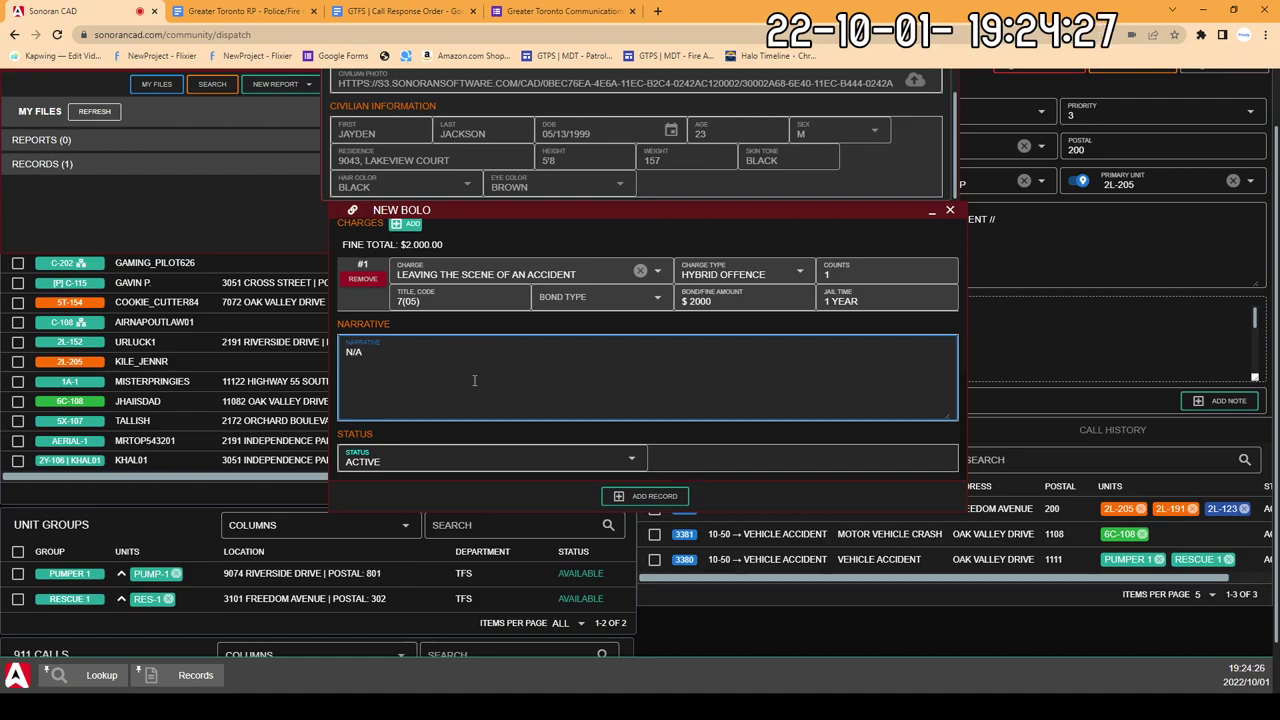
scroll(457, 332, "up", 2)
scroll(477, 389, "down", 2)
scroll(477, 389, "up", 5)
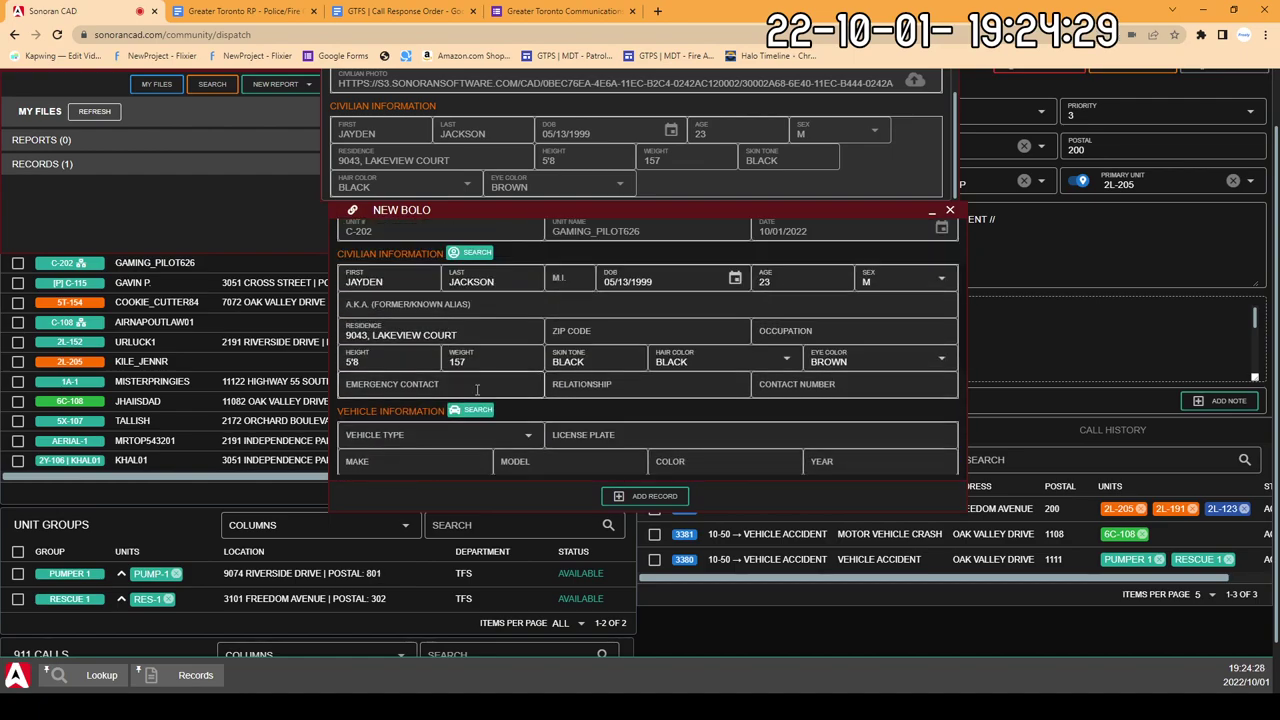
scroll(477, 397, "down", 3)
scroll(477, 397, "up", 3)
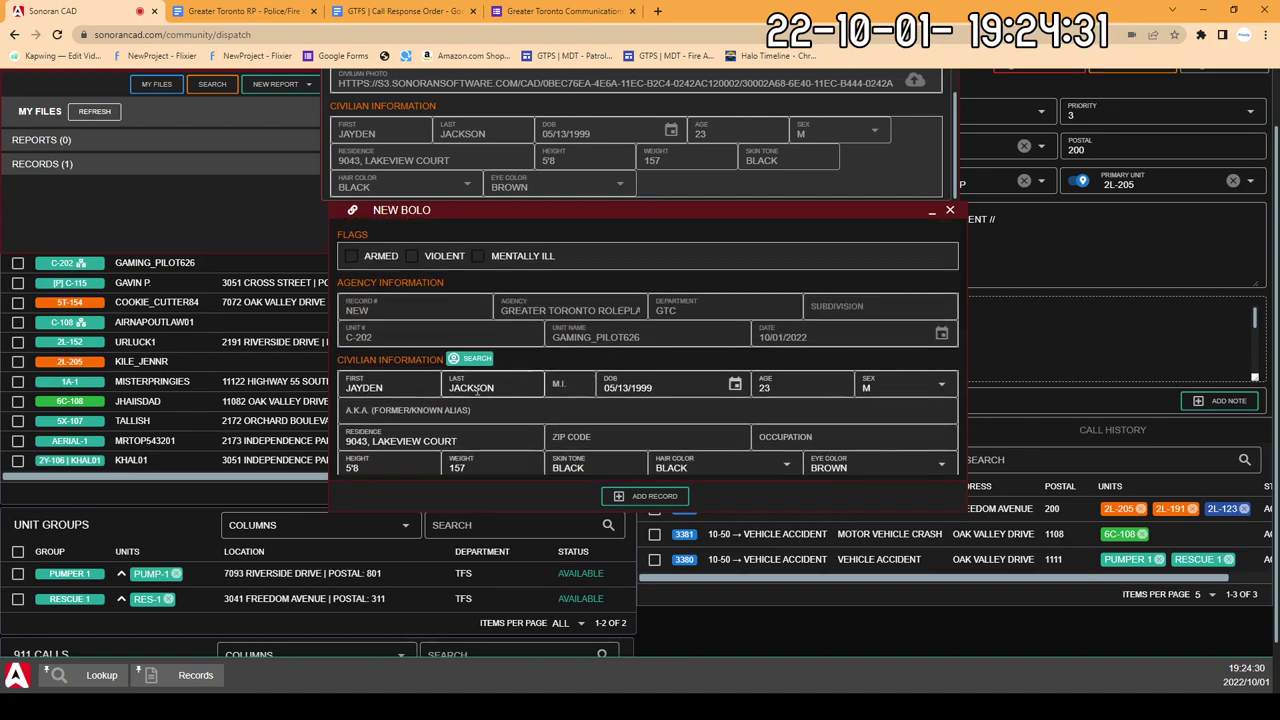
scroll(485, 420, "down", 6)
scroll(492, 445, "up", 4)
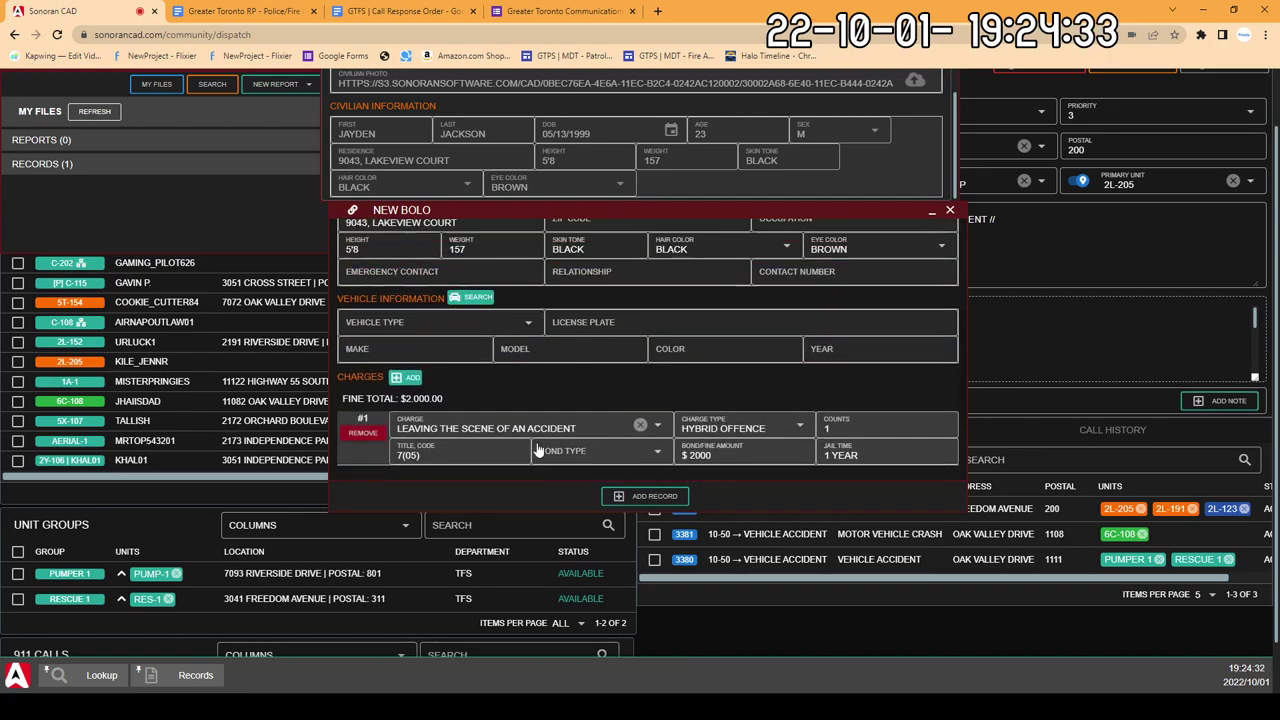
scroll(492, 445, "down", 4)
left_click(650, 496)
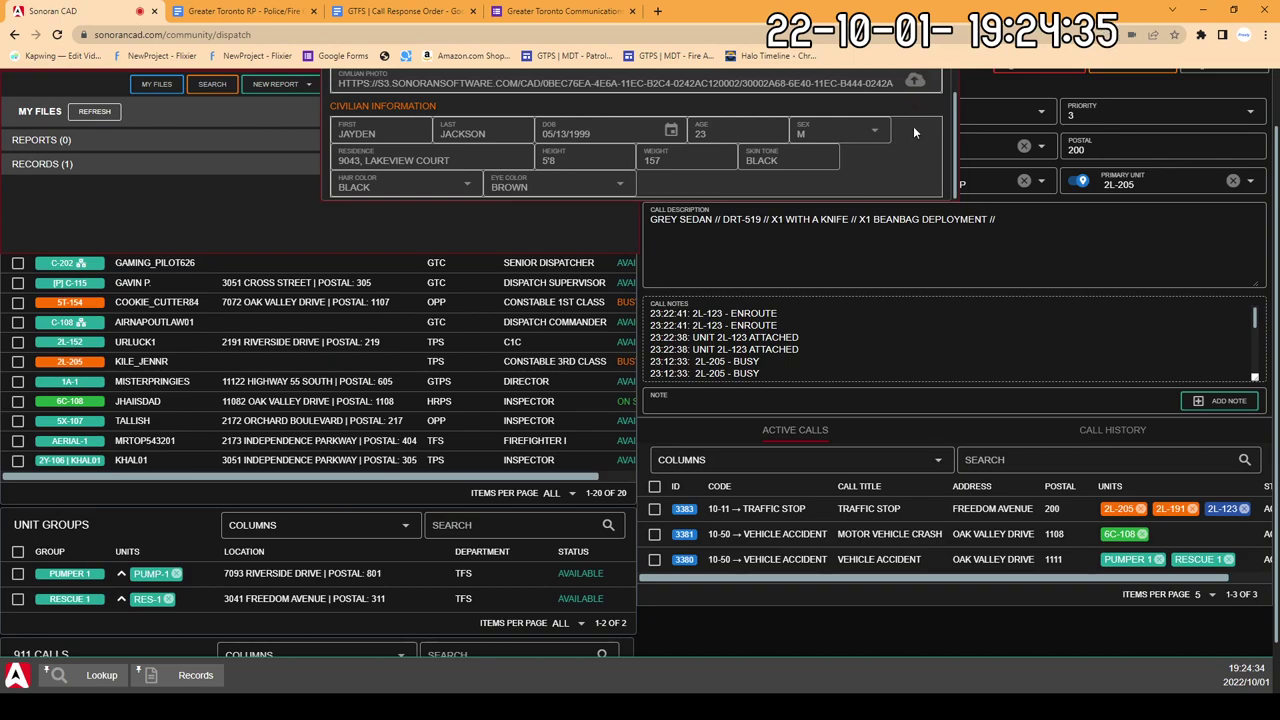
Step: Close the civilian profile, lookup results and Report Center panels
scroll(787, 285, "up", 2)
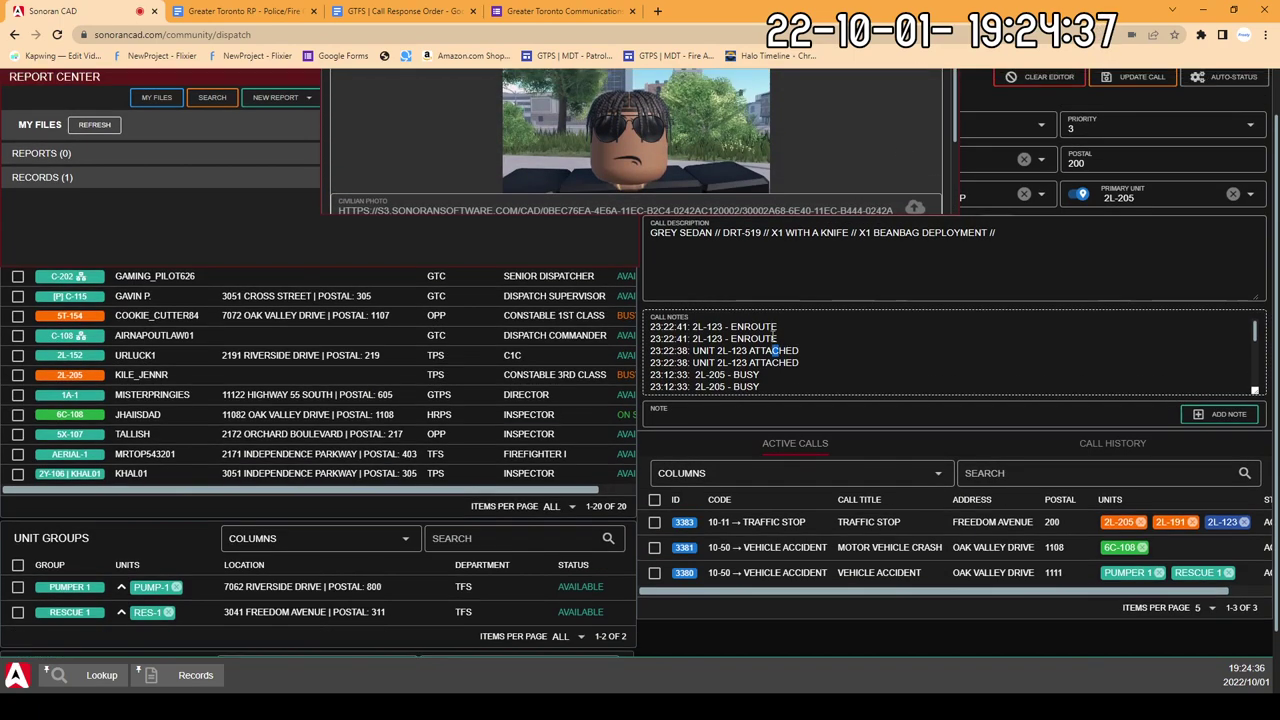
left_click(932, 107)
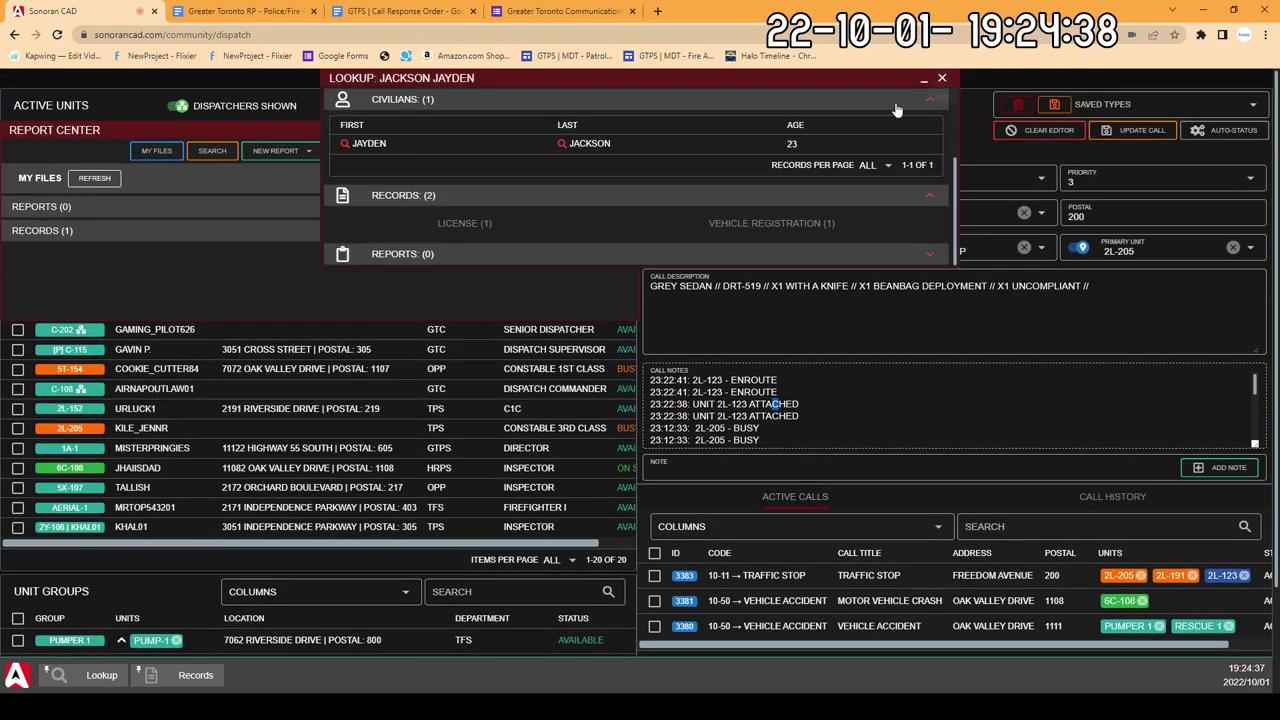
left_click(941, 77)
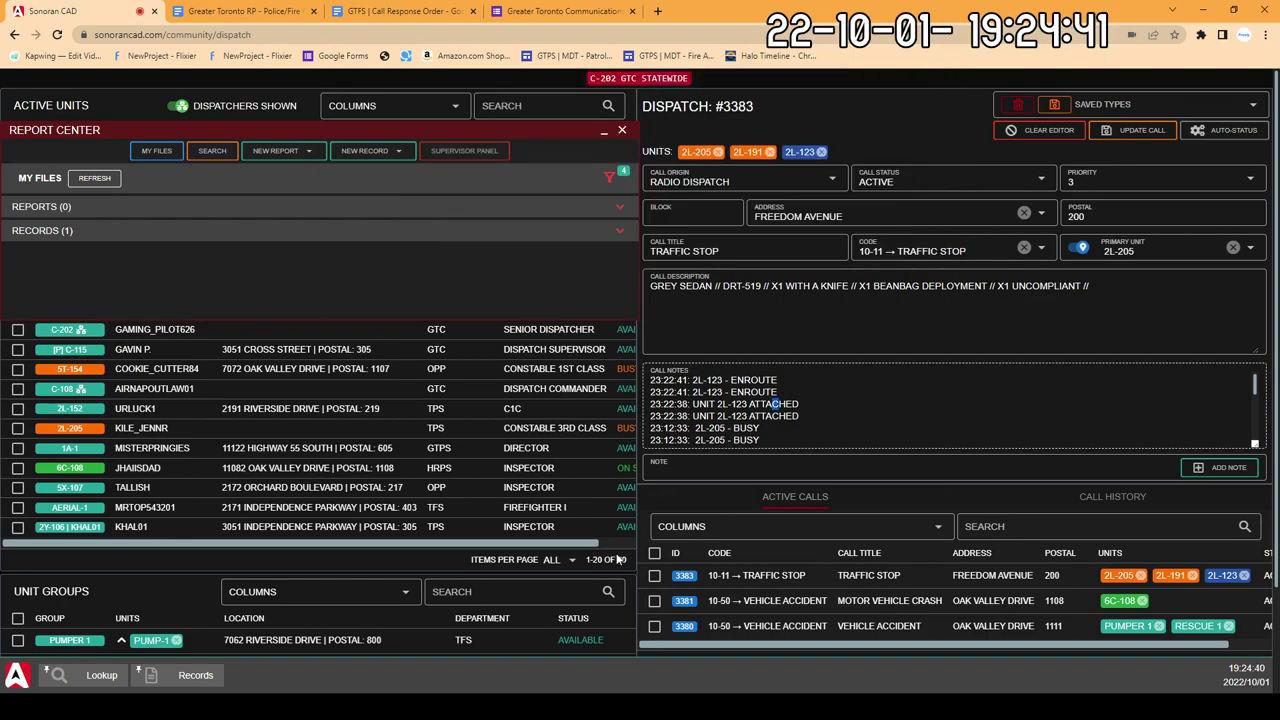
left_click(622, 131)
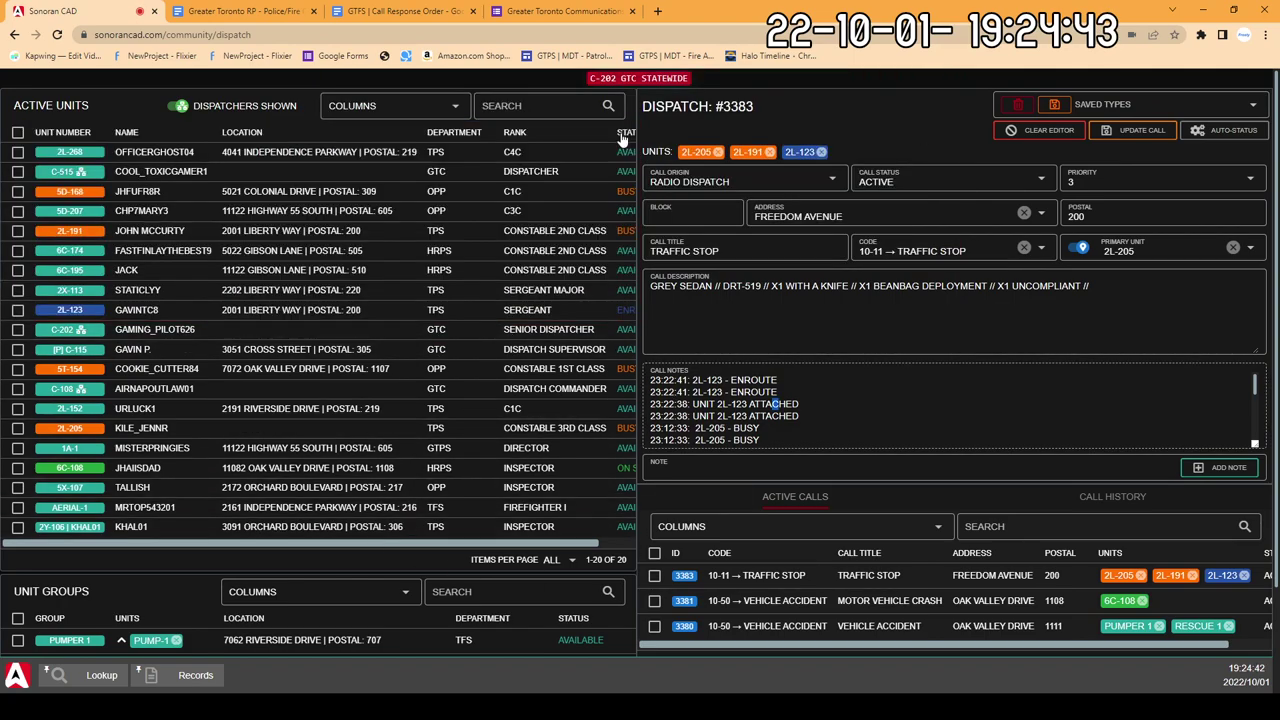
left_click(84, 684)
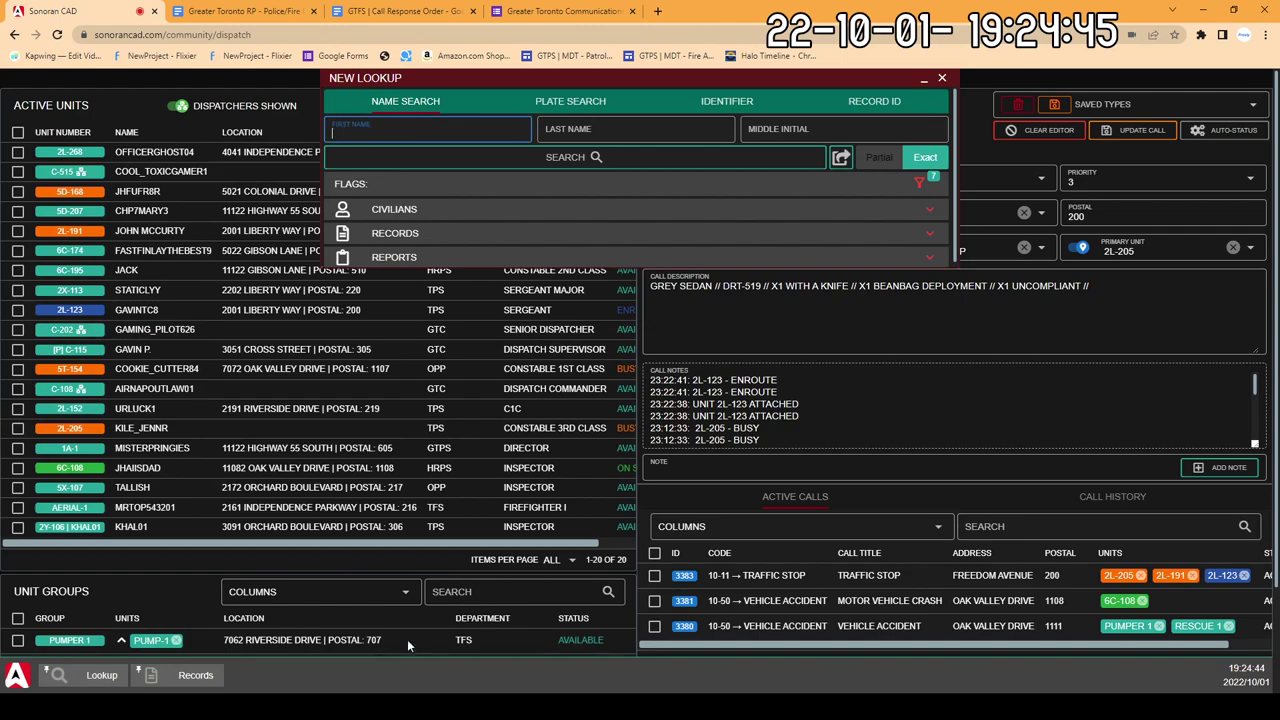
type("J")
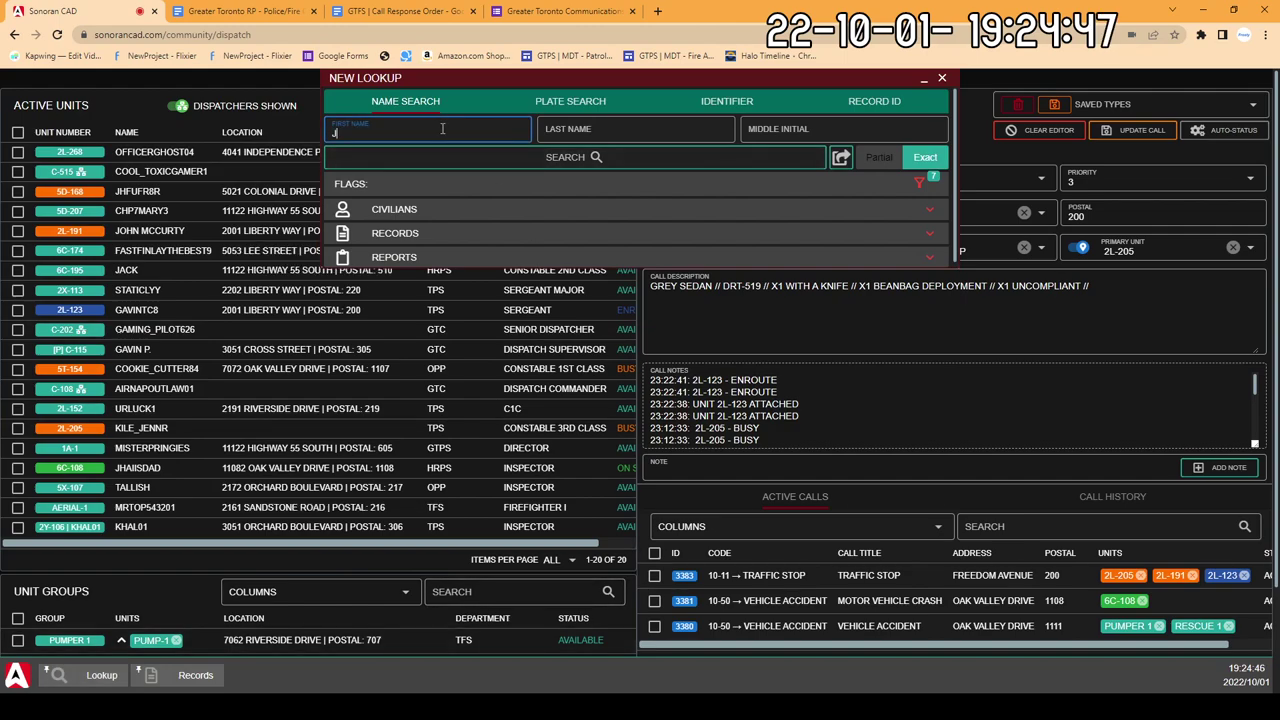
type("AYDEN")
left_click(594, 129)
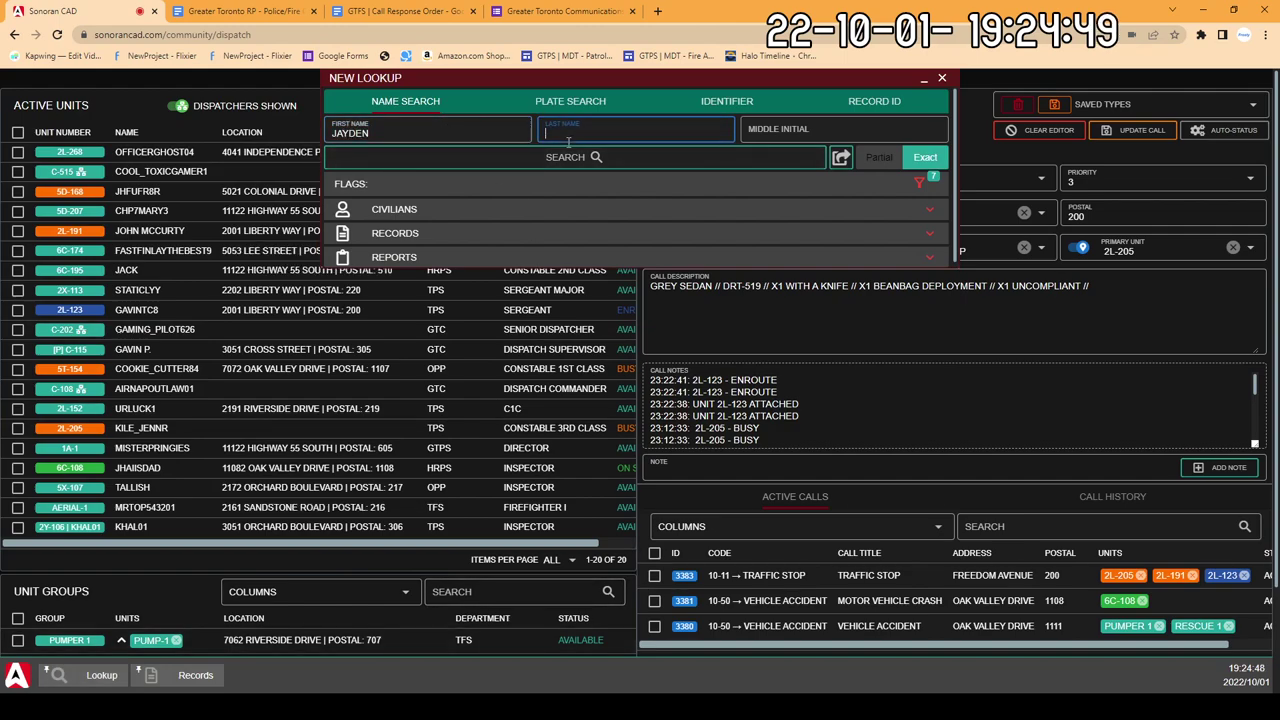
type("JACKSON")
key("Return")
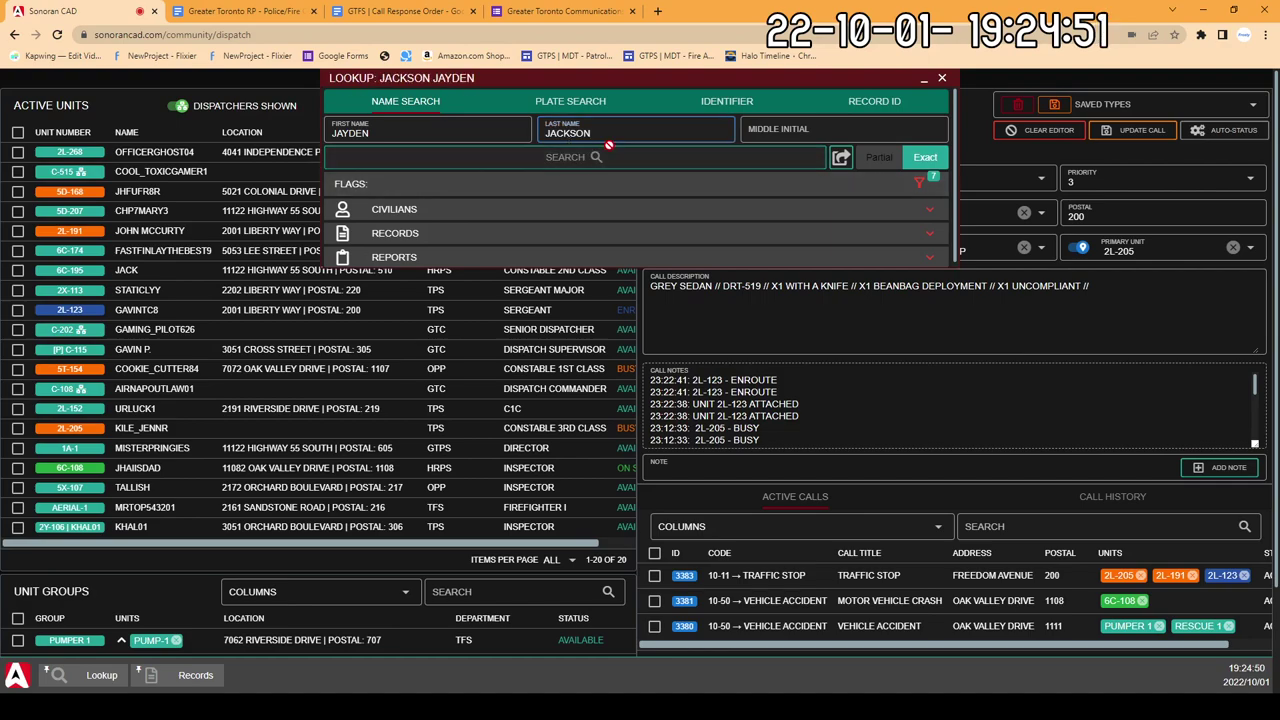
left_click(486, 233)
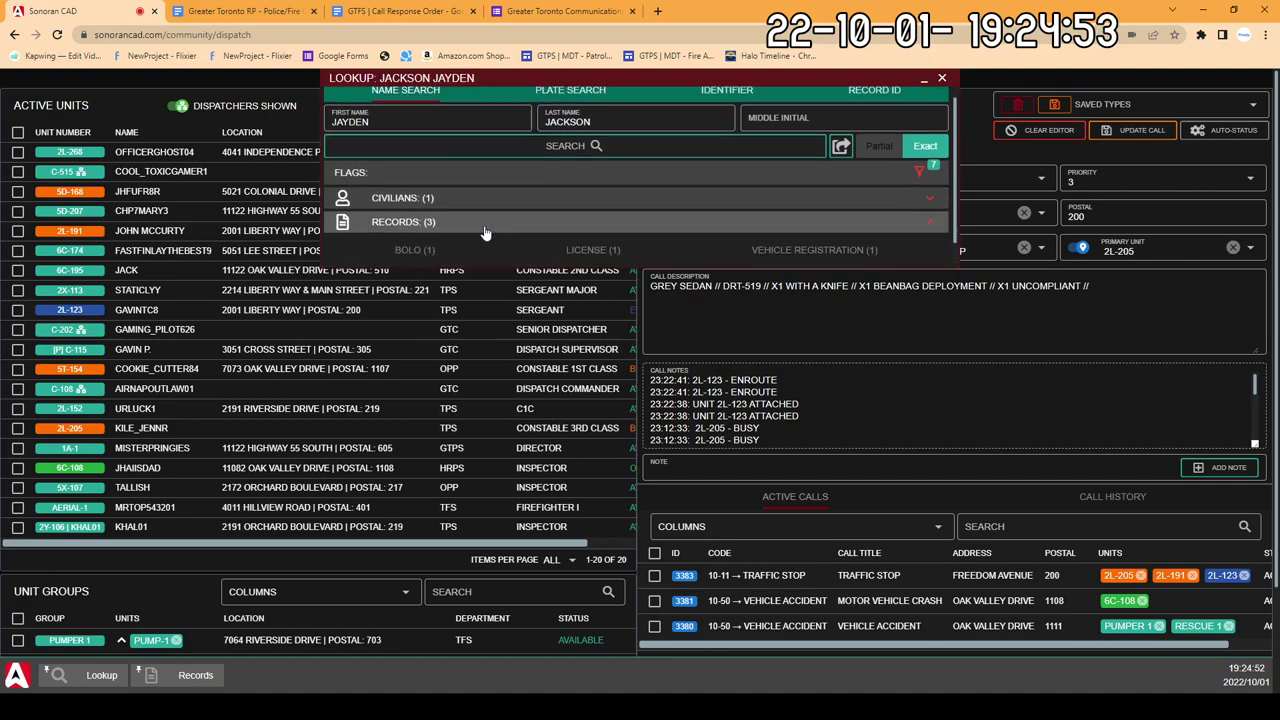
left_click(459, 227)
scroll(508, 202, "down", 1)
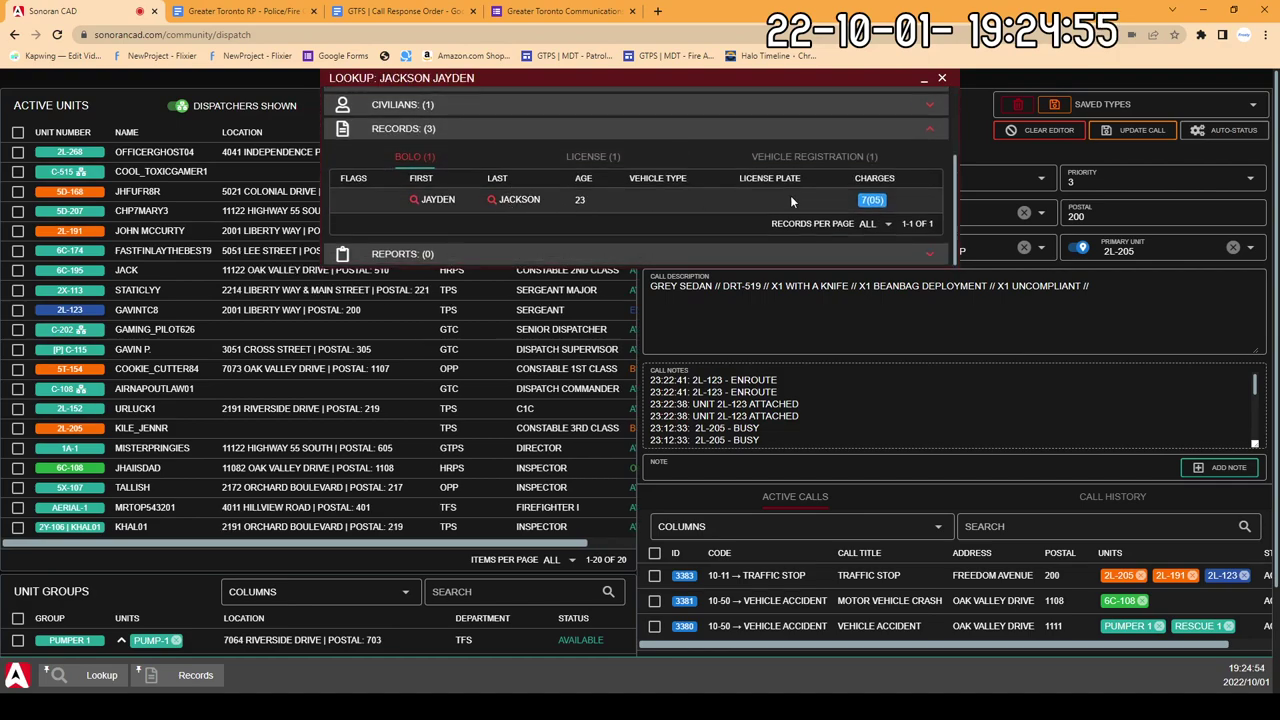
left_click(941, 77)
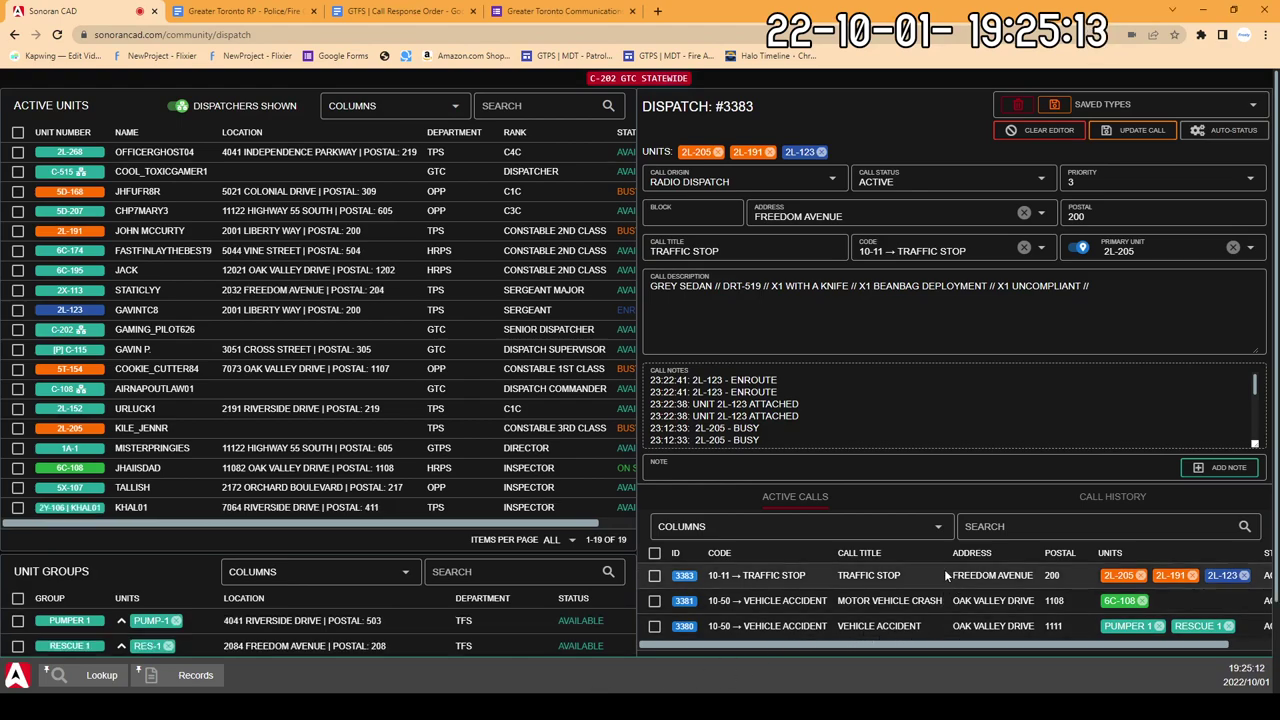
right_click(853, 577)
left_click(826, 575)
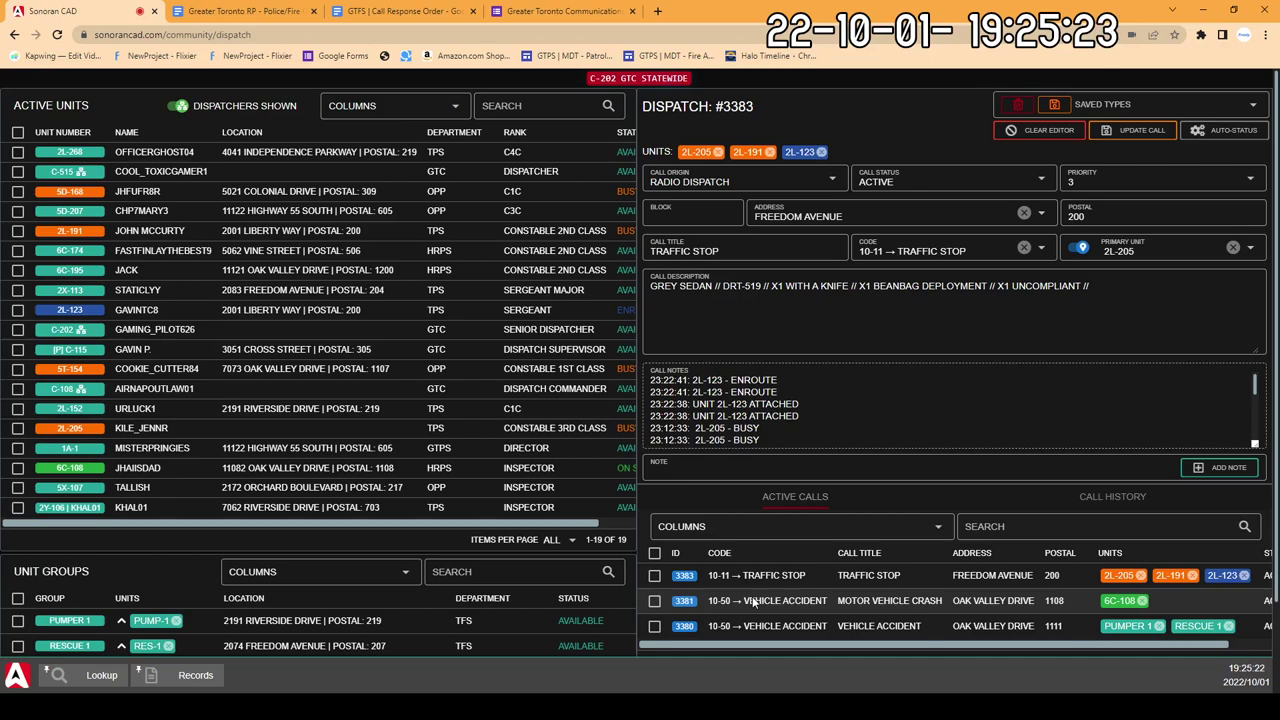
scroll(755, 602, "down", 2)
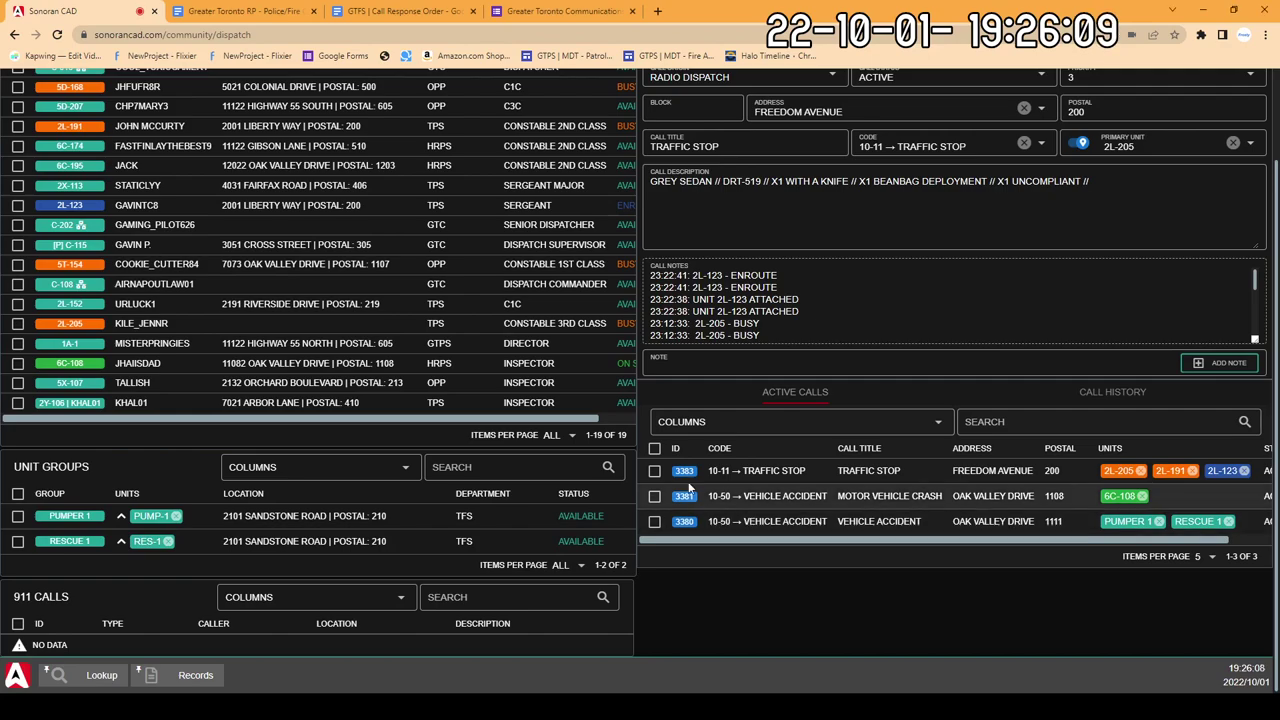
scroll(484, 440, "up", 1)
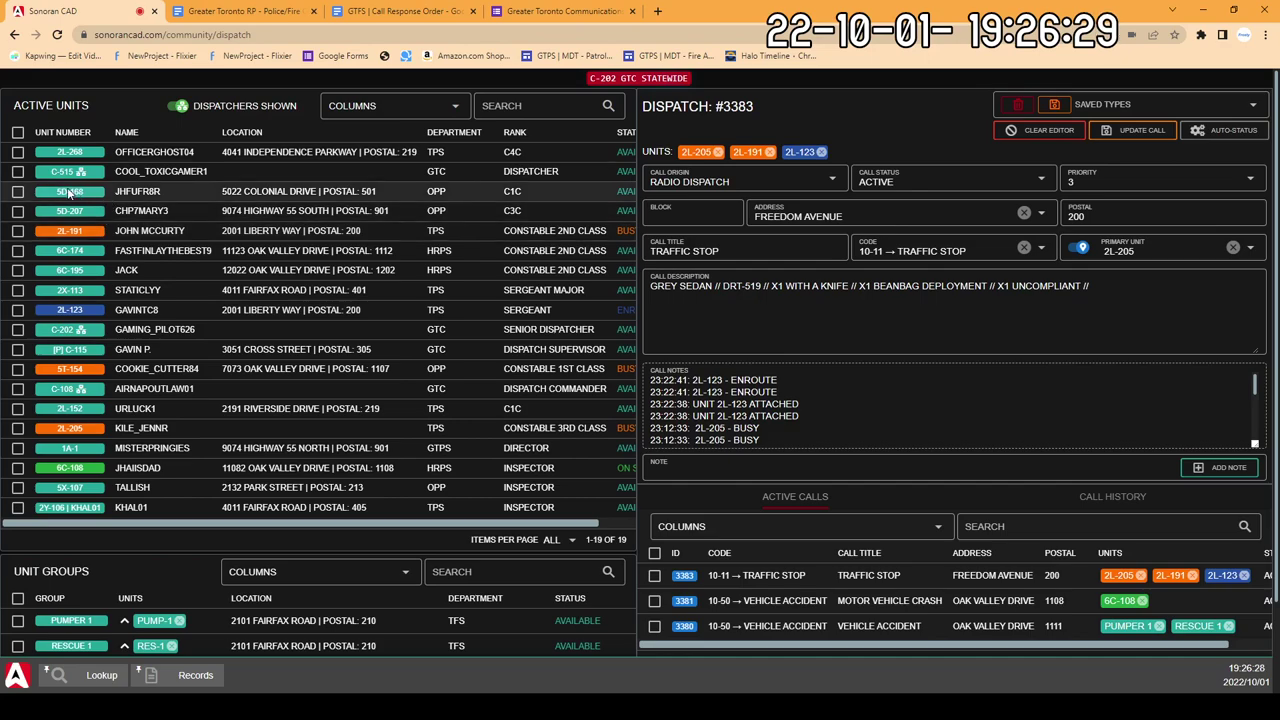
Step: Clear the editor to a blank New Dispatch form, leaving call #3383 active
left_click(1066, 131)
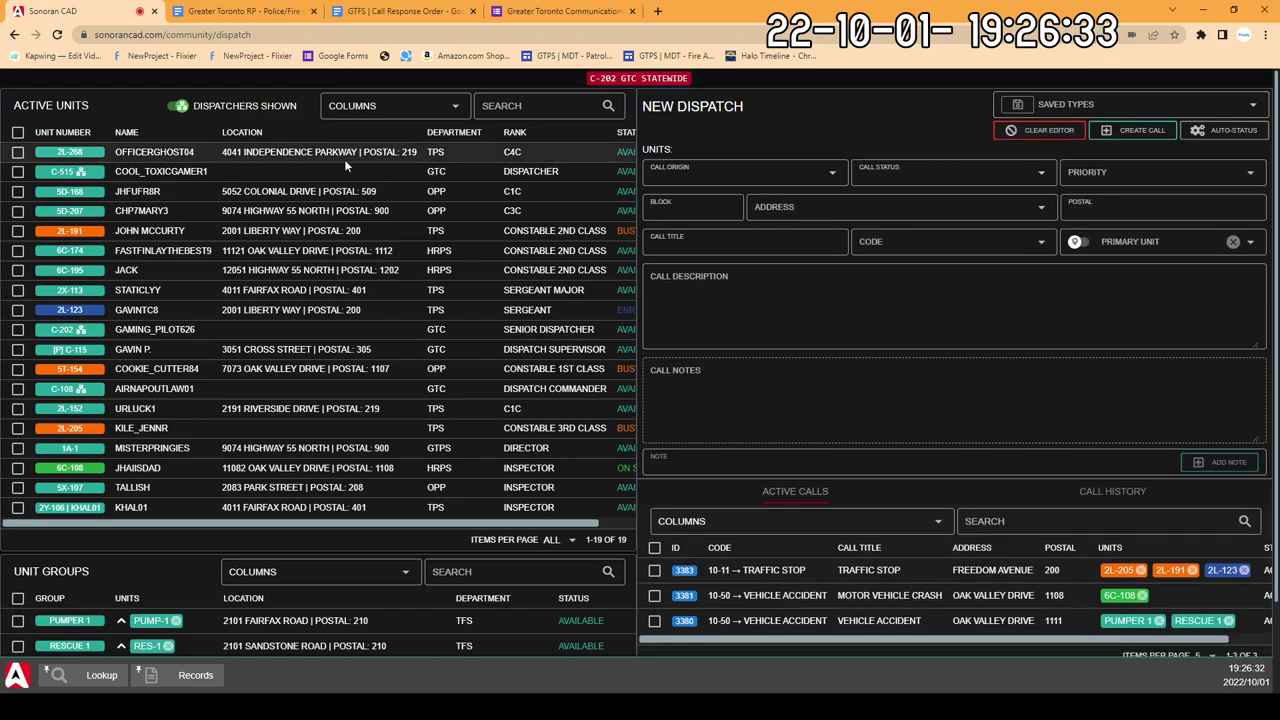
scroll(460, 220, "down", 1)
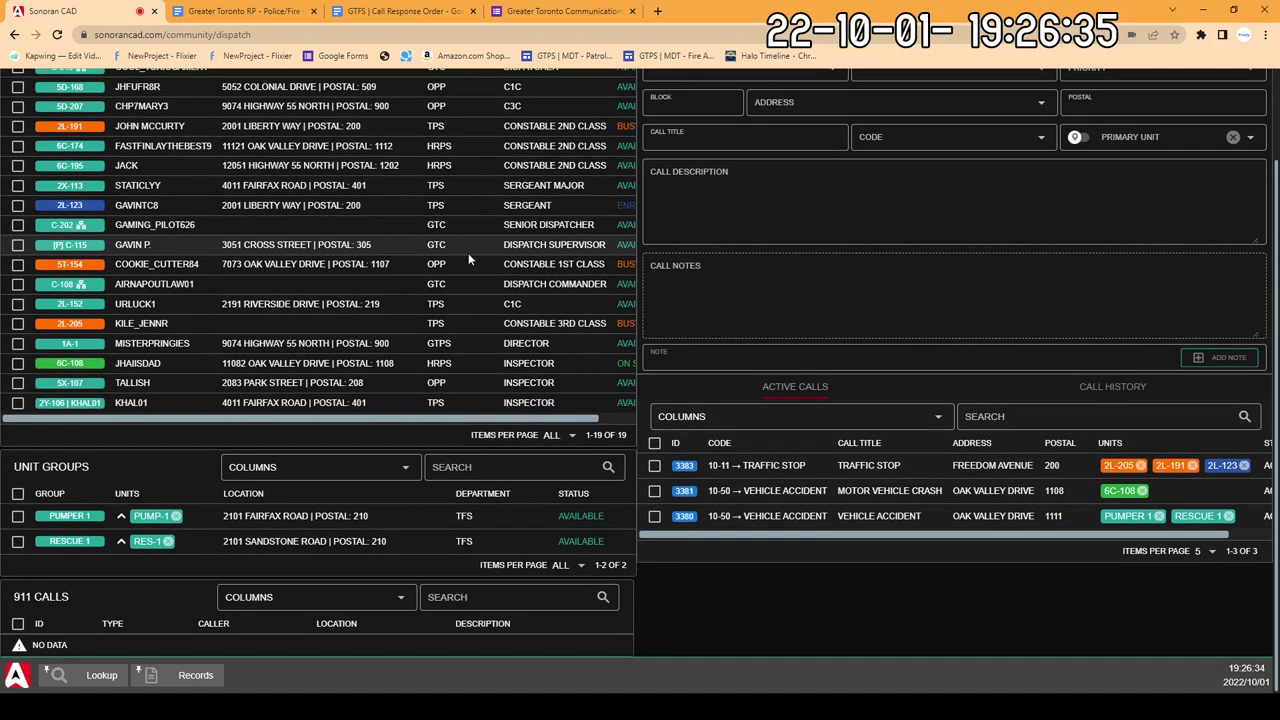
scroll(468, 258, "up", 1)
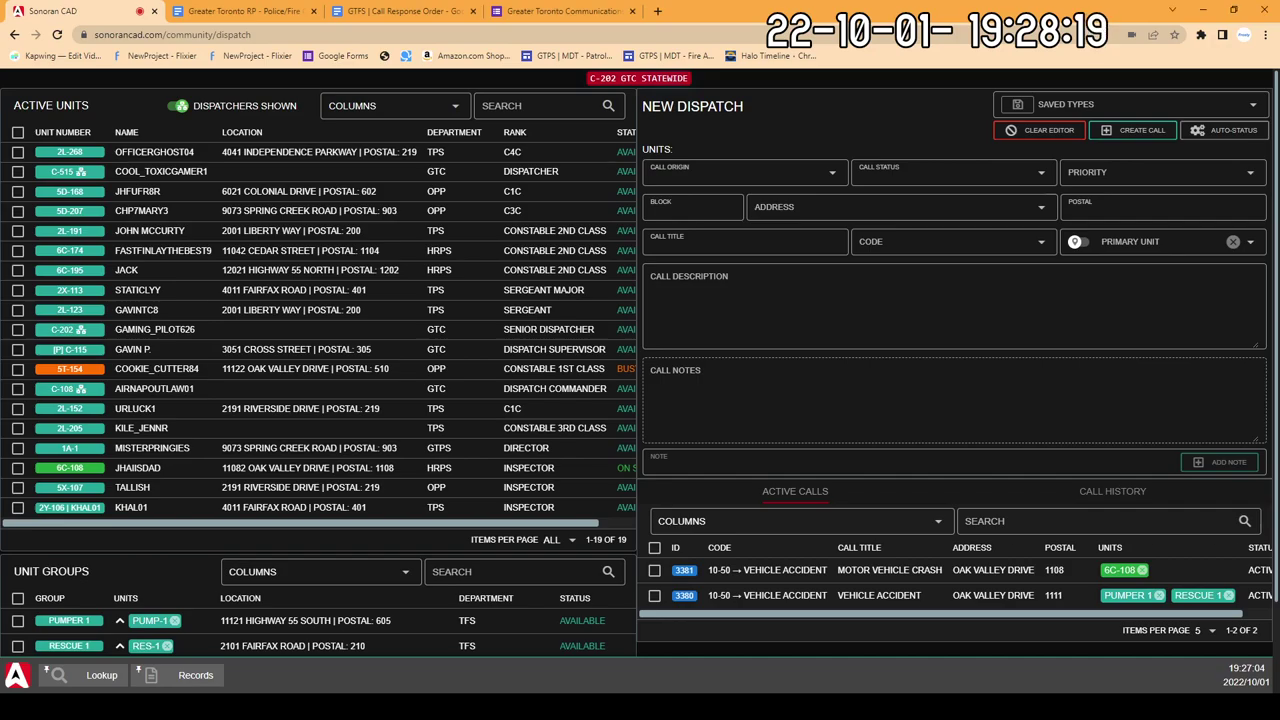
Step: Scroll down to the 911 Calls panel and back up to check the Active Calls list, now headed by fire call 3384
scroll(491, 349, "down", 2)
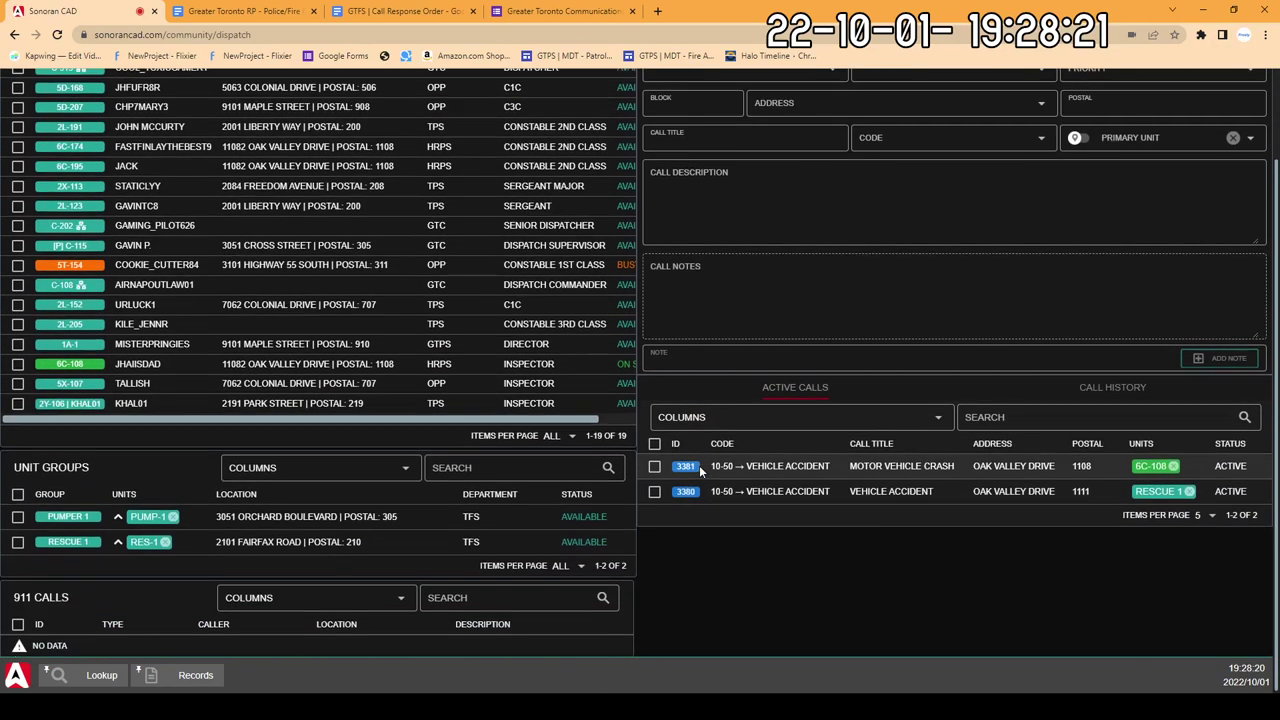
scroll(704, 472, "up", 2)
scroll(677, 527, "down", 2)
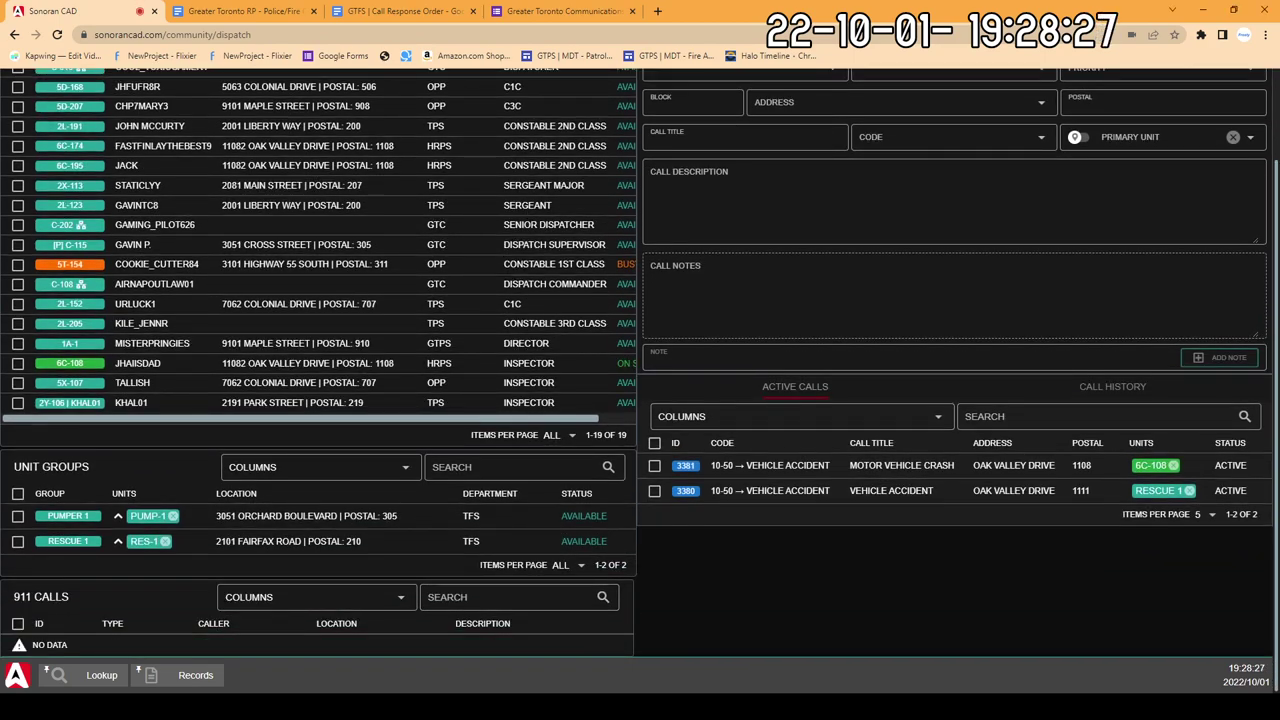
scroll(640, 400, "up", 2)
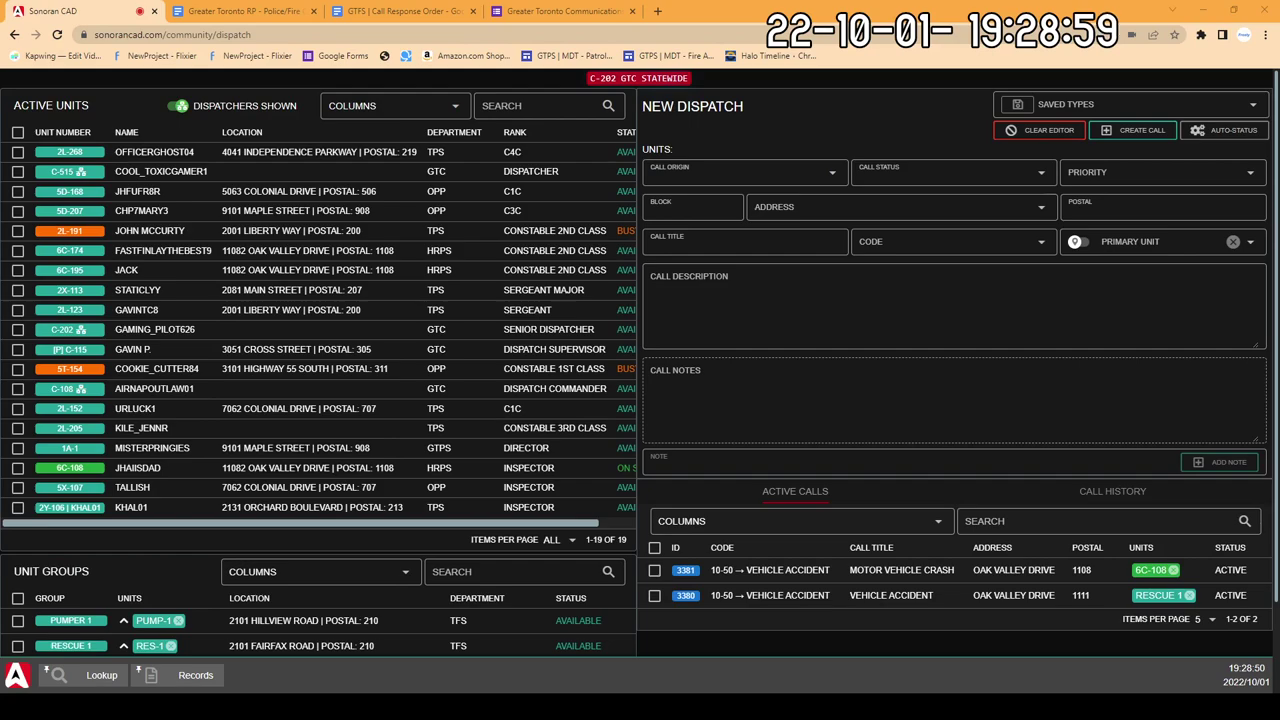
scroll(411, 624, "down", 1)
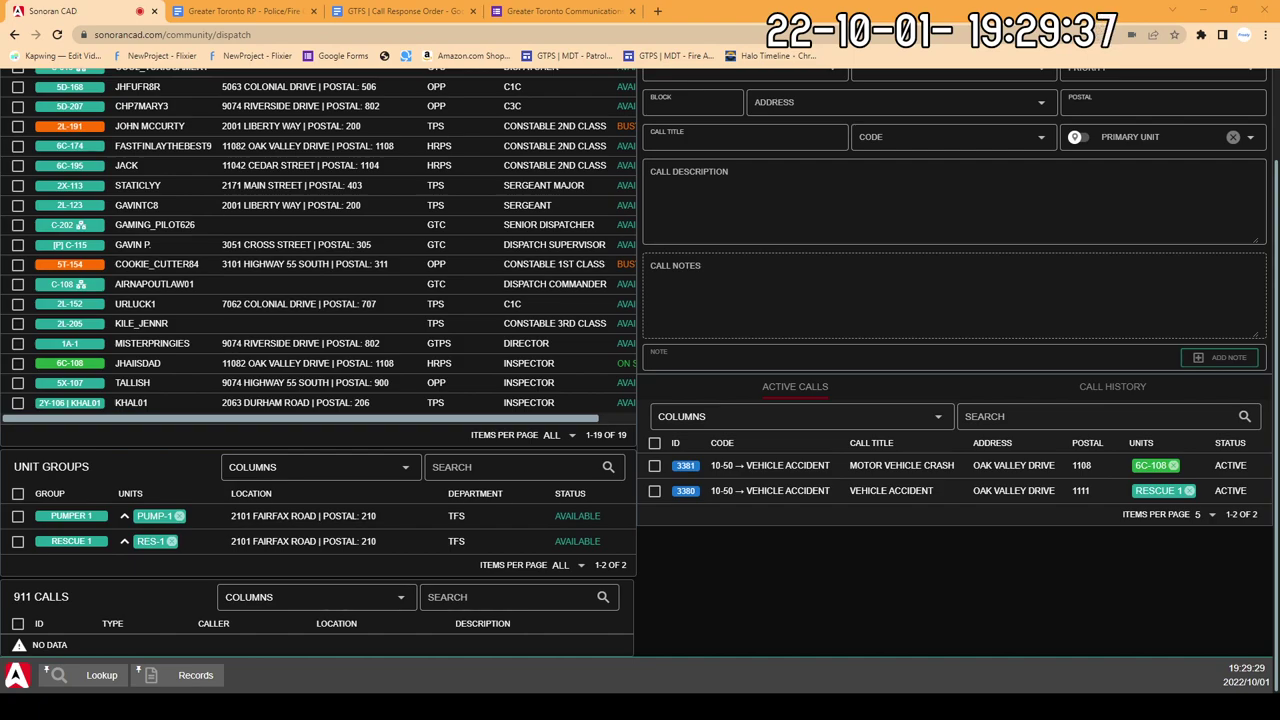
scroll(414, 533, "up", 2)
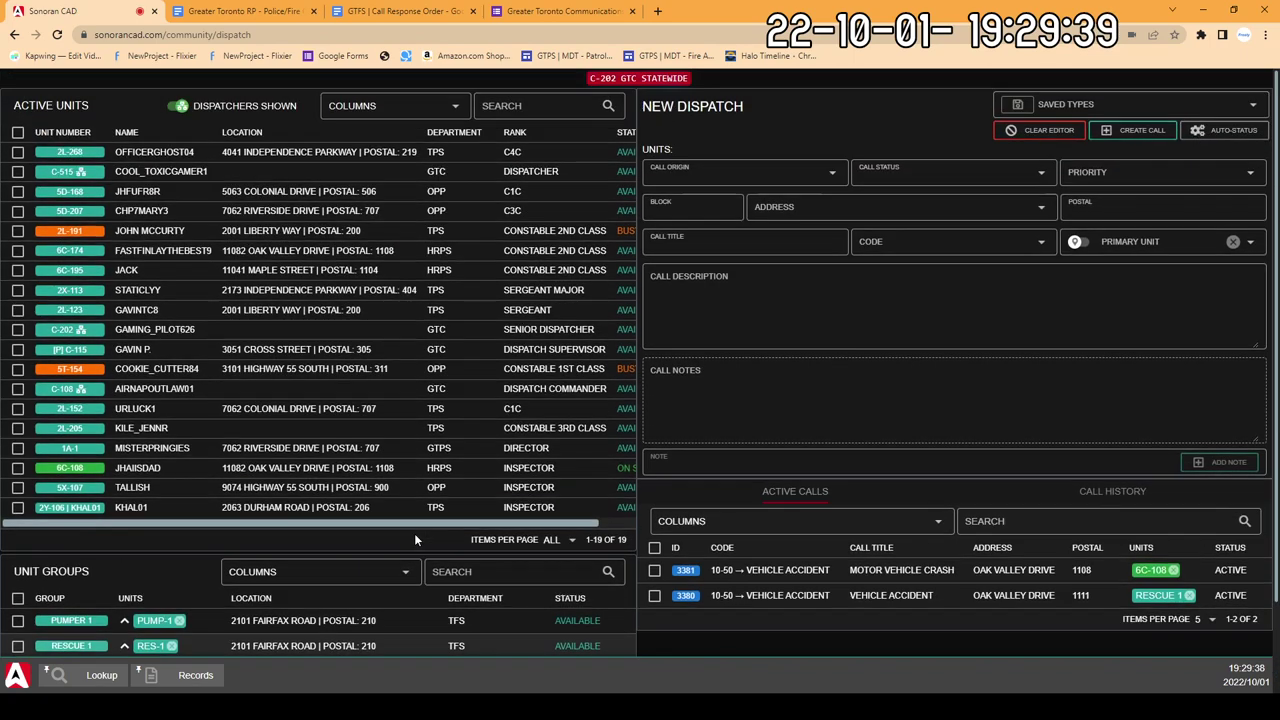
scroll(417, 532, "down", 1)
scroll(300, 555, "up", 1)
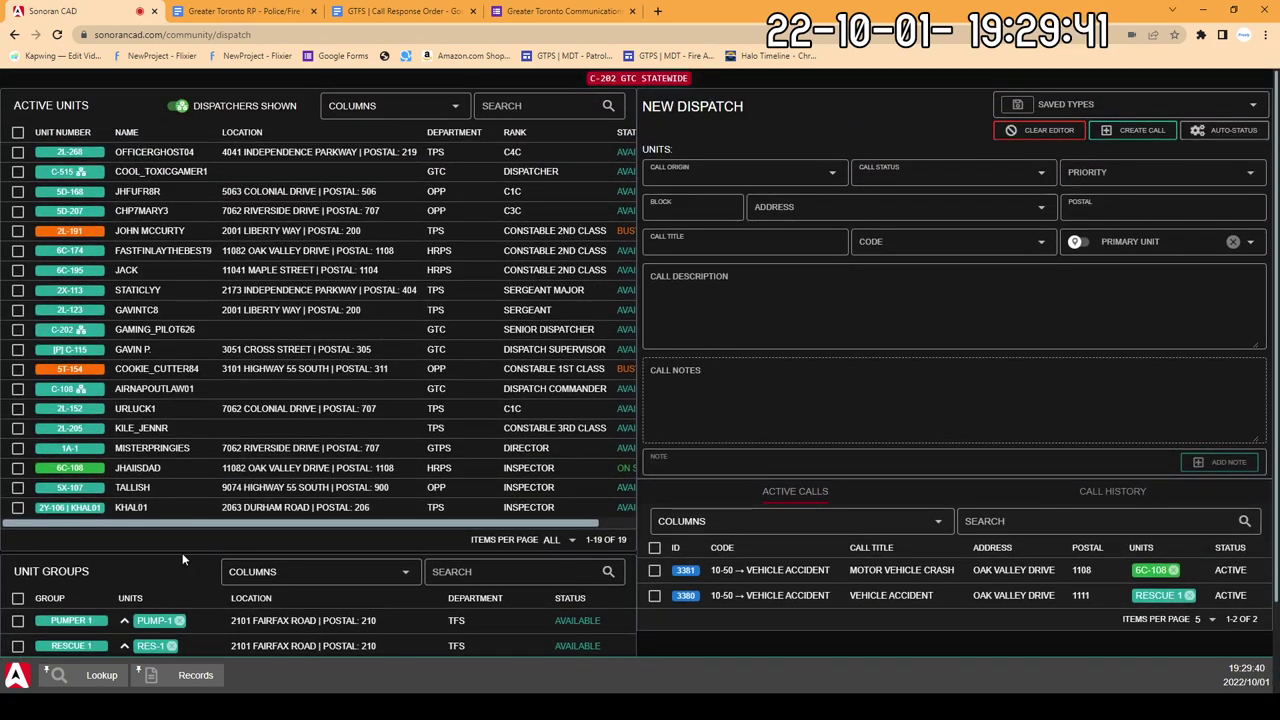
scroll(150, 532, "down", 2)
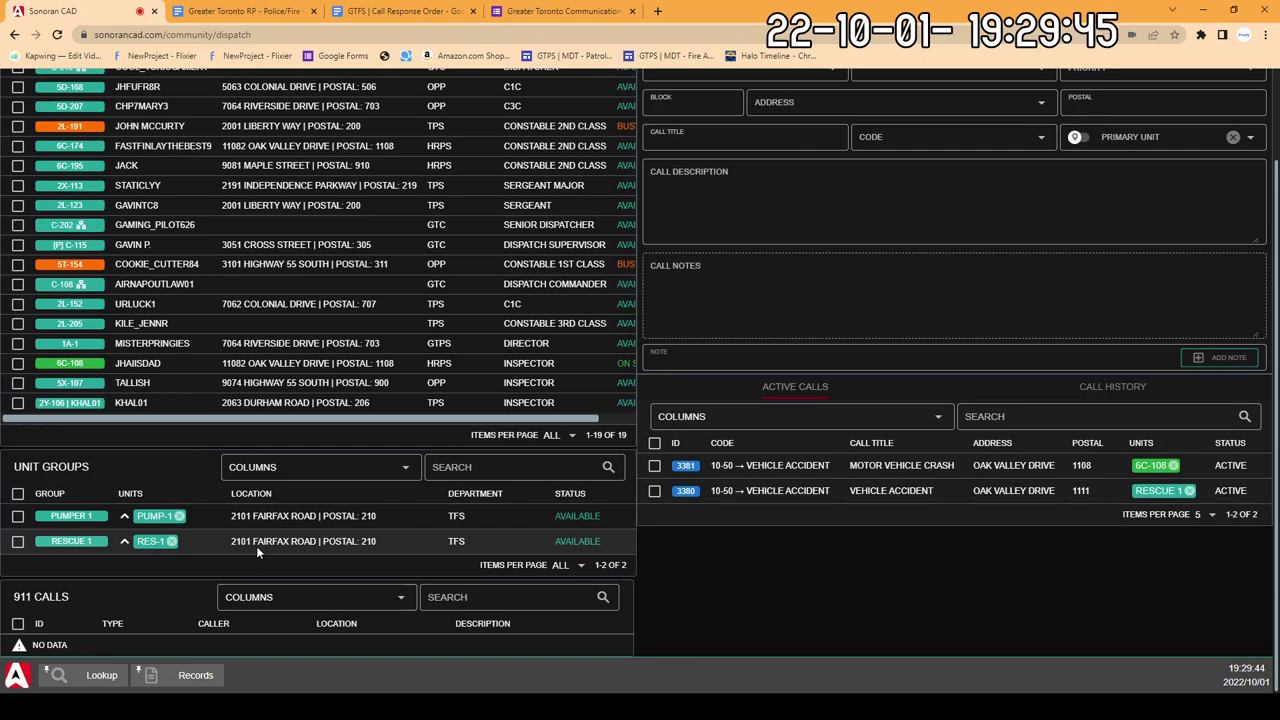
scroll(256, 546, "up", 2)
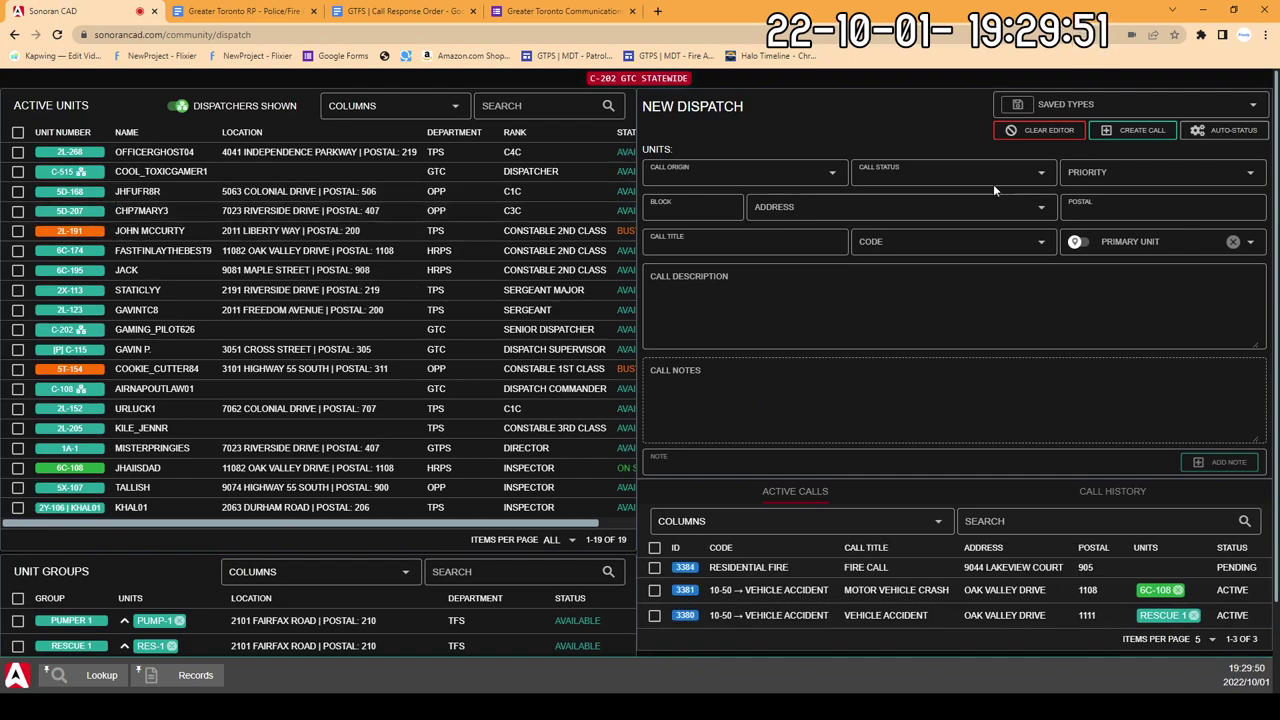
left_click(1145, 93)
left_click(905, 113)
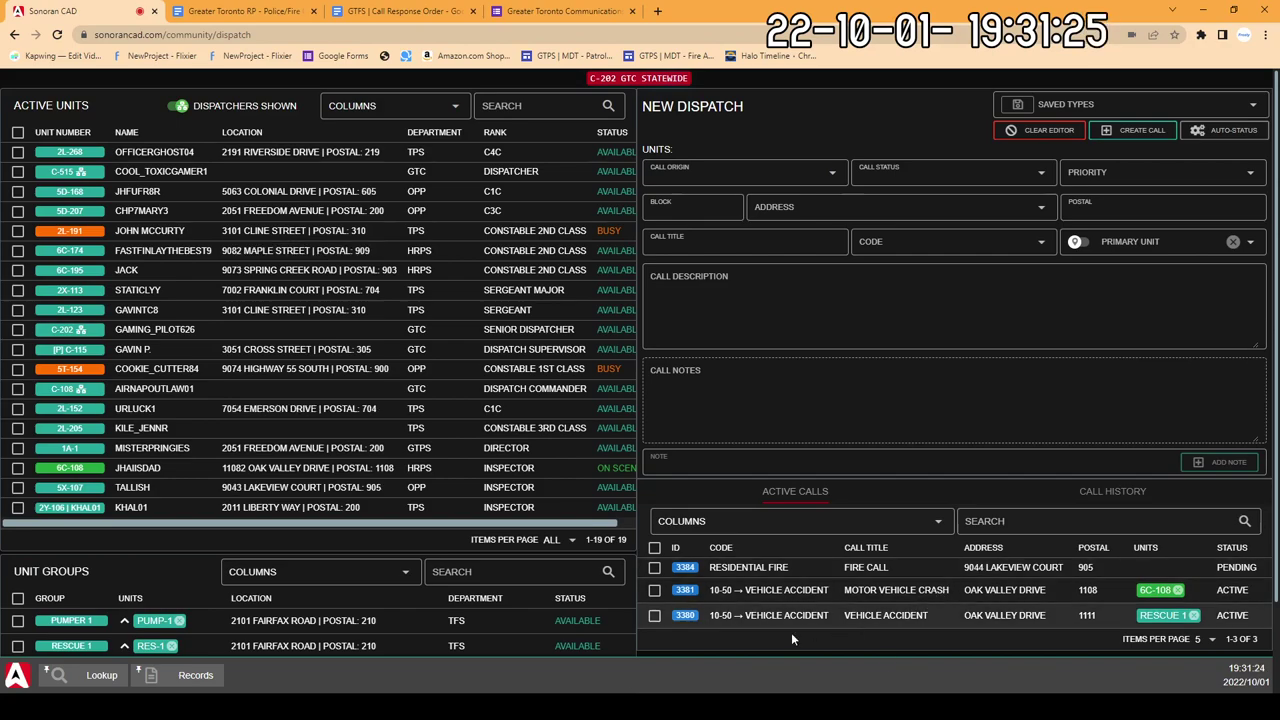
scroll(436, 615, "down", 2)
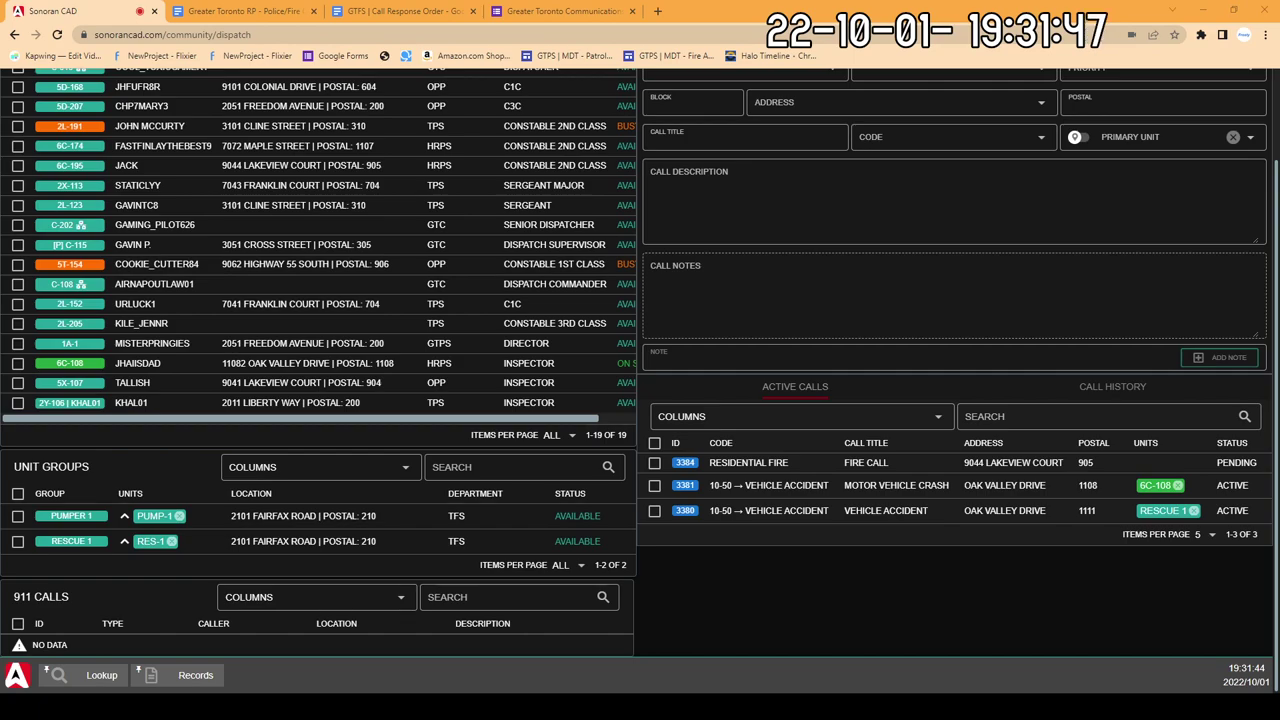
scroll(277, 510, "up", 2)
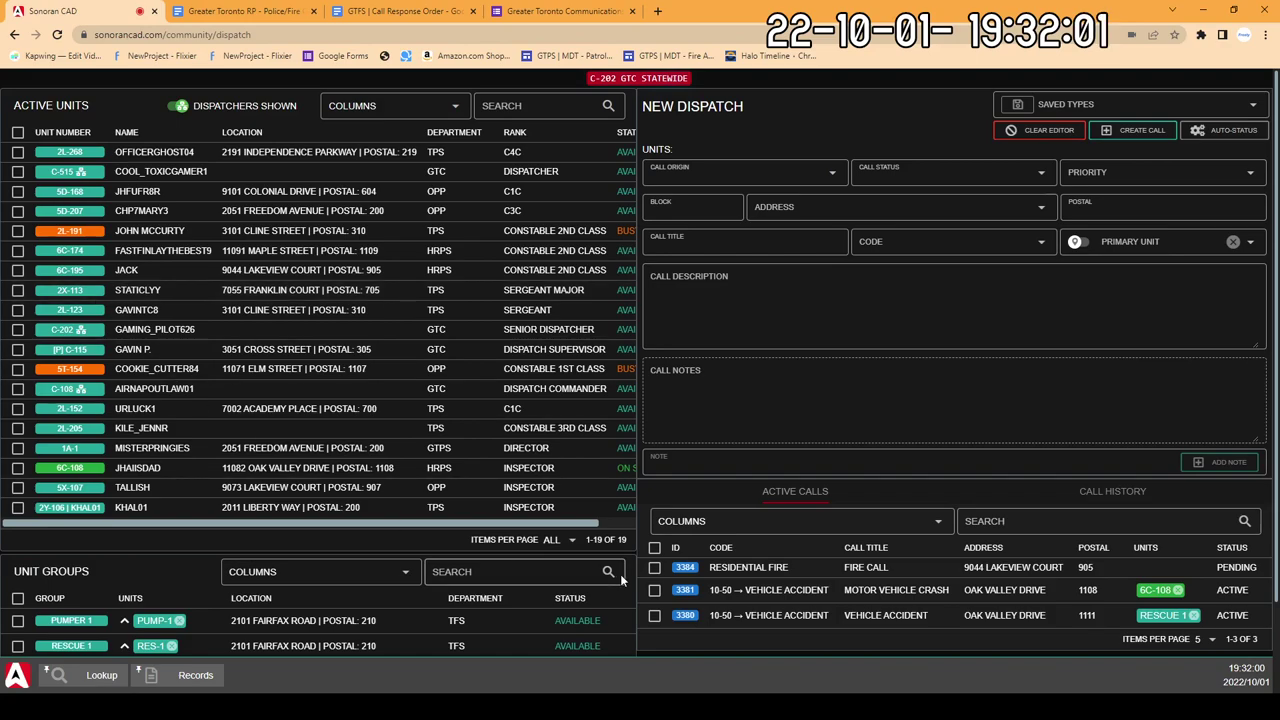
left_click(1138, 130)
left_click(872, 208)
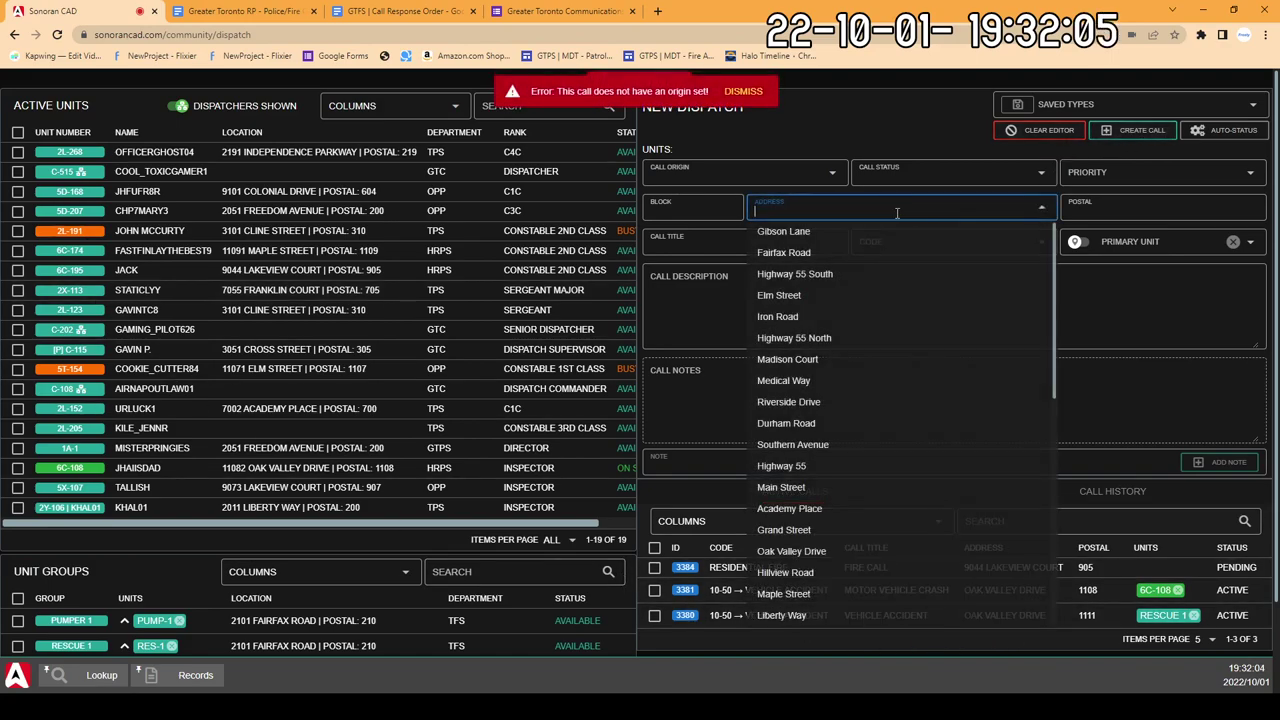
left_click(937, 210)
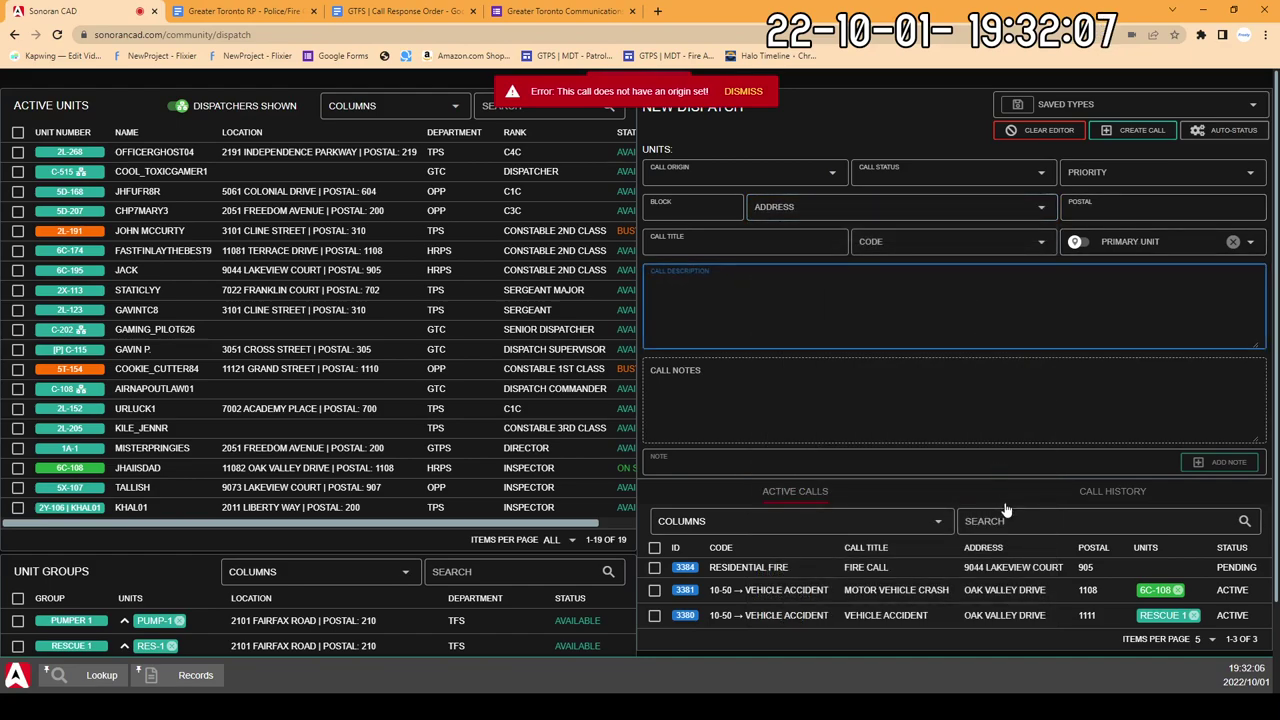
type("=")
left_click(978, 395)
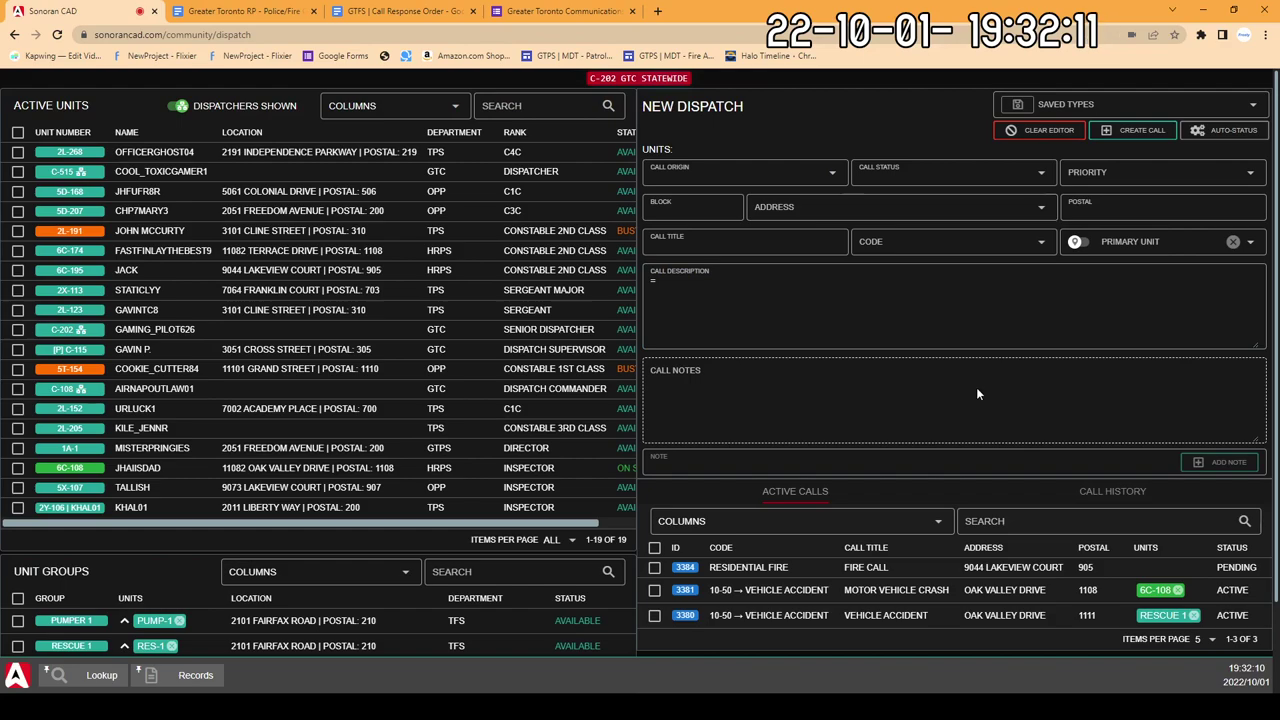
left_click(1044, 130)
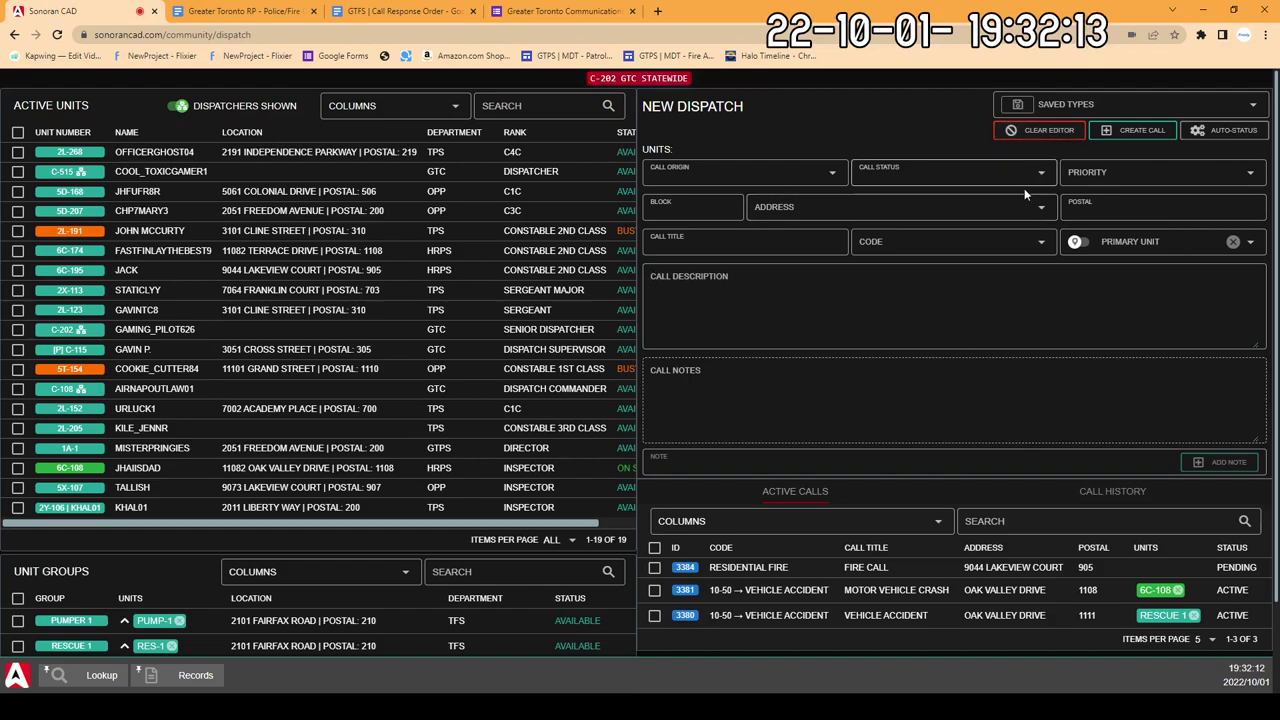
left_click(726, 175)
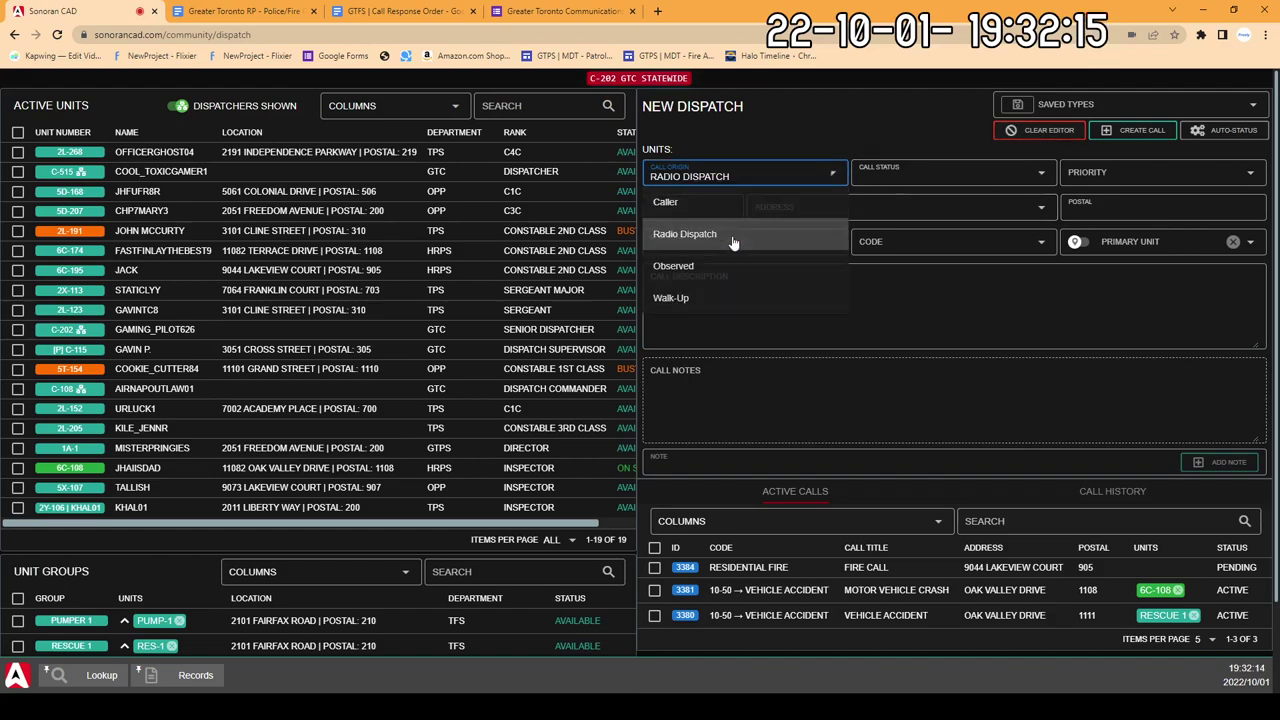
left_click(733, 233)
left_click(910, 175)
left_click(880, 231)
left_click(1110, 173)
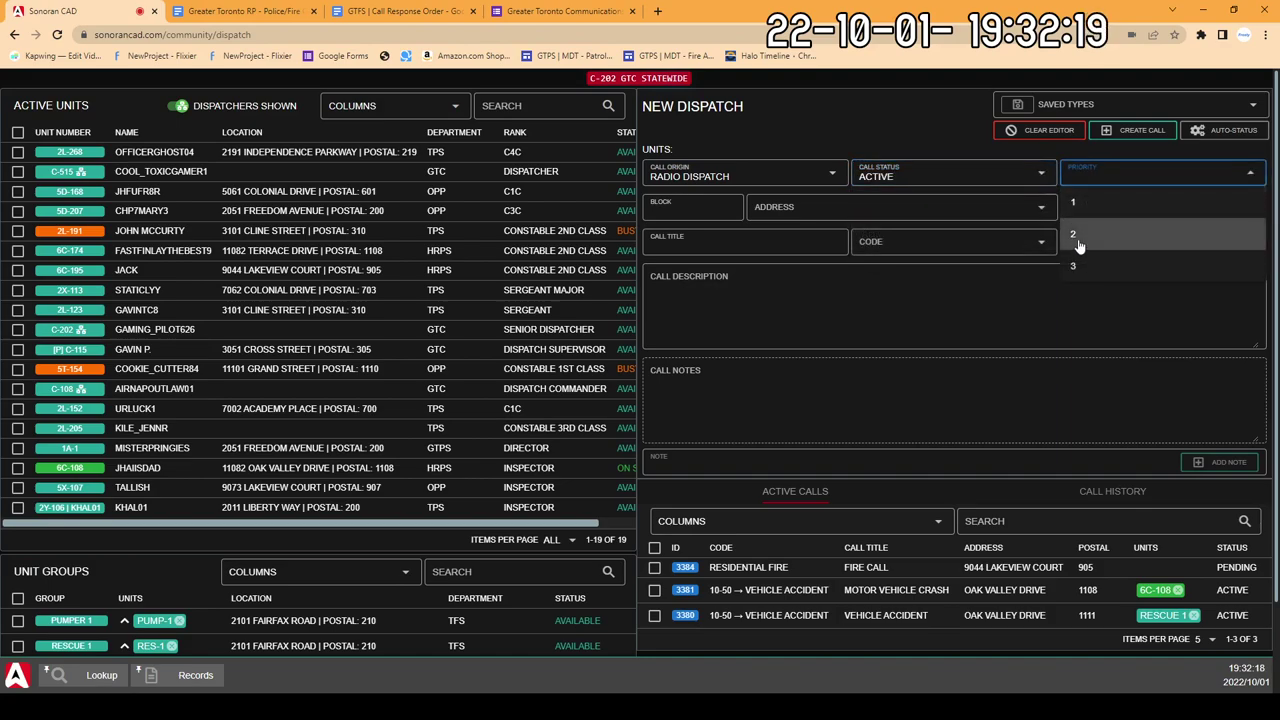
left_click(1074, 203)
left_click(801, 208)
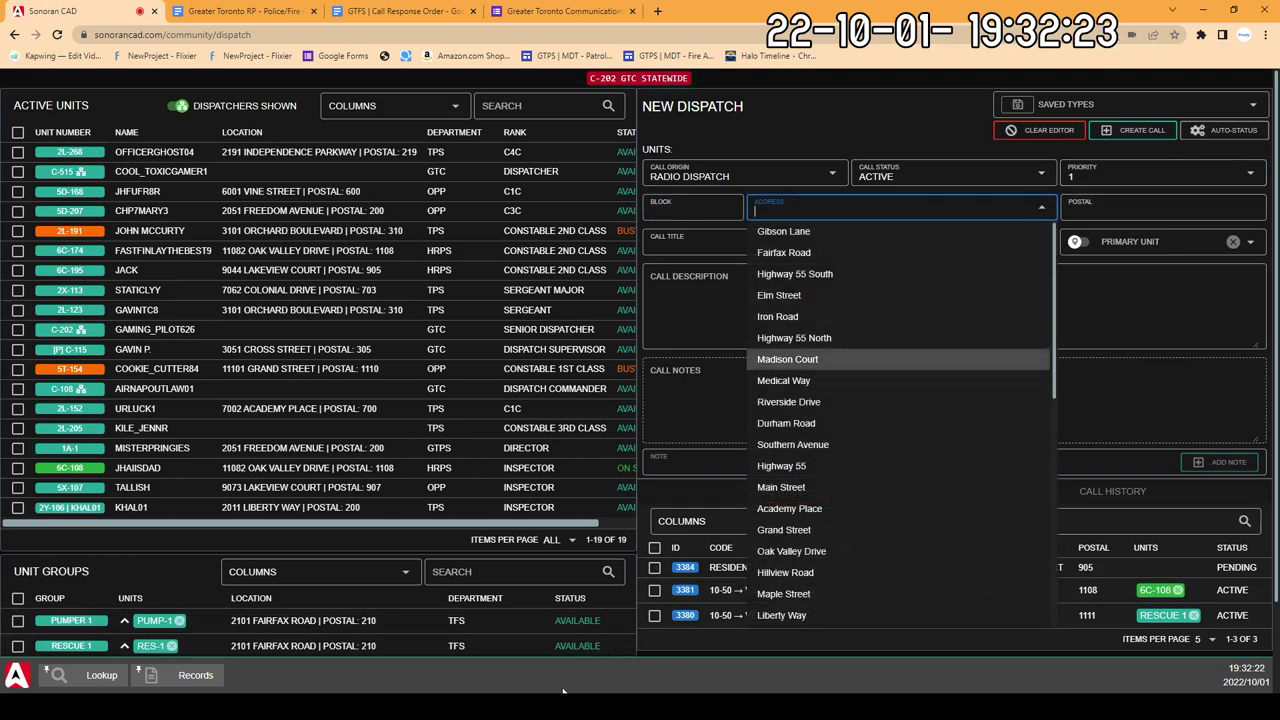
key("Escape")
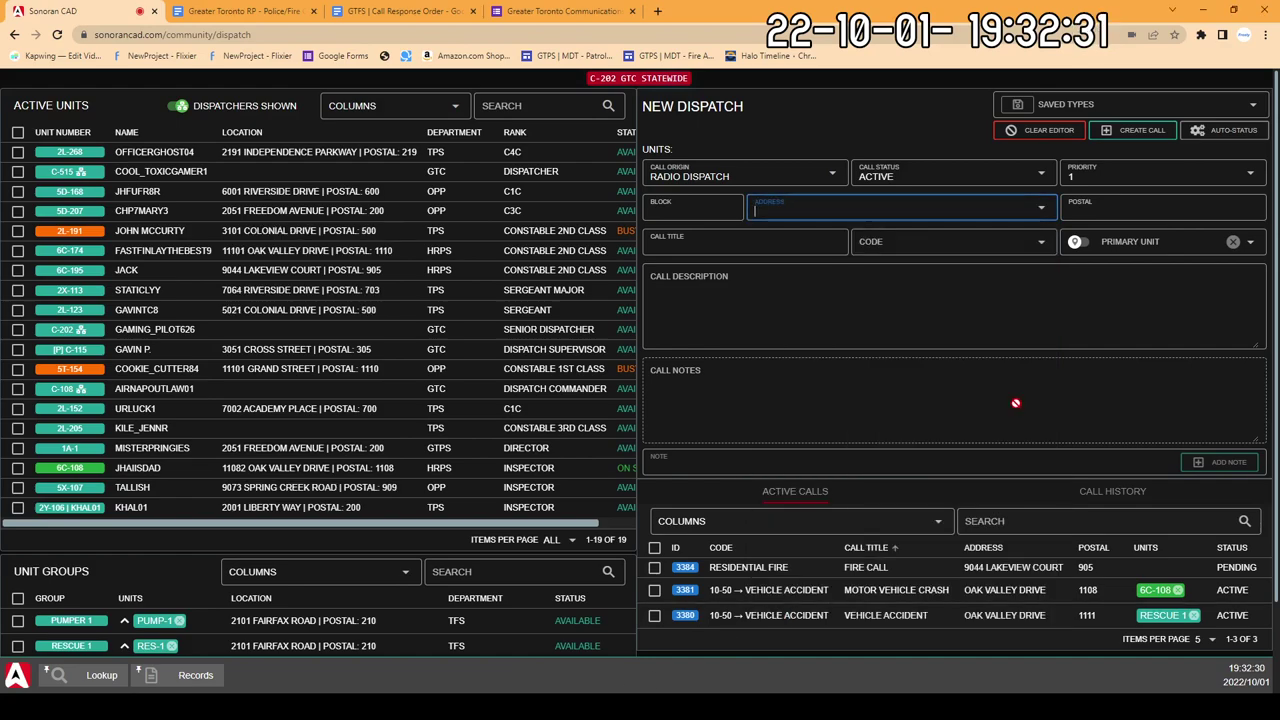
left_click(1040, 130)
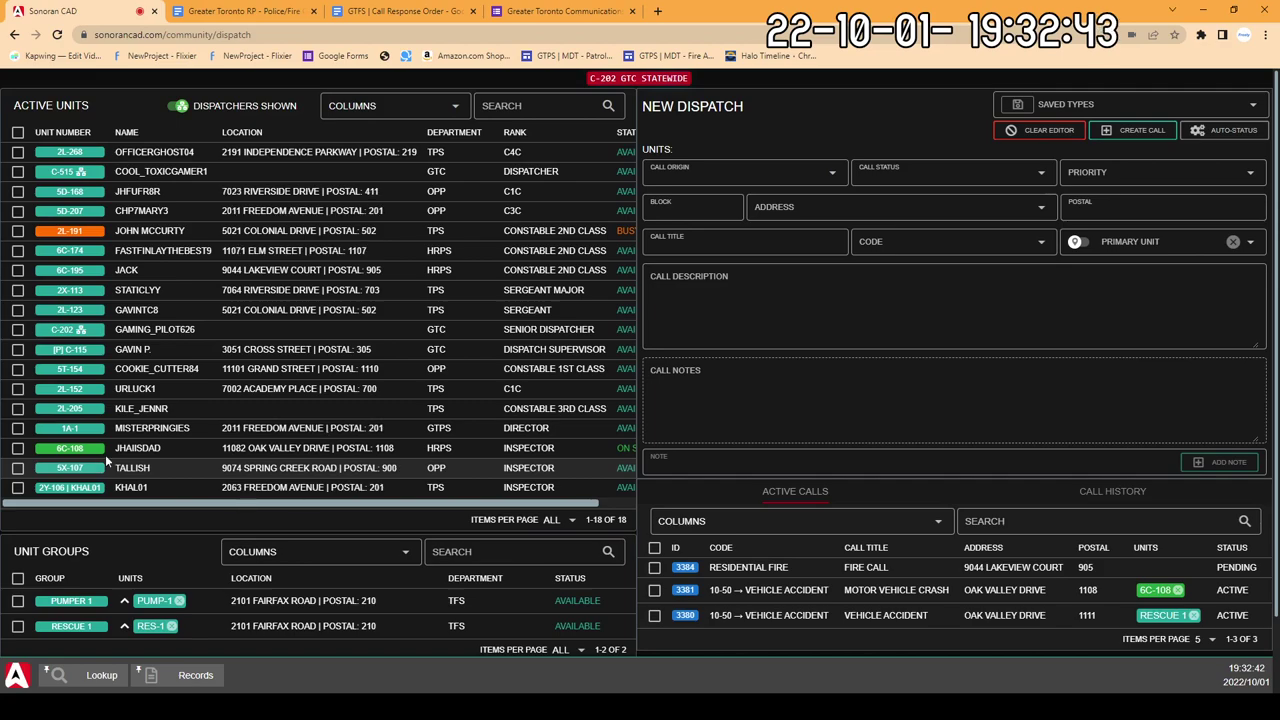
left_click(402, 11)
left_click(305, 6)
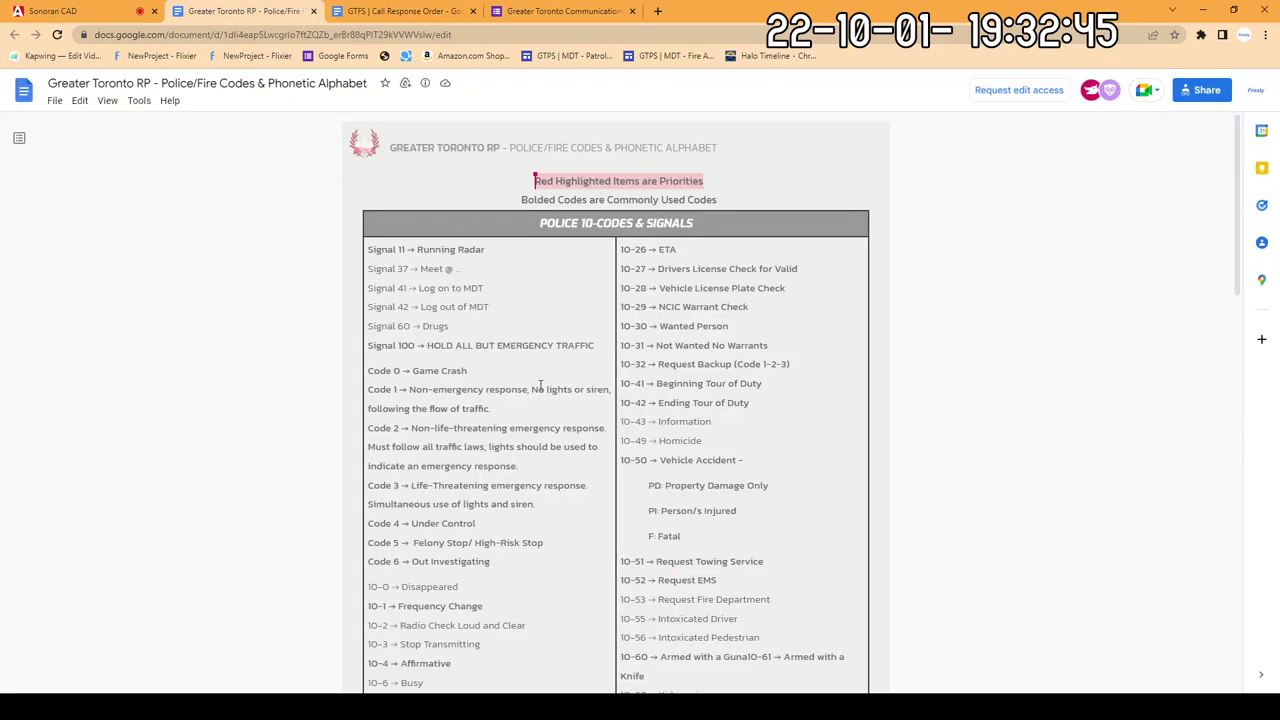
scroll(537, 390, "down", 5)
scroll(549, 441, "up", 1)
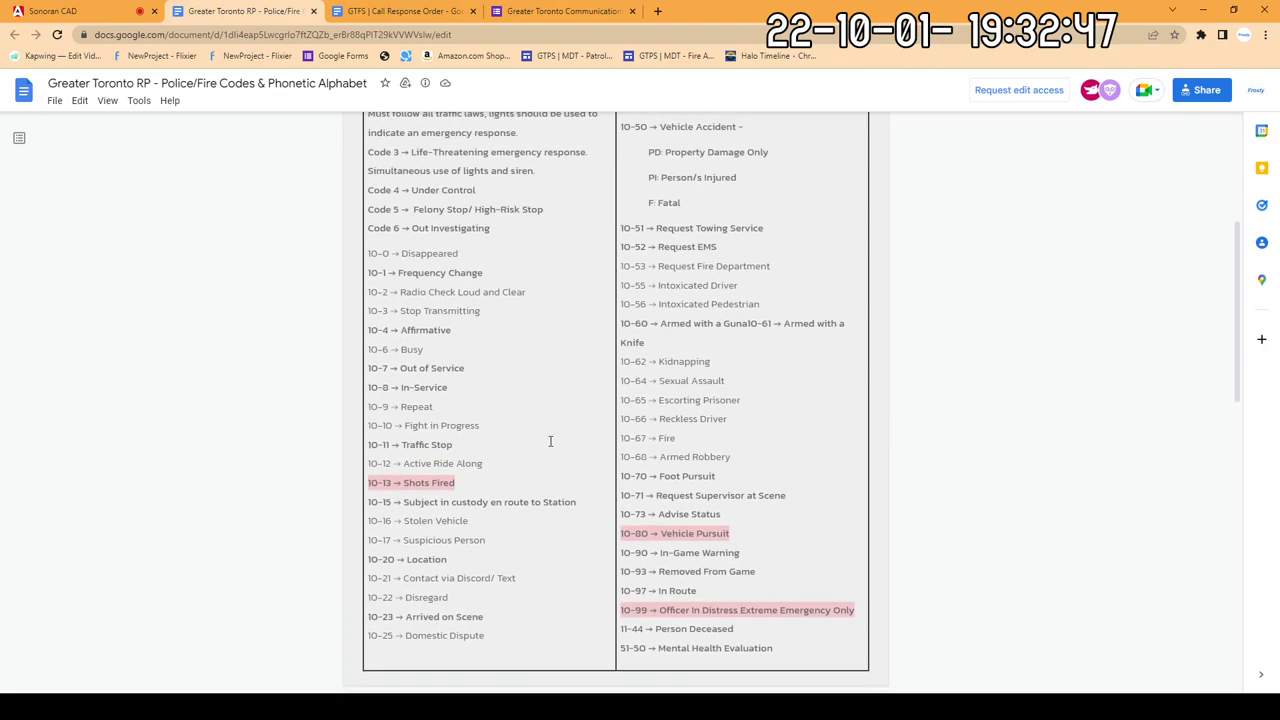
scroll(550, 441, "up", 2)
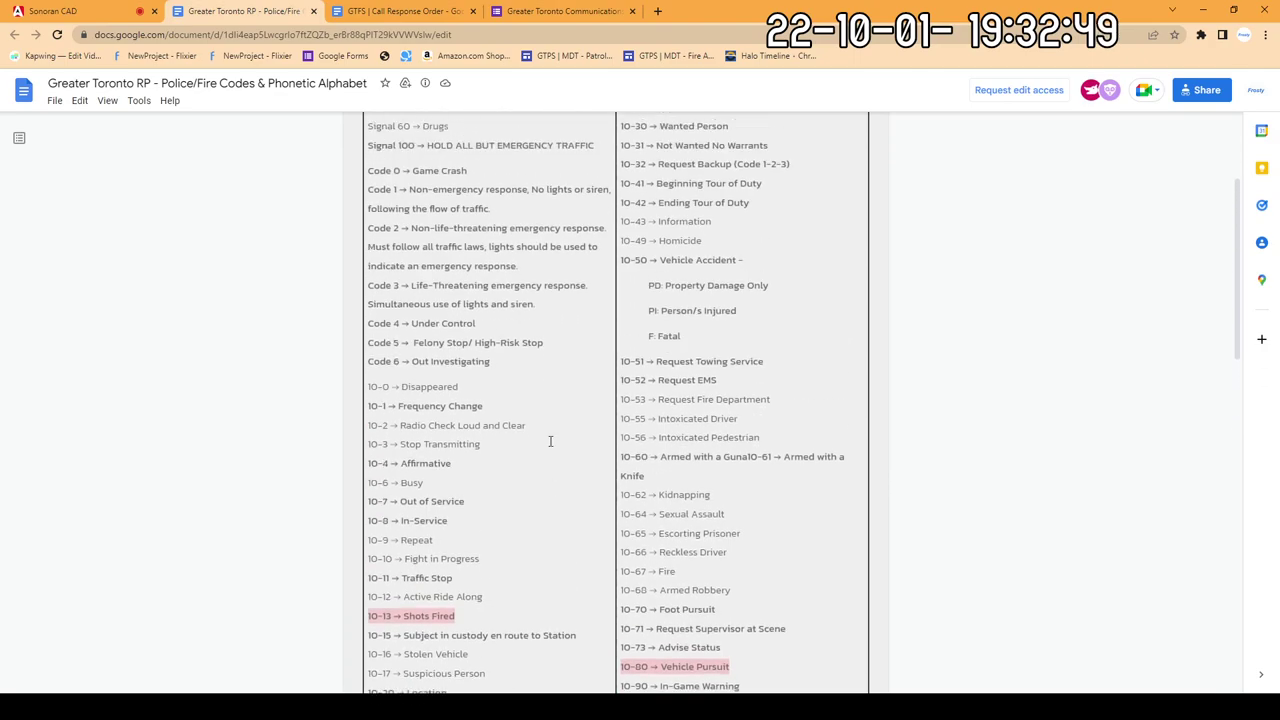
left_click(55, 11)
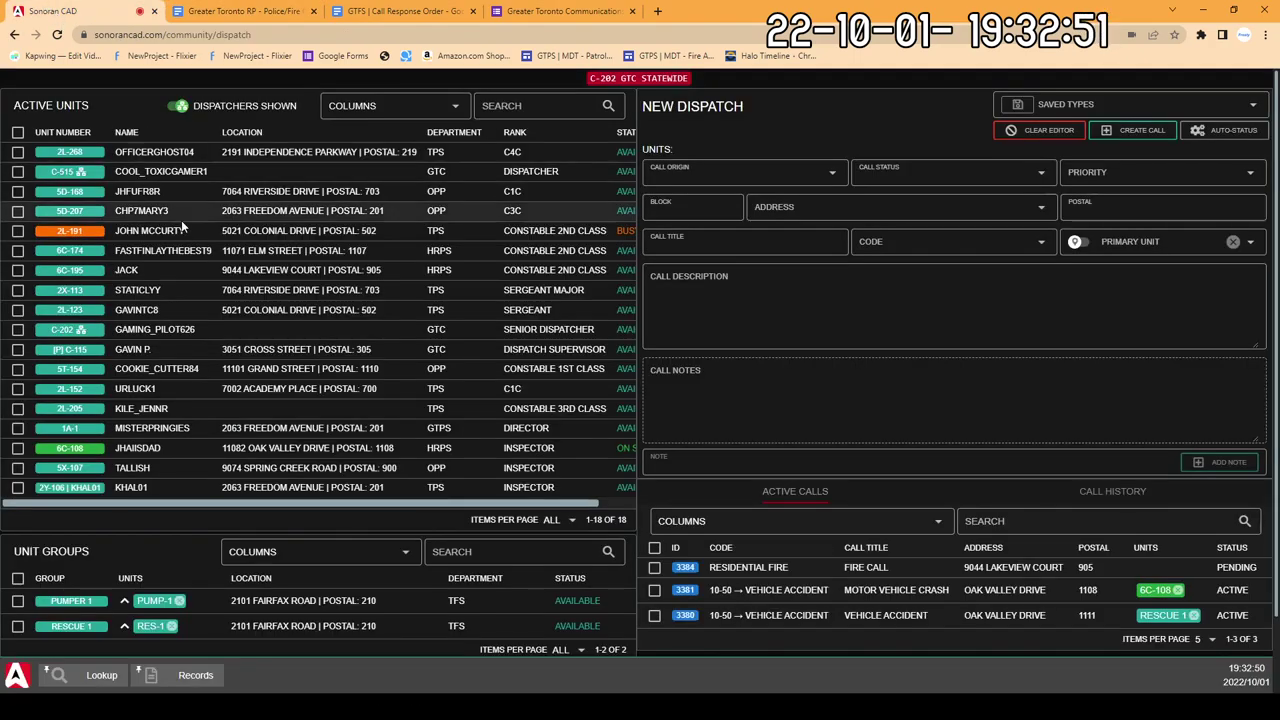
left_click(230, 11)
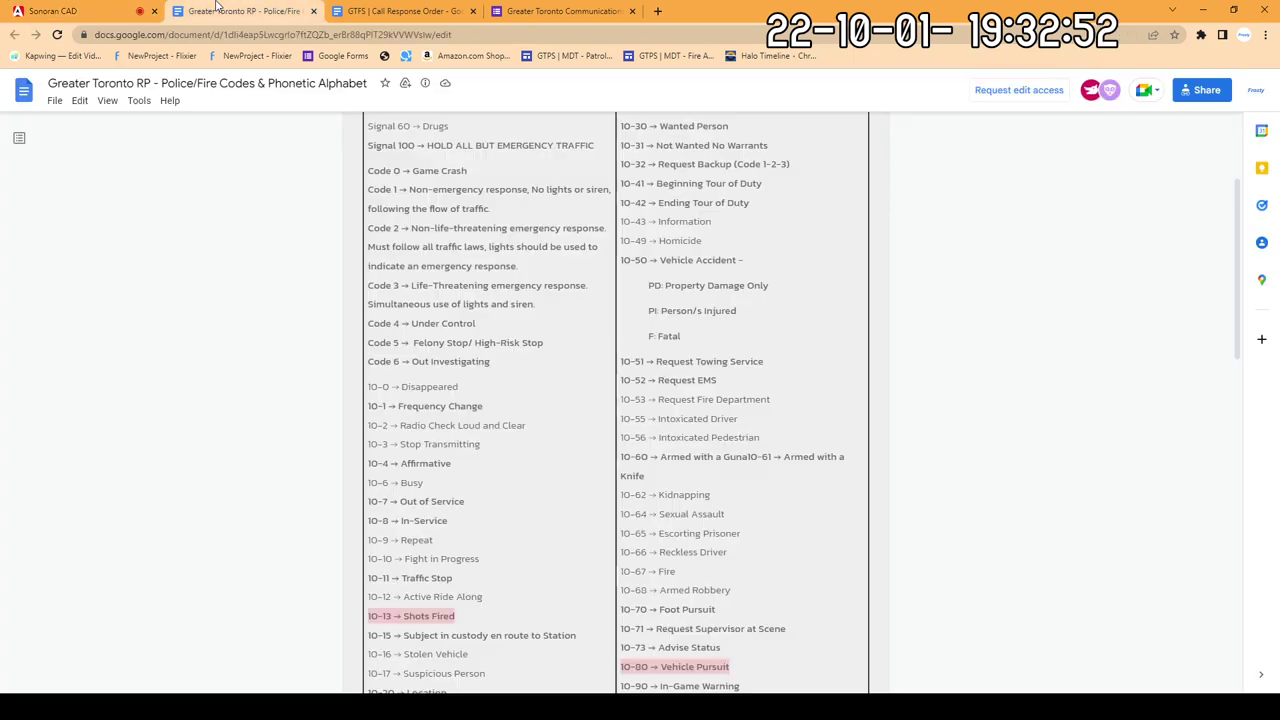
left_click(86, 9)
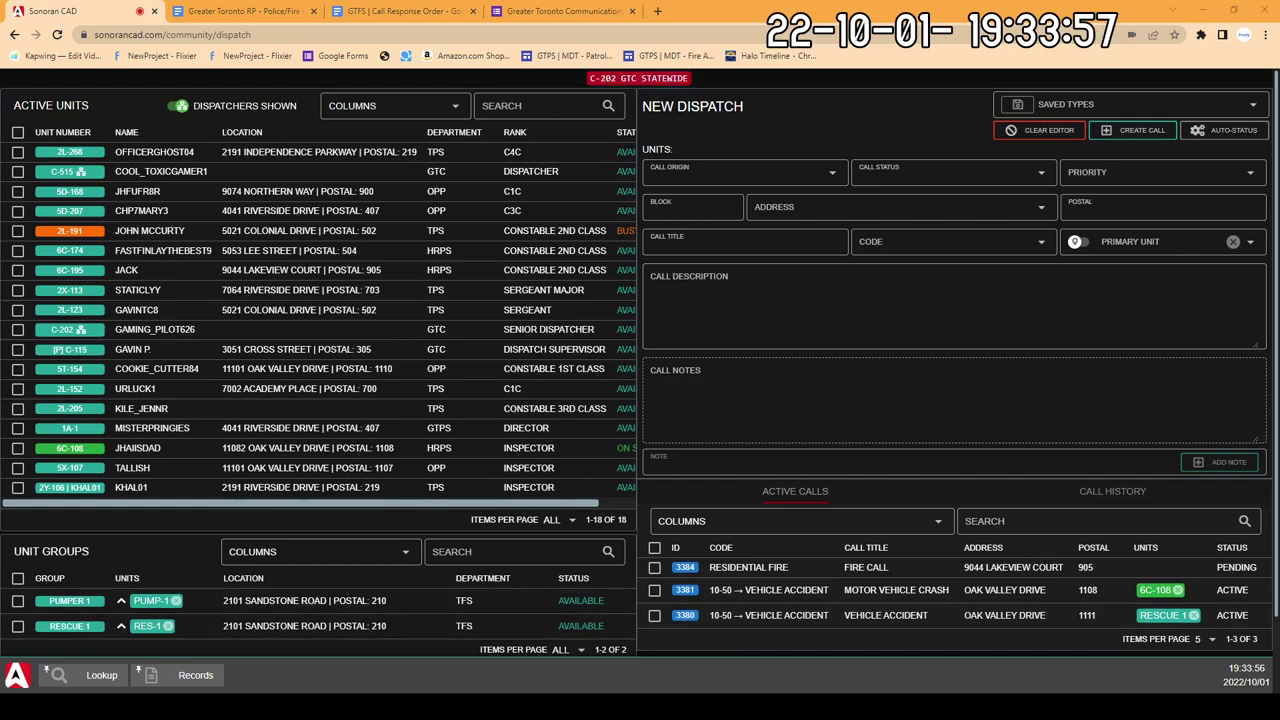
Step: Enter postal code 700 in the New Dispatch form, leaving Call Origin unset
left_click(724, 173)
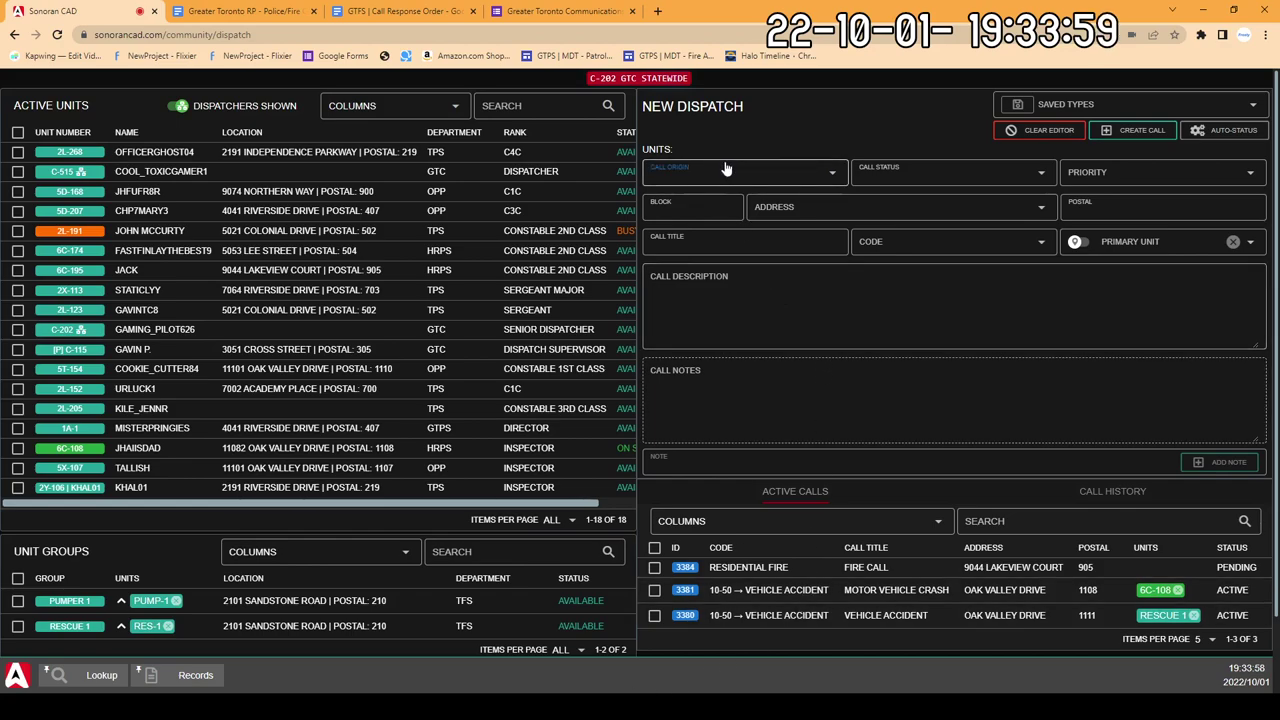
left_click(1084, 226)
left_click(989, 279)
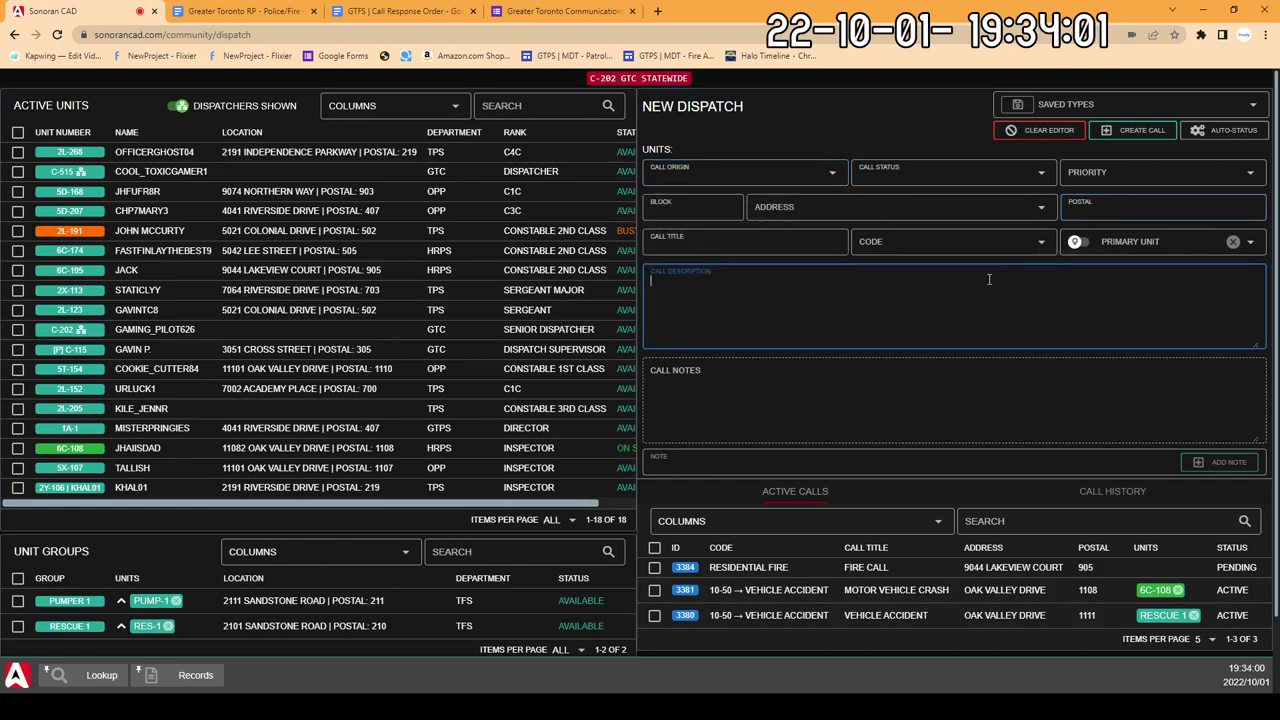
left_click(854, 257)
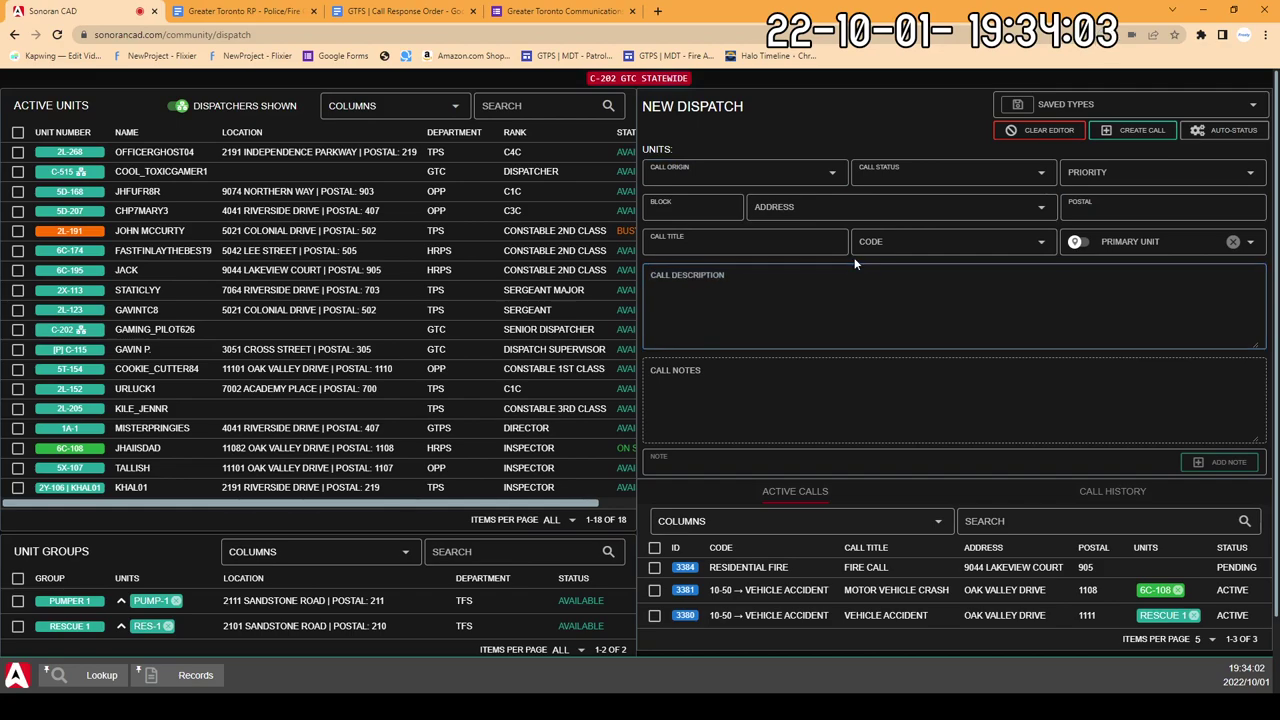
left_click(1108, 214)
type("700")
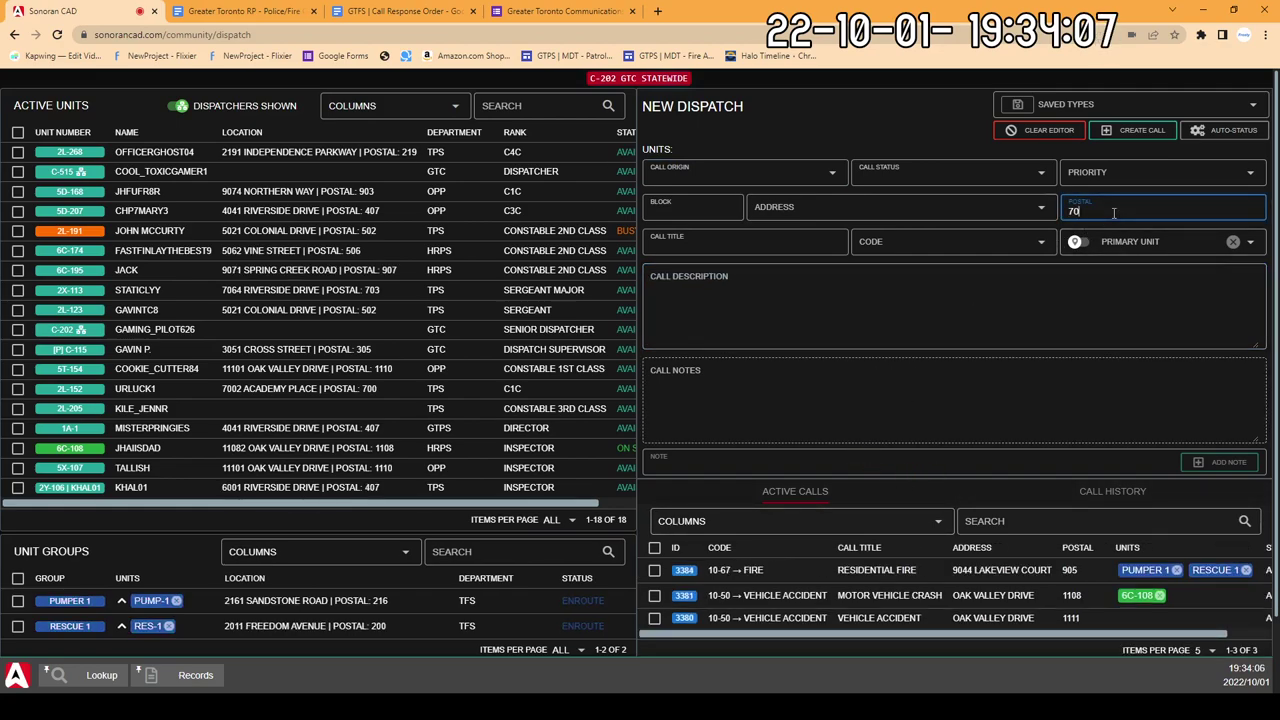
Step: Type a test string of 9s in Call Description, then delete it
left_click(894, 300)
type("999")
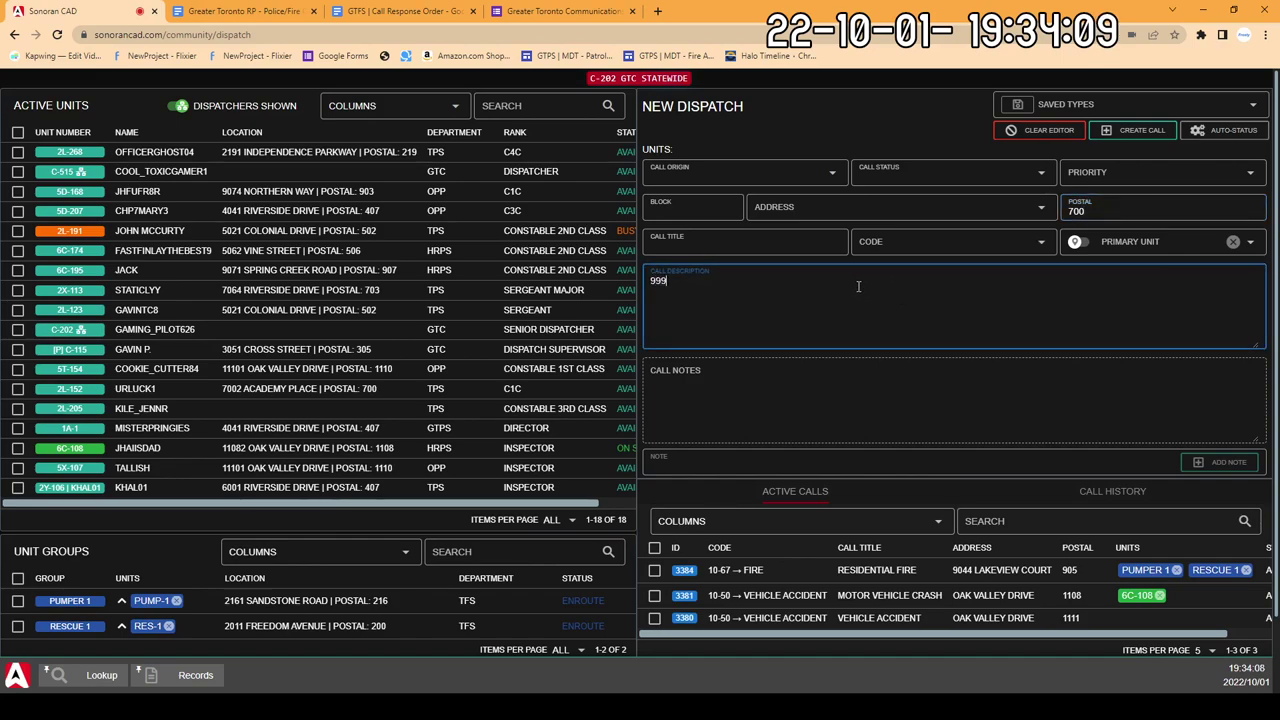
type("99999999999999999")
left_click_drag(817, 283, 643, 272)
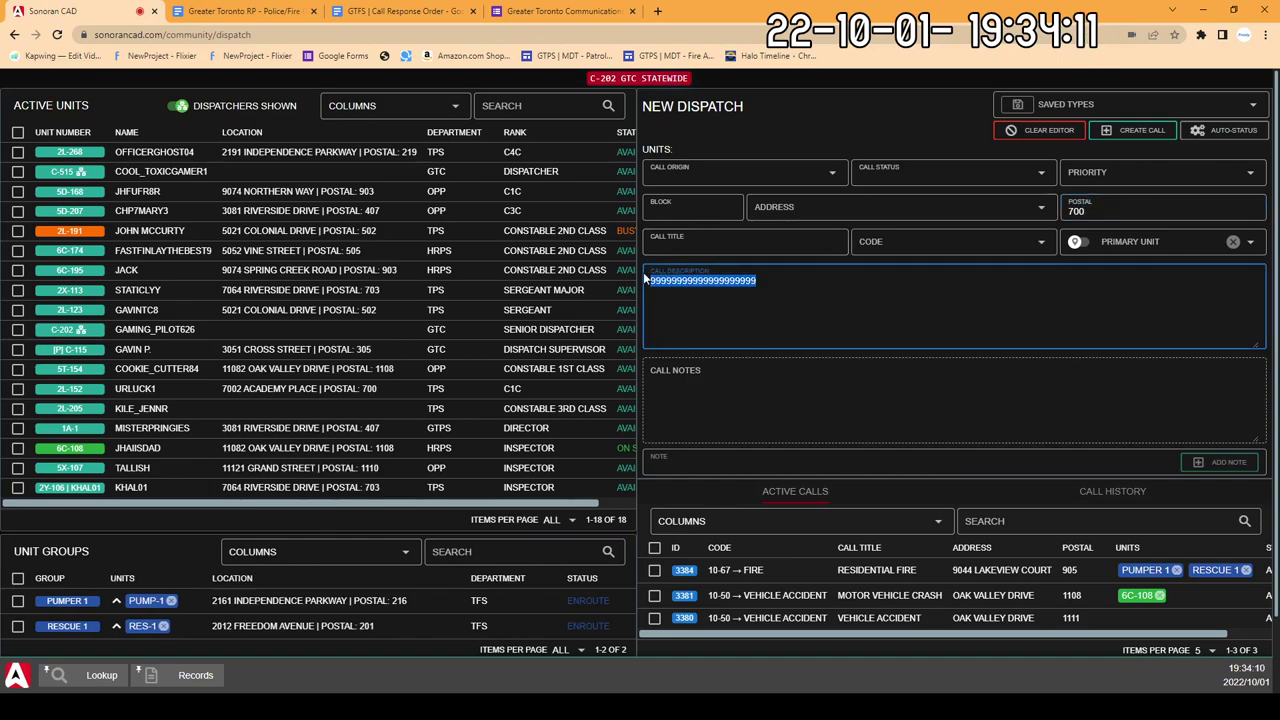
key("BackSpace")
Step: Leave the street address empty and clear the test '99' text from the description
left_click(857, 208)
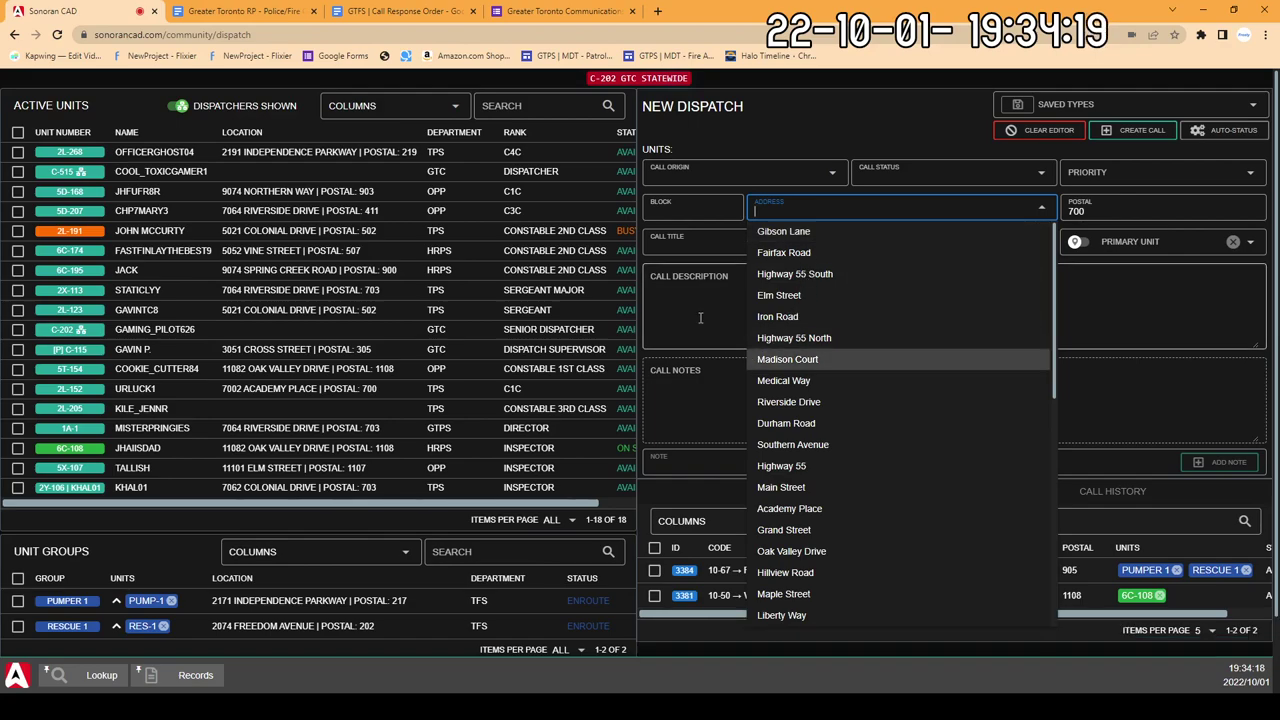
left_click(791, 303)
type("99")
left_click(814, 206)
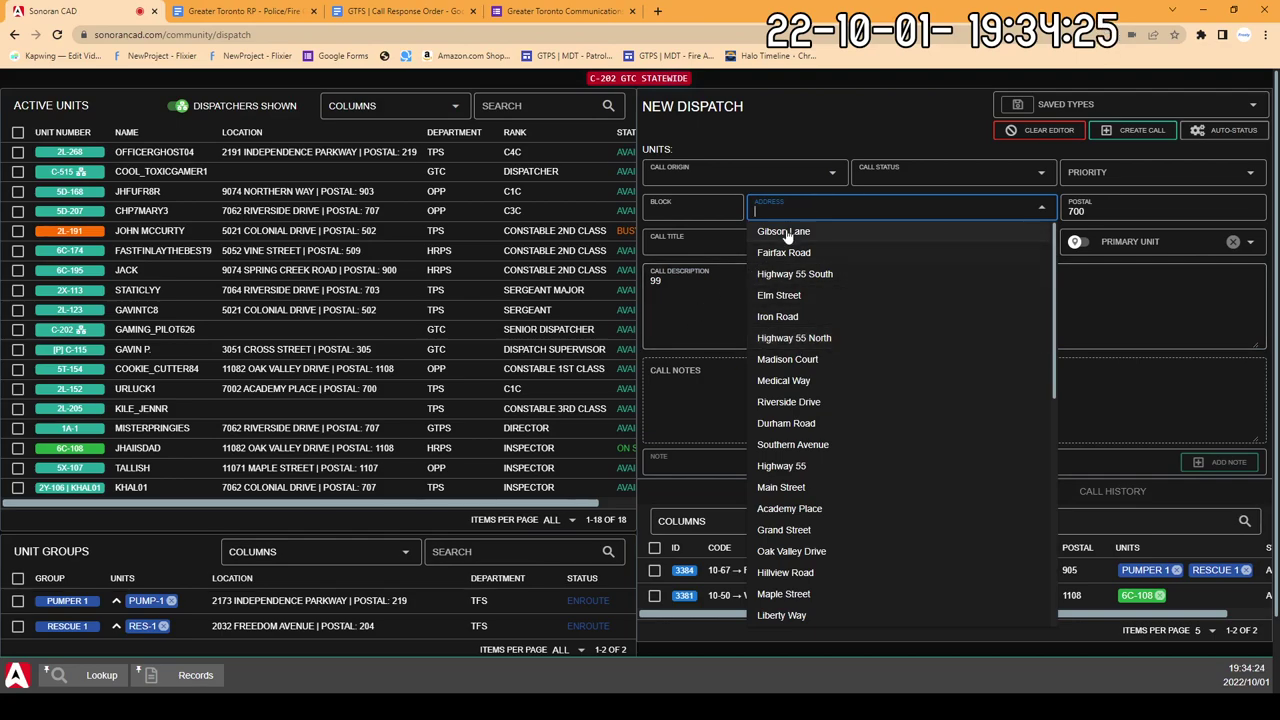
left_click(702, 293)
type("99")
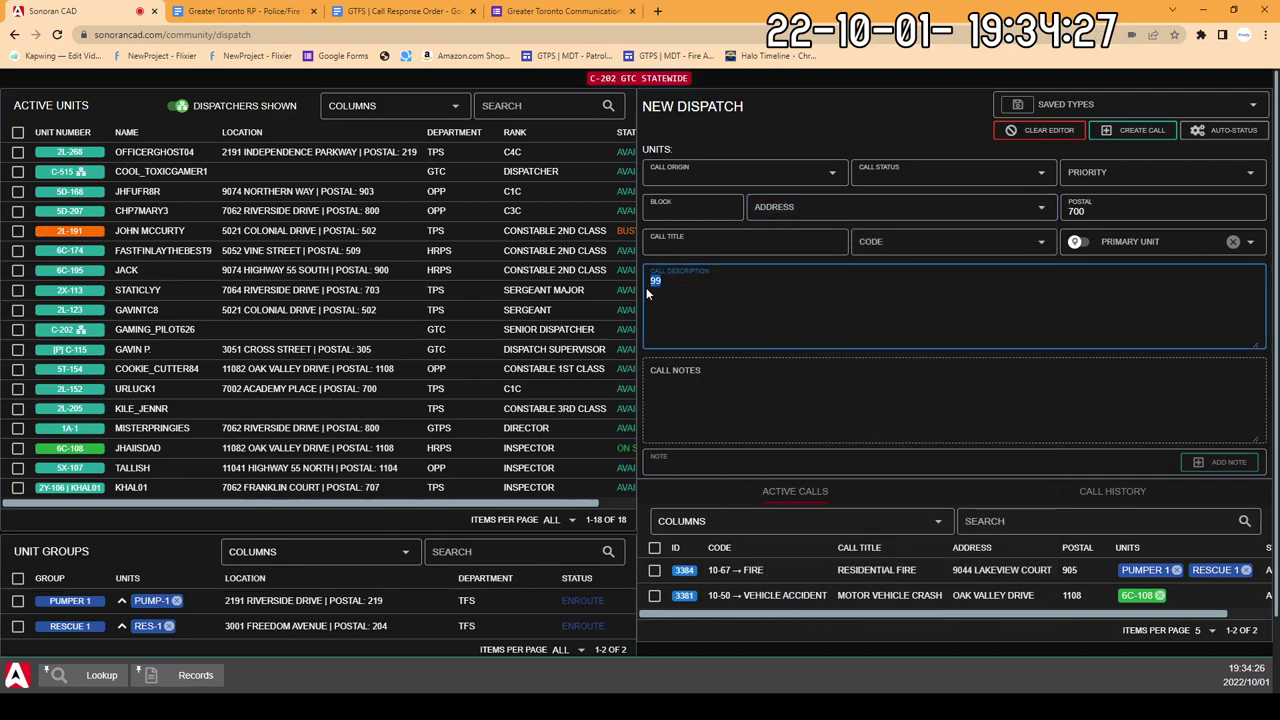
key("BackSpace")
key("BackSpace")
Step: Set Call Origin to Radio Dispatch, Call Status to Active and Priority to 2
left_click(716, 178)
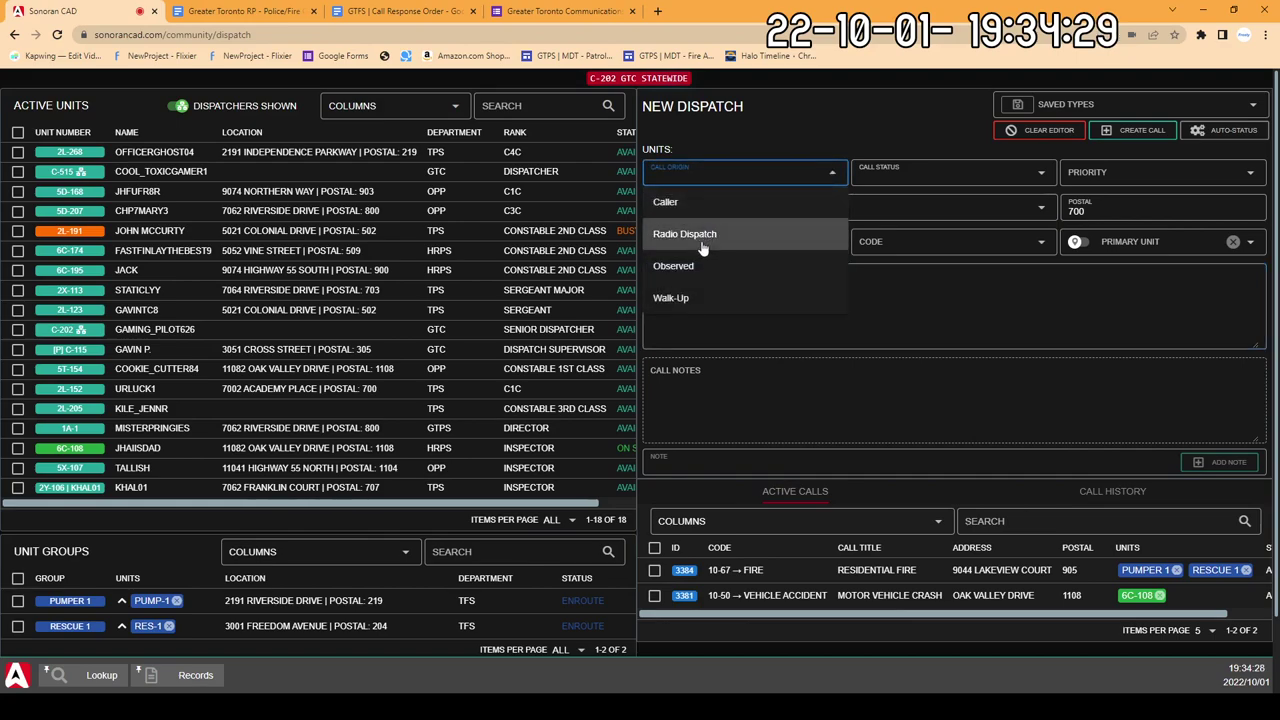
left_click(737, 234)
left_click(900, 176)
left_click(934, 228)
left_click(1074, 172)
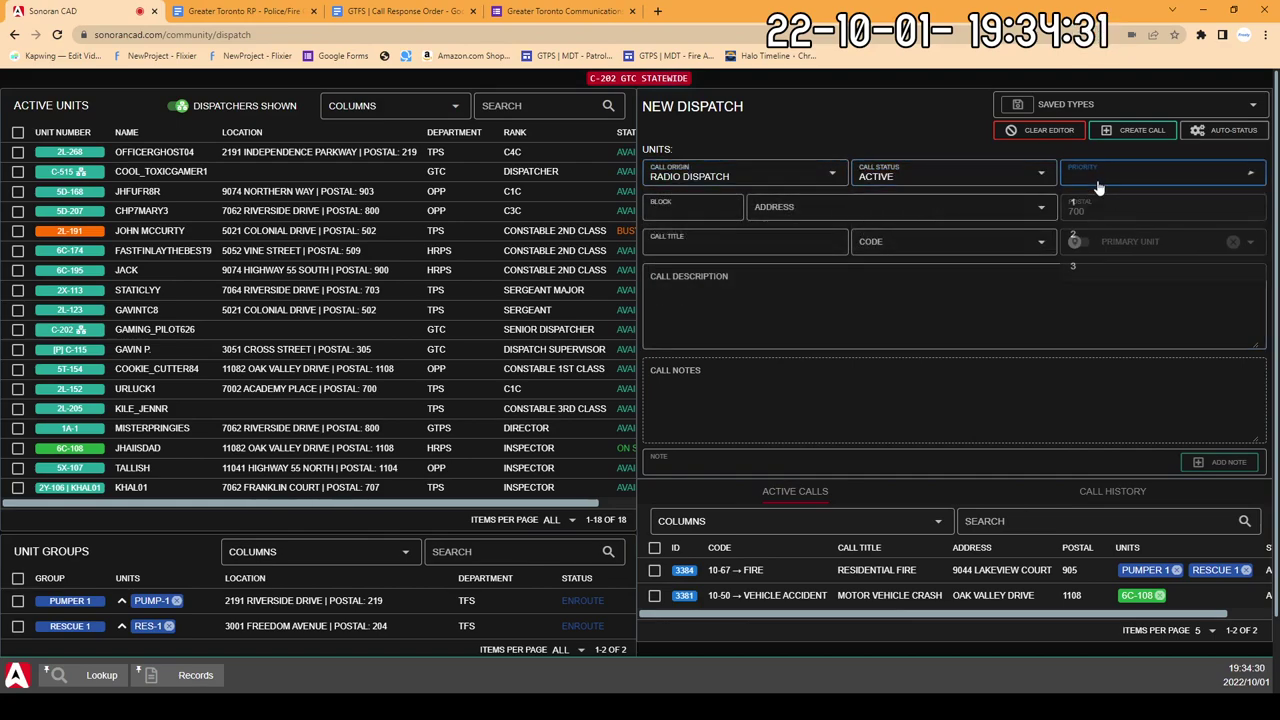
left_click(1074, 234)
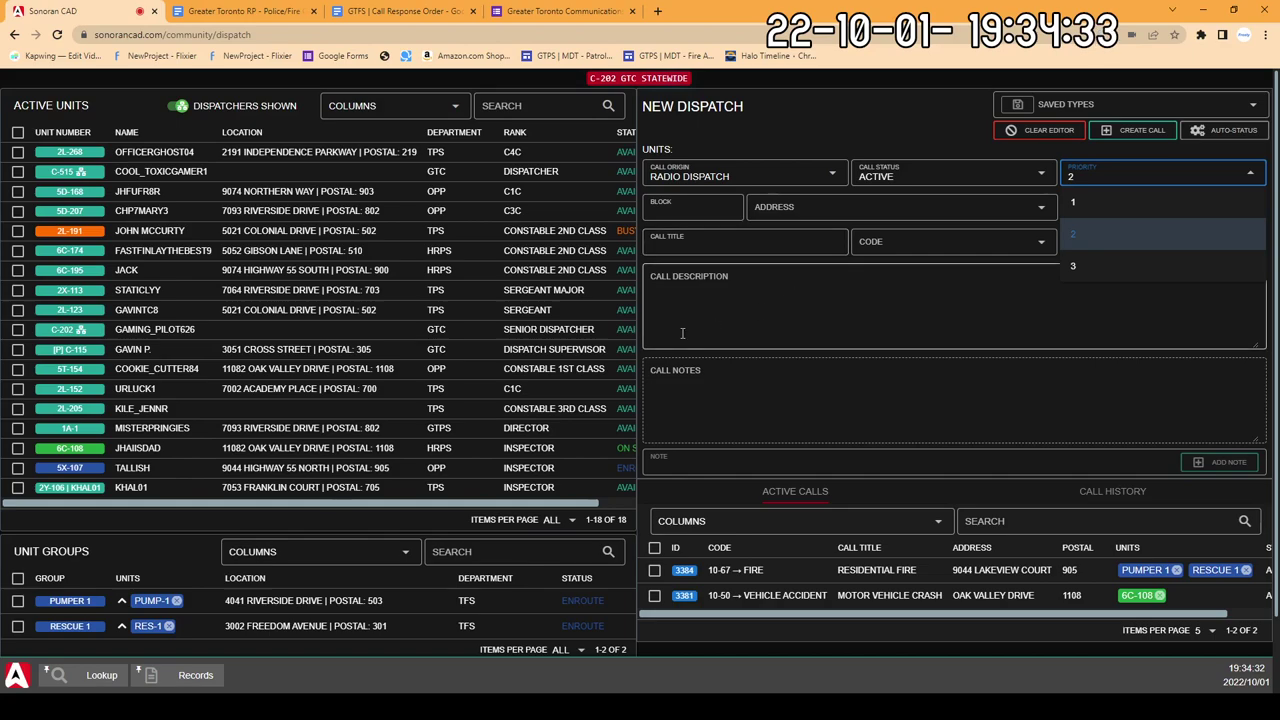
left_click(1108, 236)
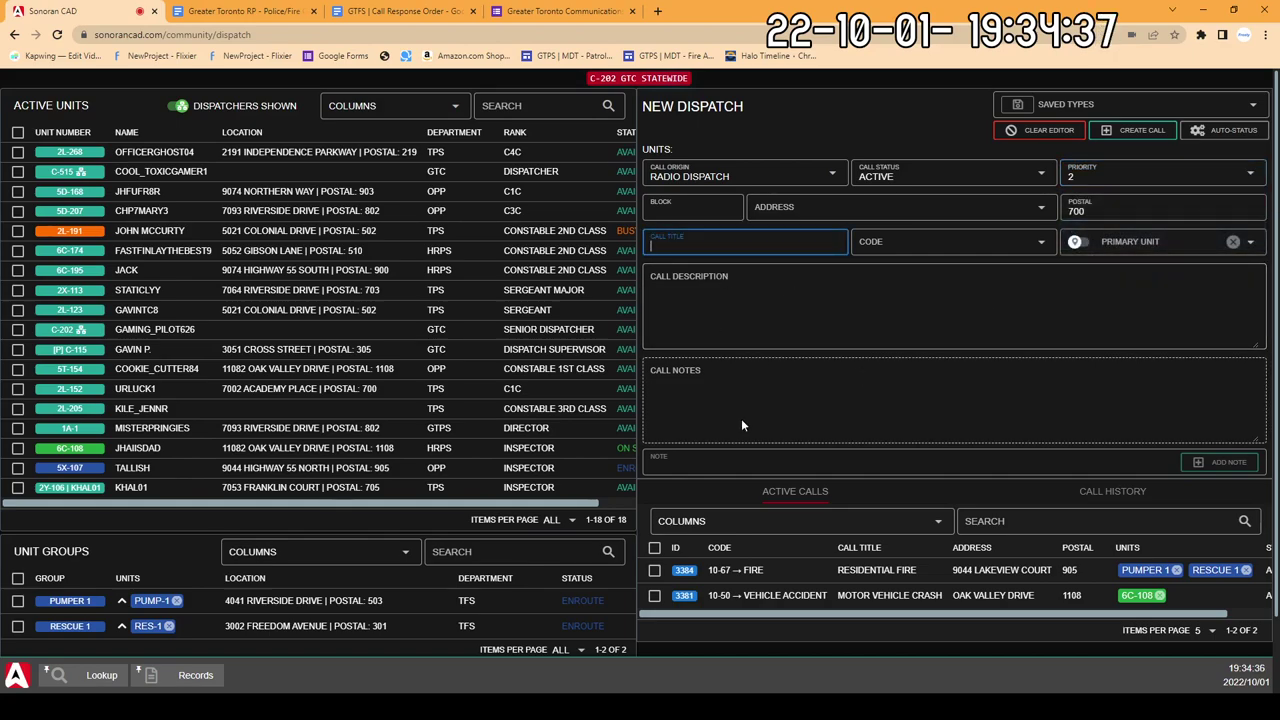
Step: Erase the test digits from Call Description and move on to the Call Title field
left_click(780, 331)
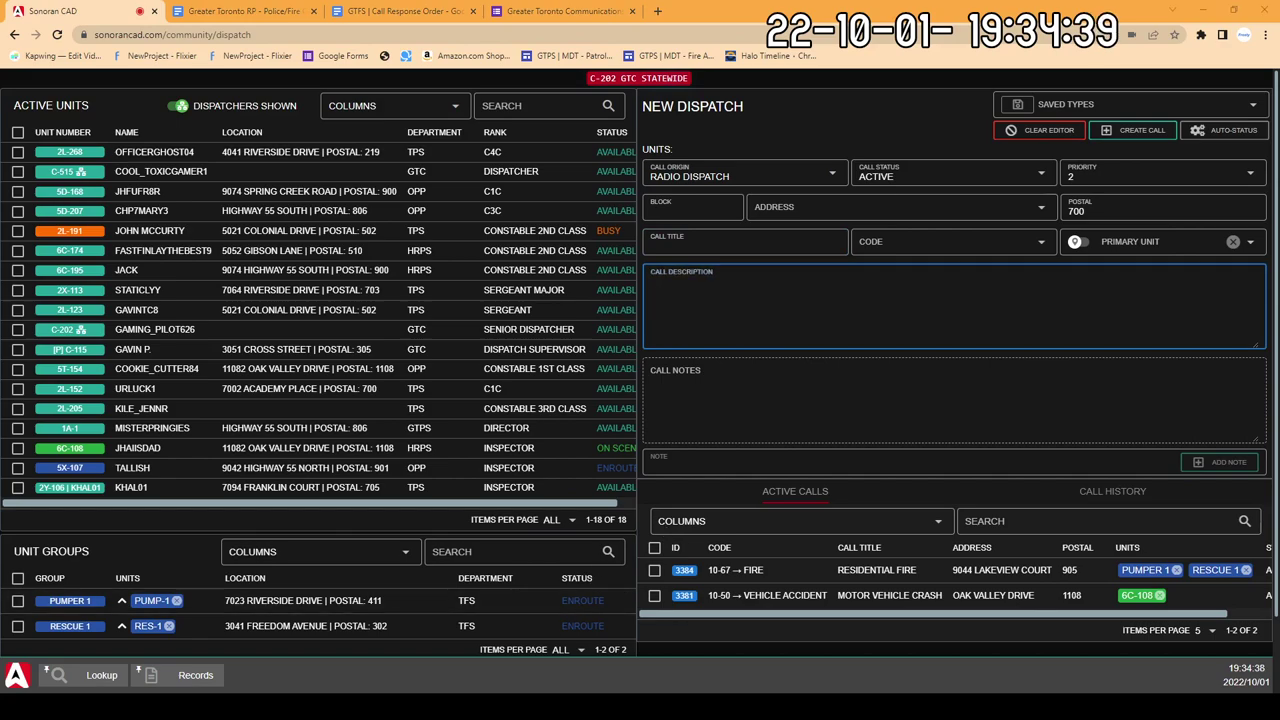
left_click(744, 410)
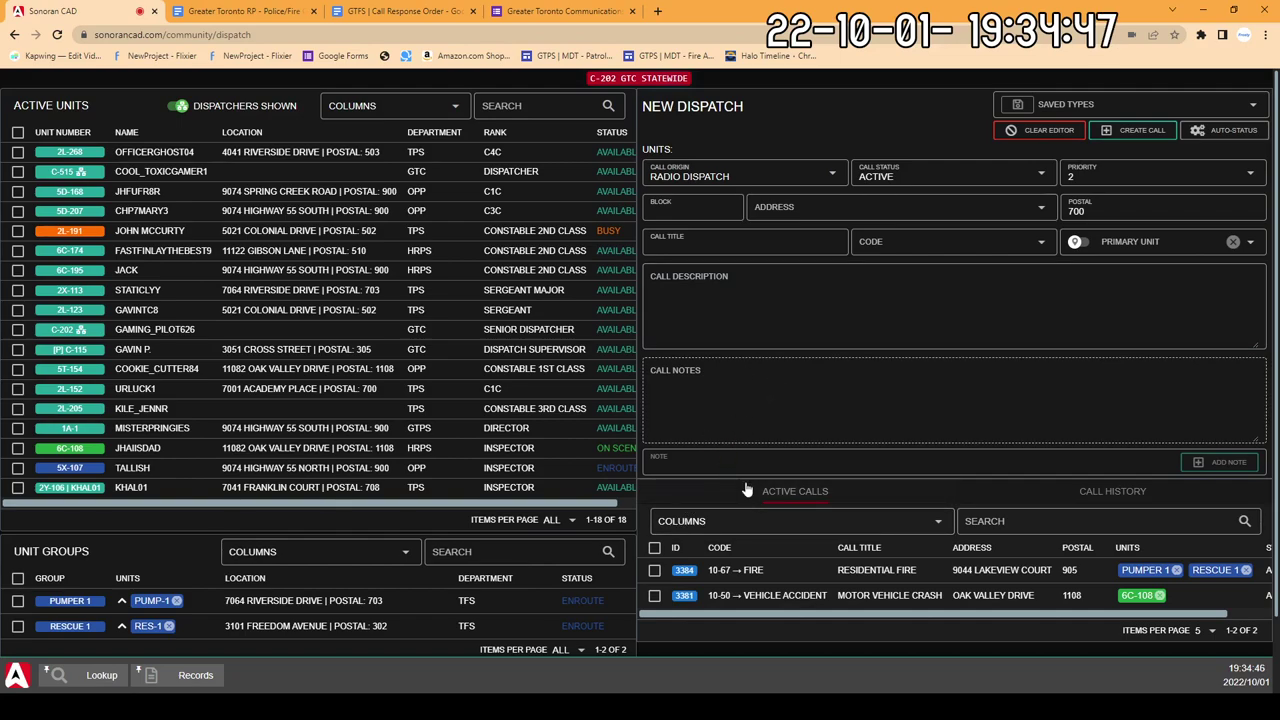
left_click(790, 300)
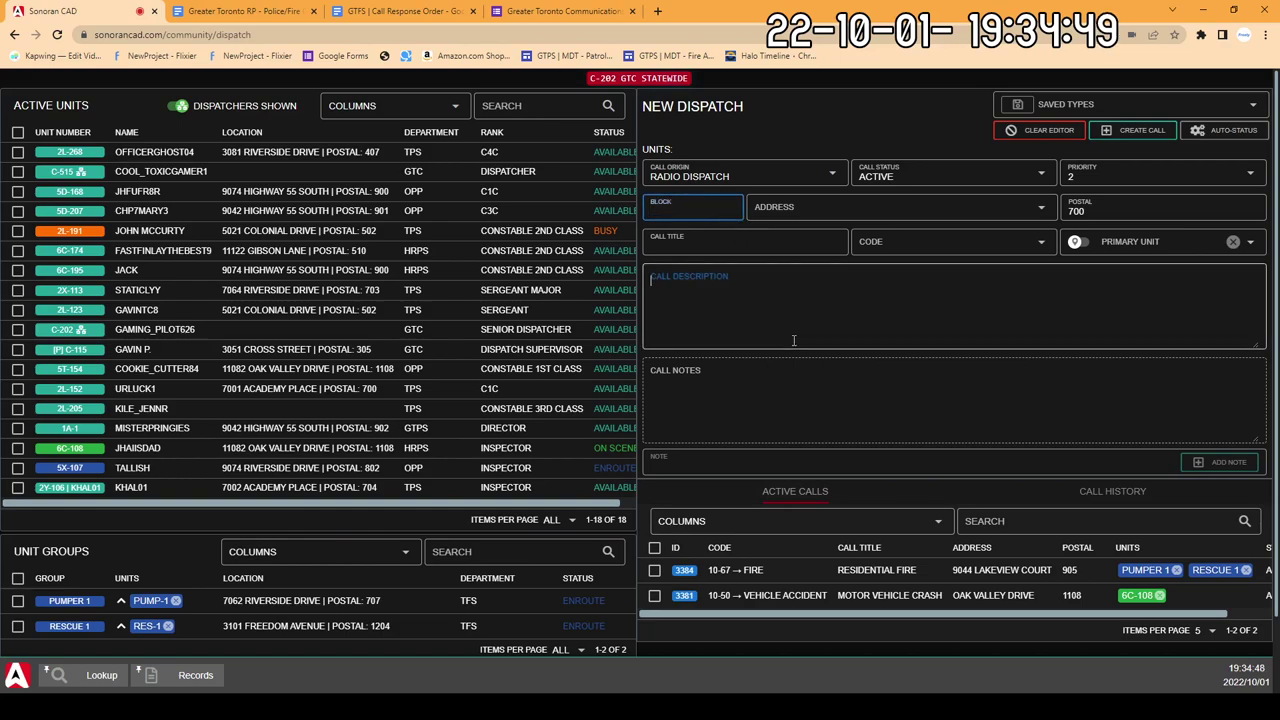
type("9999")
key("BackSpace")
key("BackSpace")
key("BackSpace")
key("BackSpace")
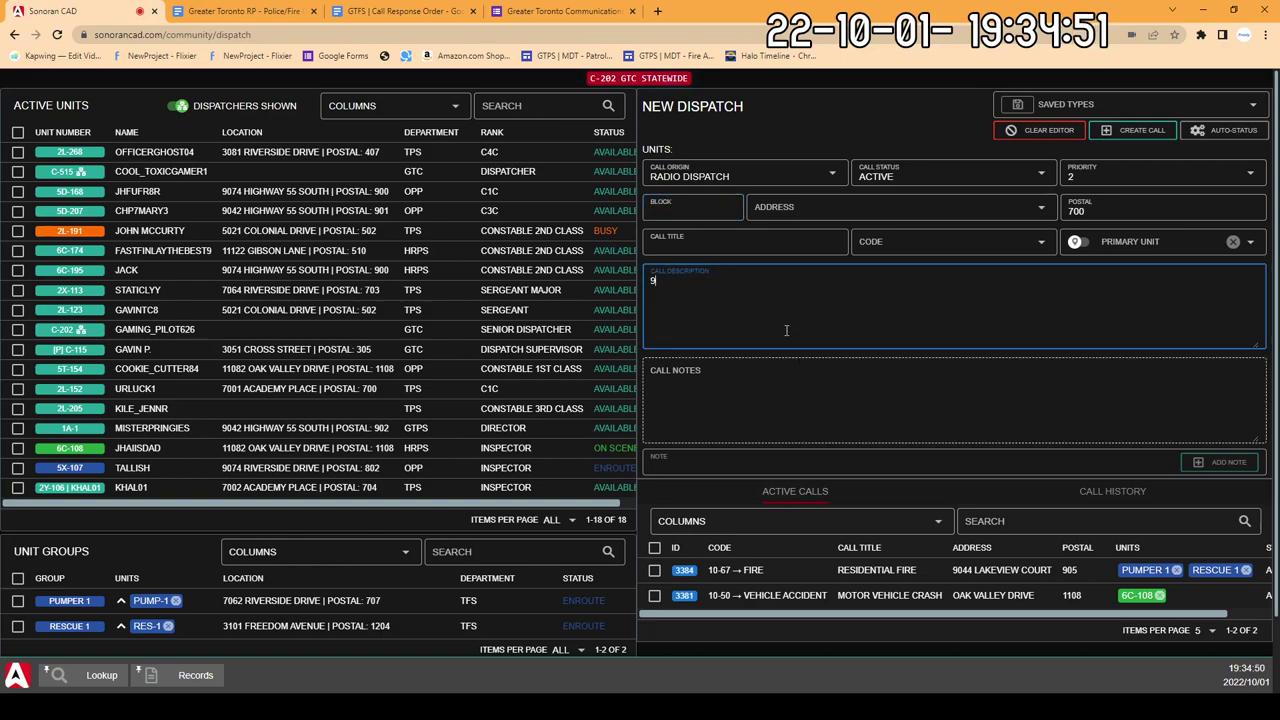
left_click(687, 200)
key("Tab")
key("Tab")
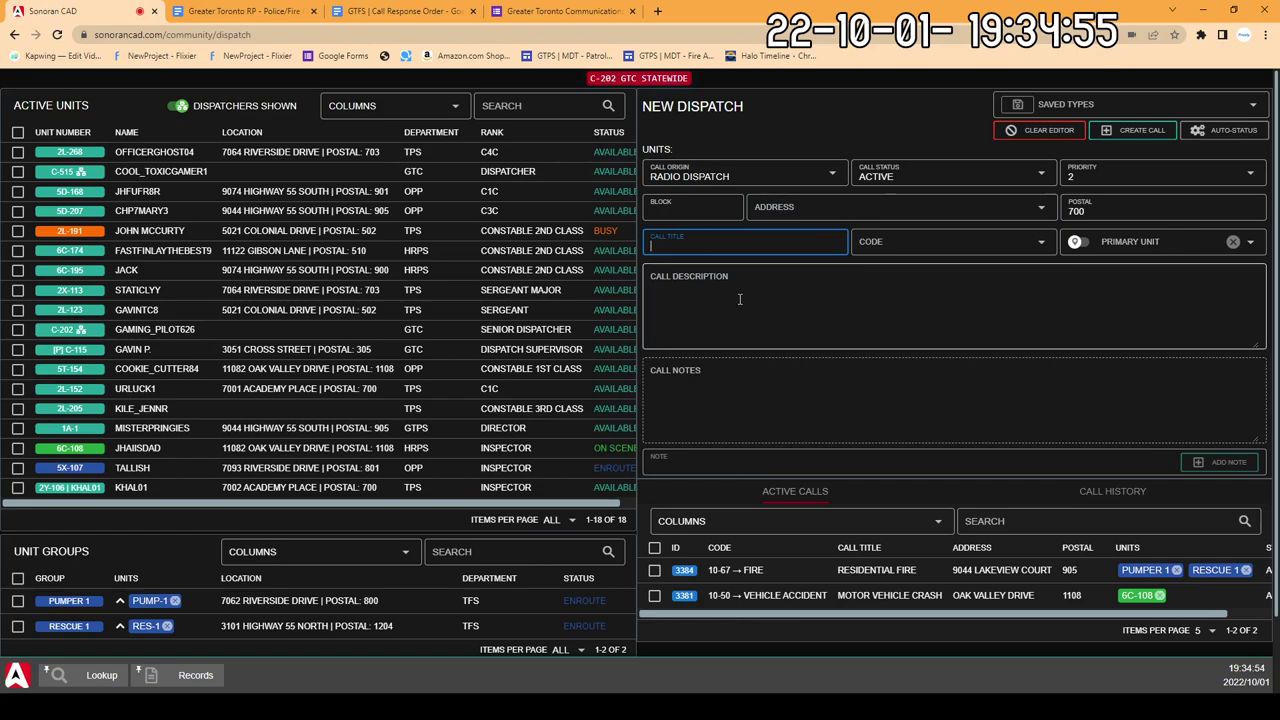
Step: Pick 10-70 Foot Pursuit as the call code
type("10-70")
key("Tab")
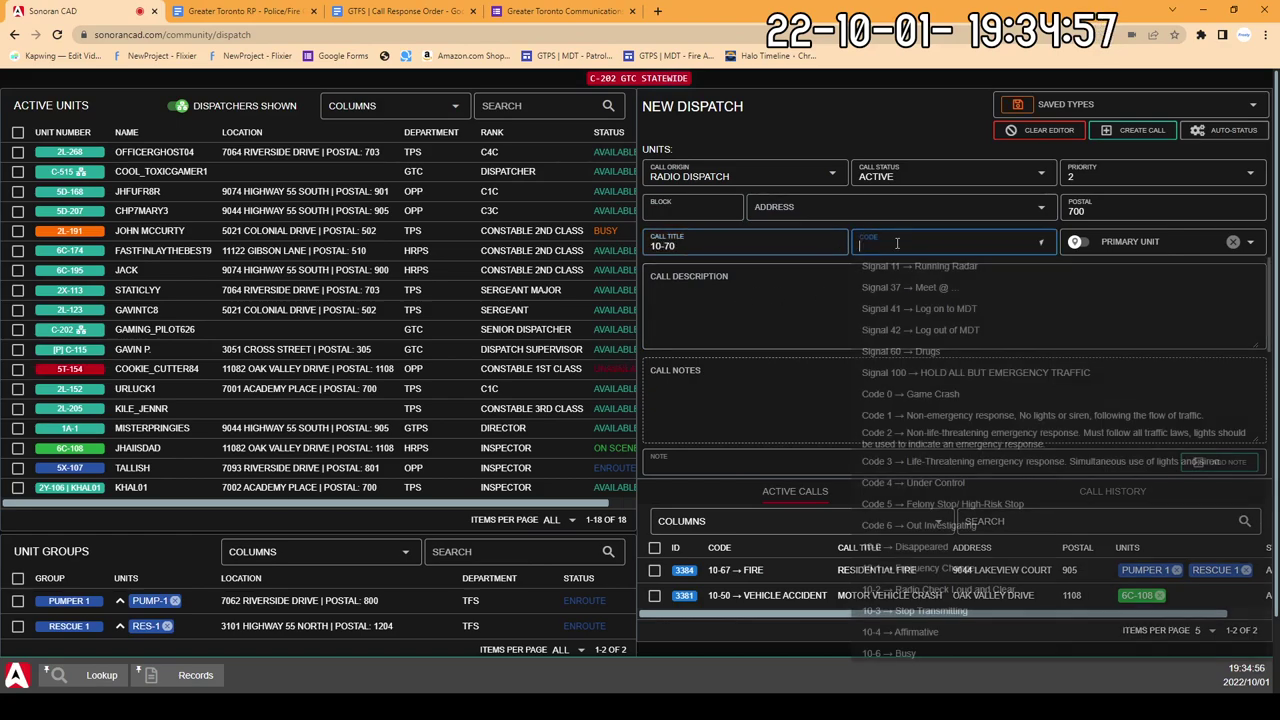
type("10-70")
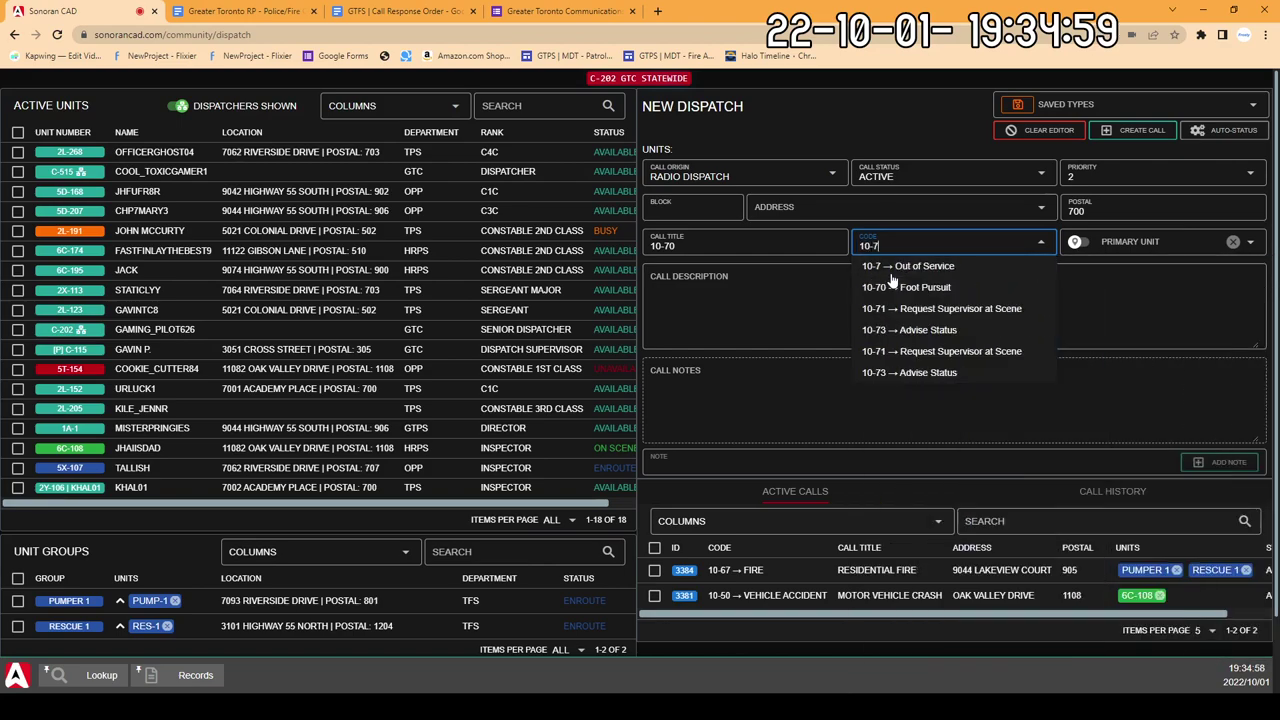
left_click(892, 276)
Step: Title the call VANDALISM, keep the 10-70 code, and create call 3385
key("shift+Tab")
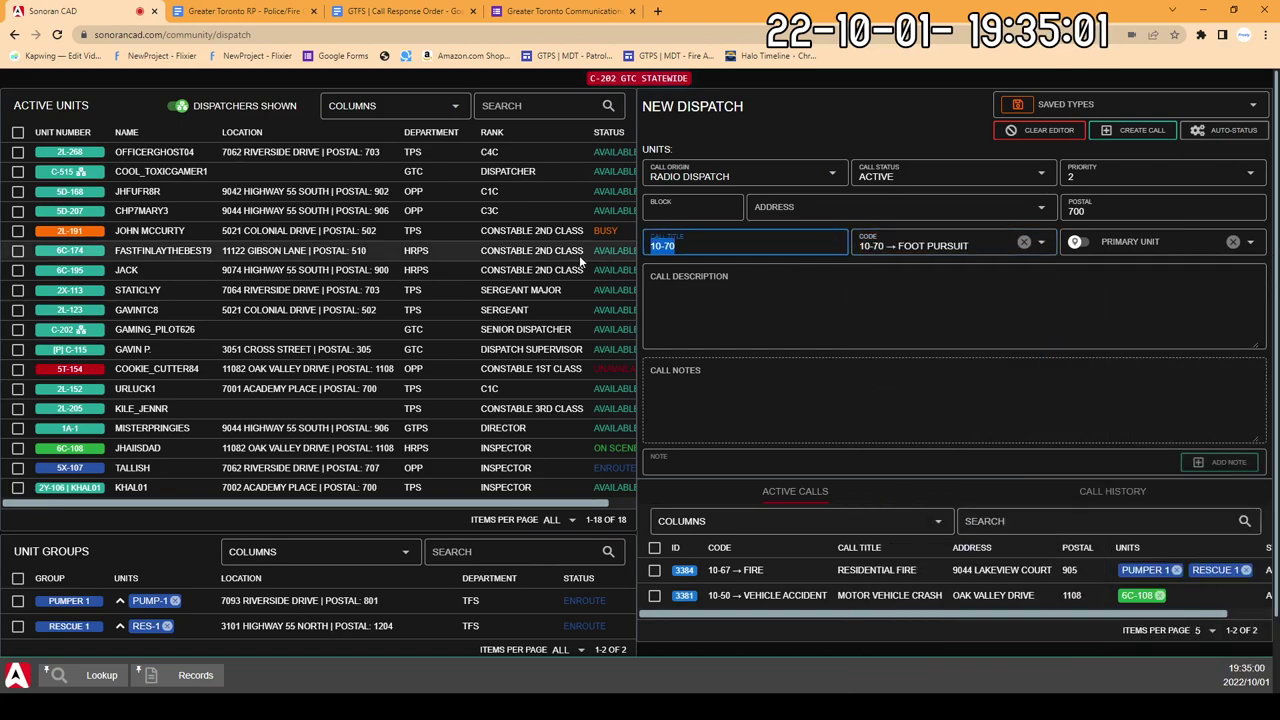
type("VANDALISM")
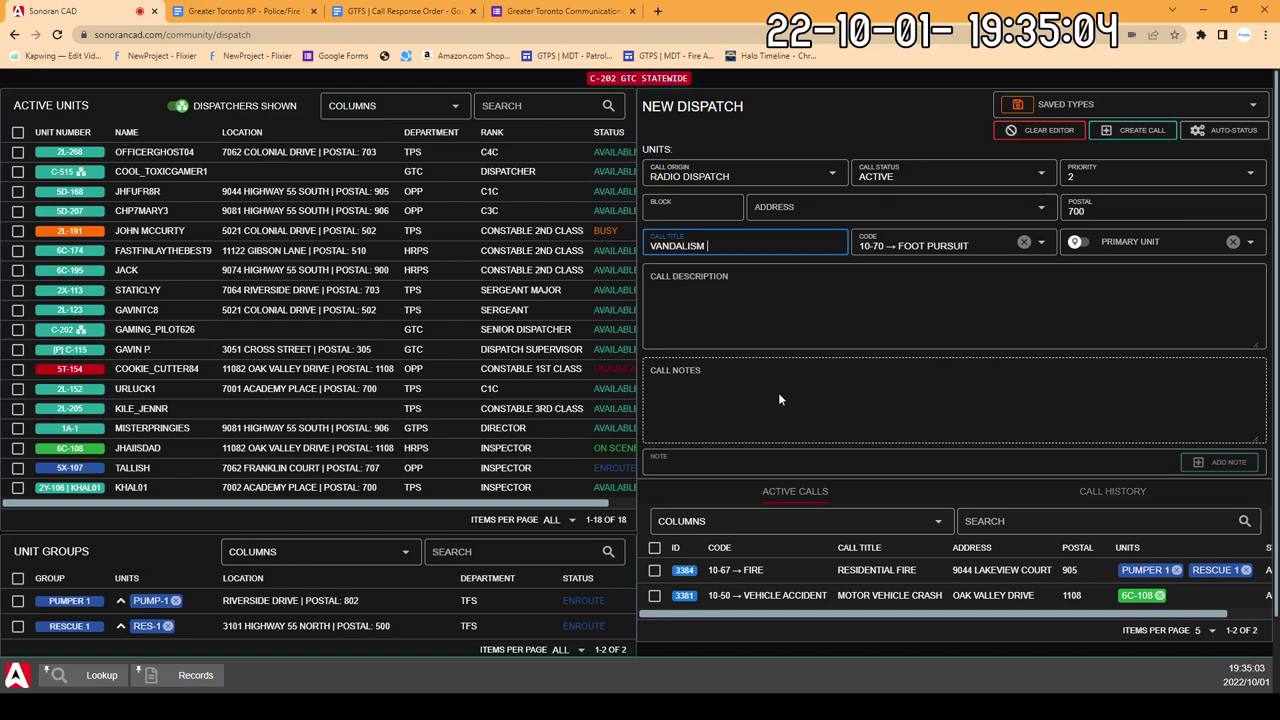
key("Tab")
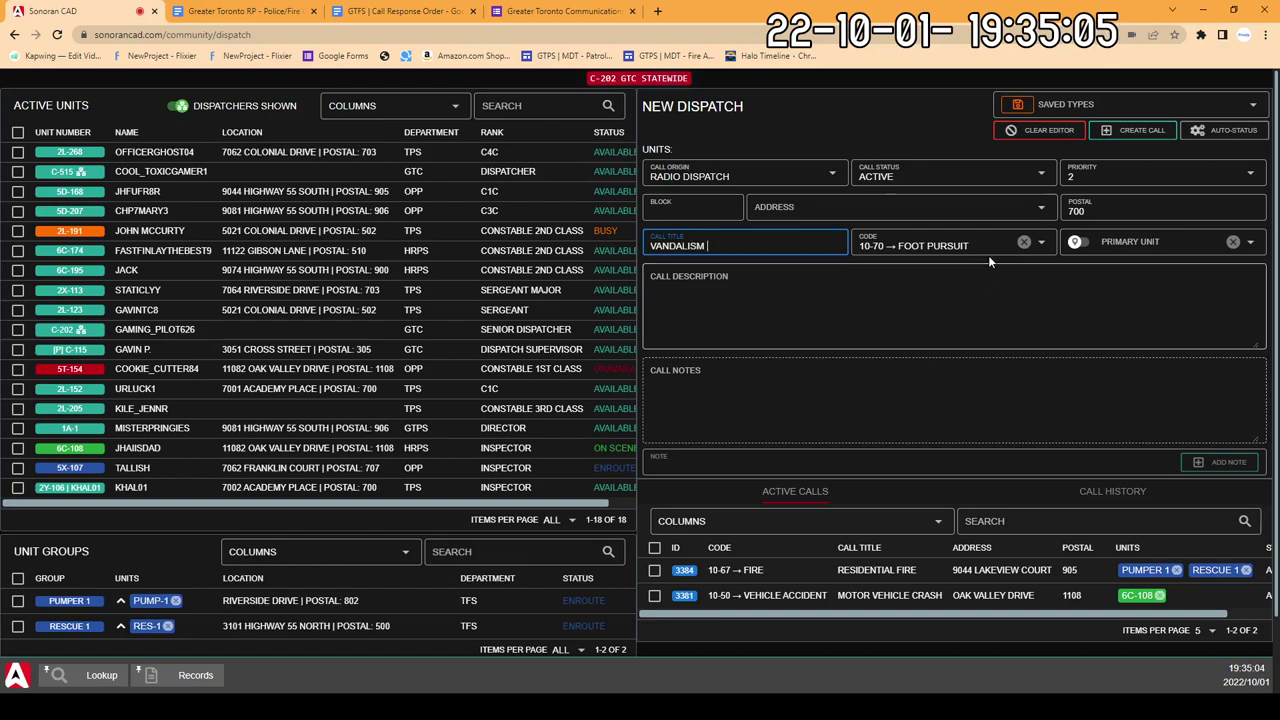
key("Down")
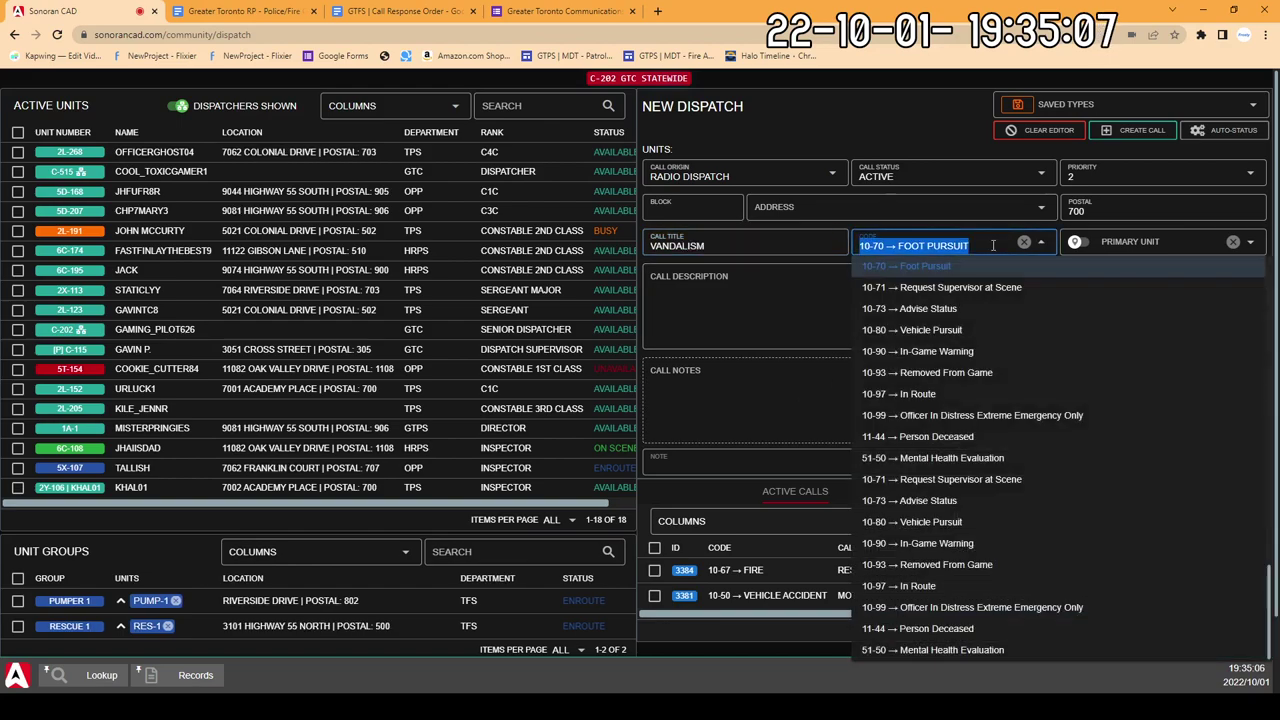
key("Tab")
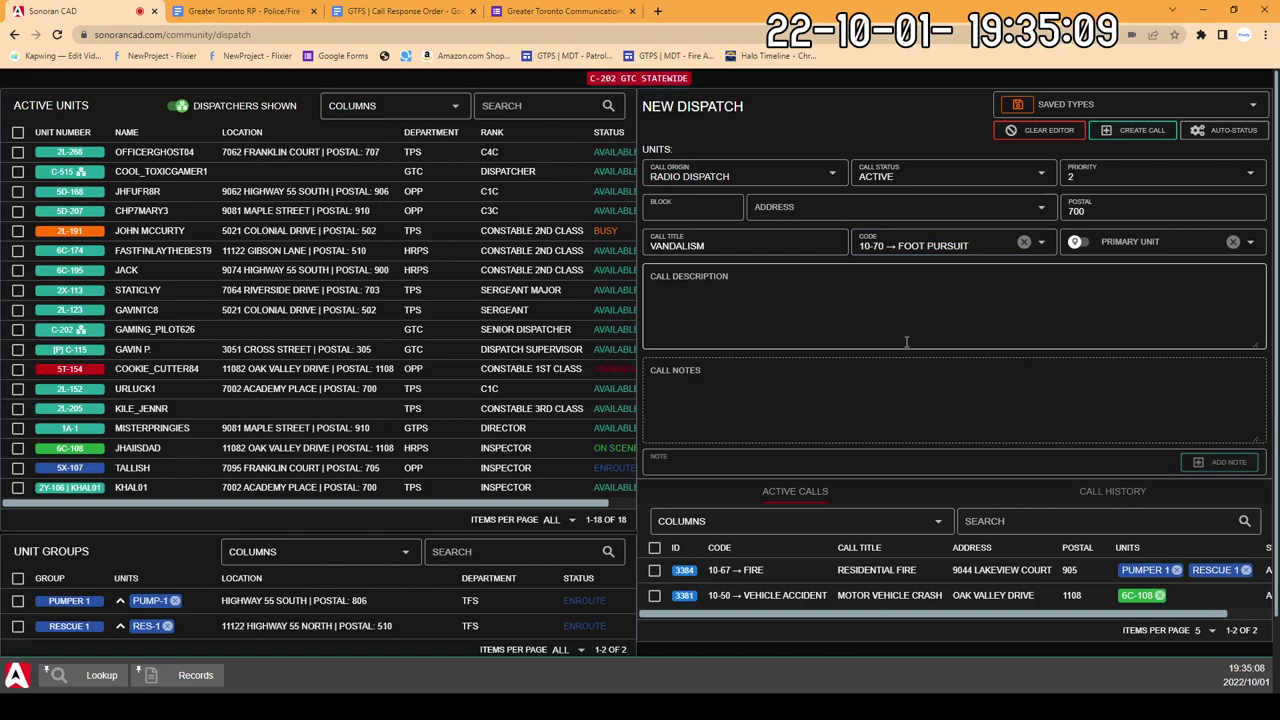
left_click(909, 288)
left_click(1134, 138)
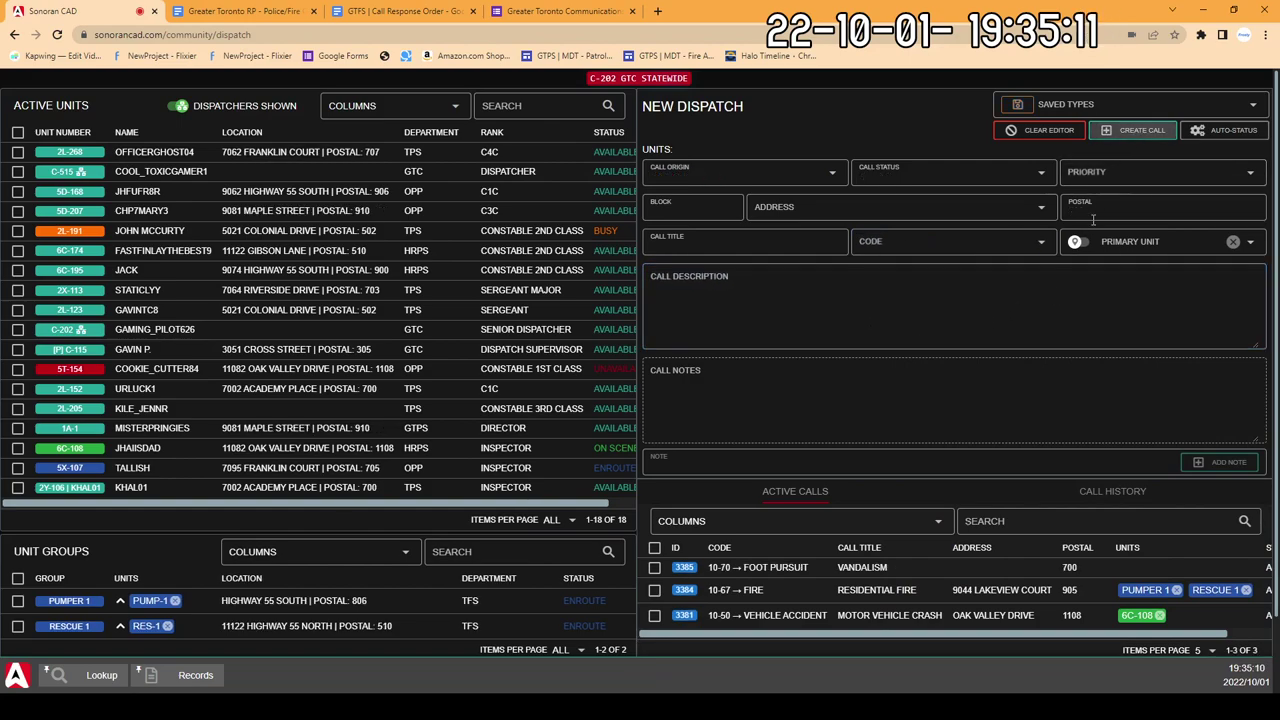
Step: Check the Units column in the Active Calls table, confirming 2L-152 and 5X-107 are on call 3385
scroll(840, 570, "down", 1)
scroll(866, 543, "down", 1)
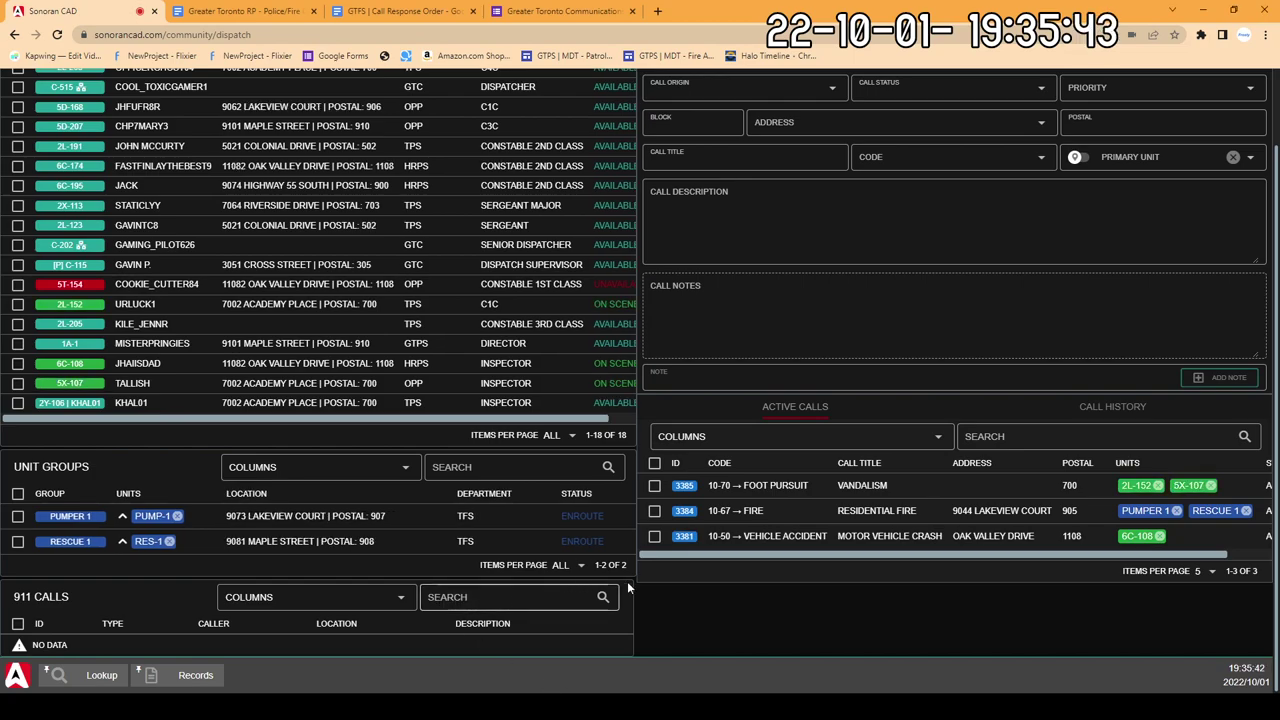
scroll(464, 600, "up", 2)
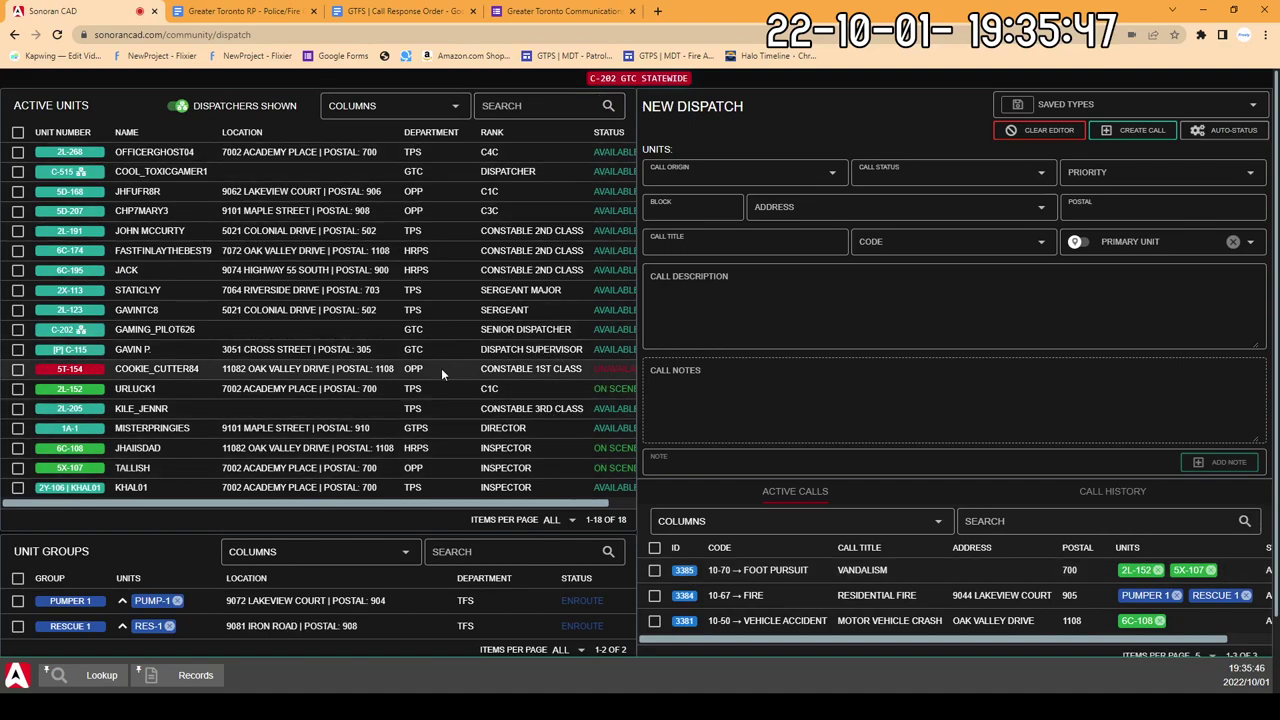
scroll(441, 368, "down", 2)
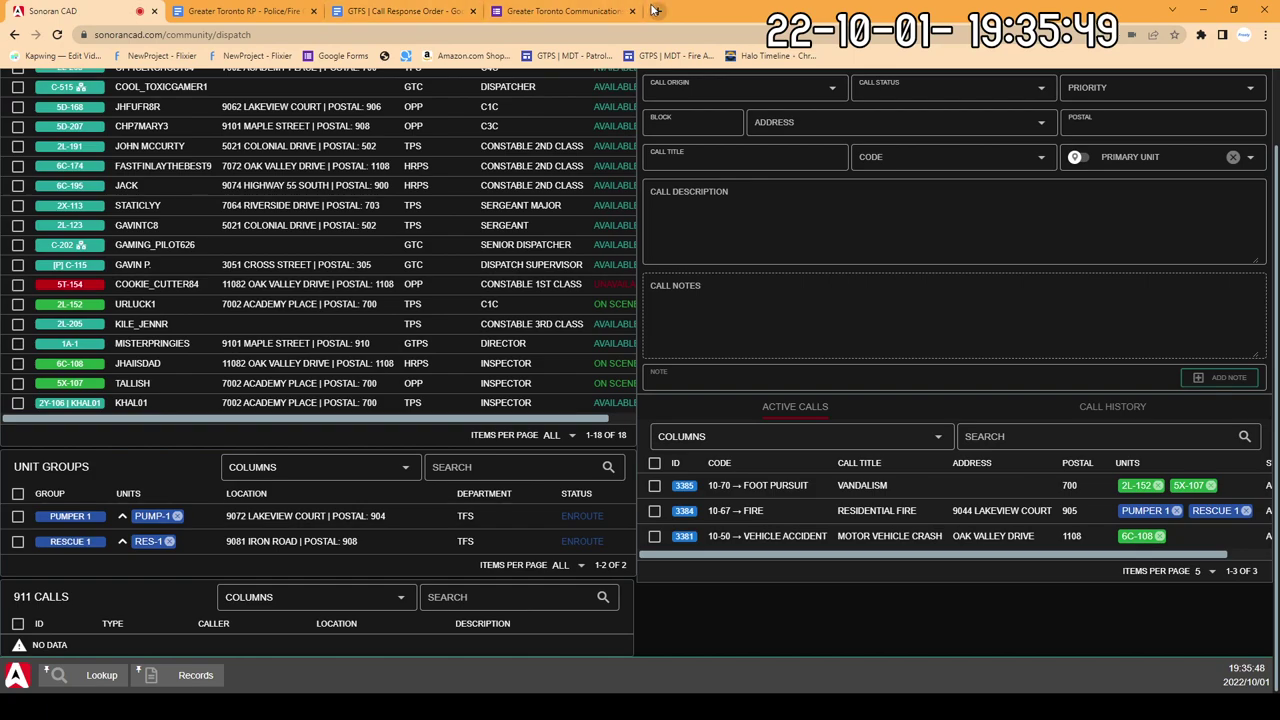
Step: Go to roblox.com in a new tab and press Play on Emergency Response: Liberty County
left_click(657, 11)
type("roblox.com/home")
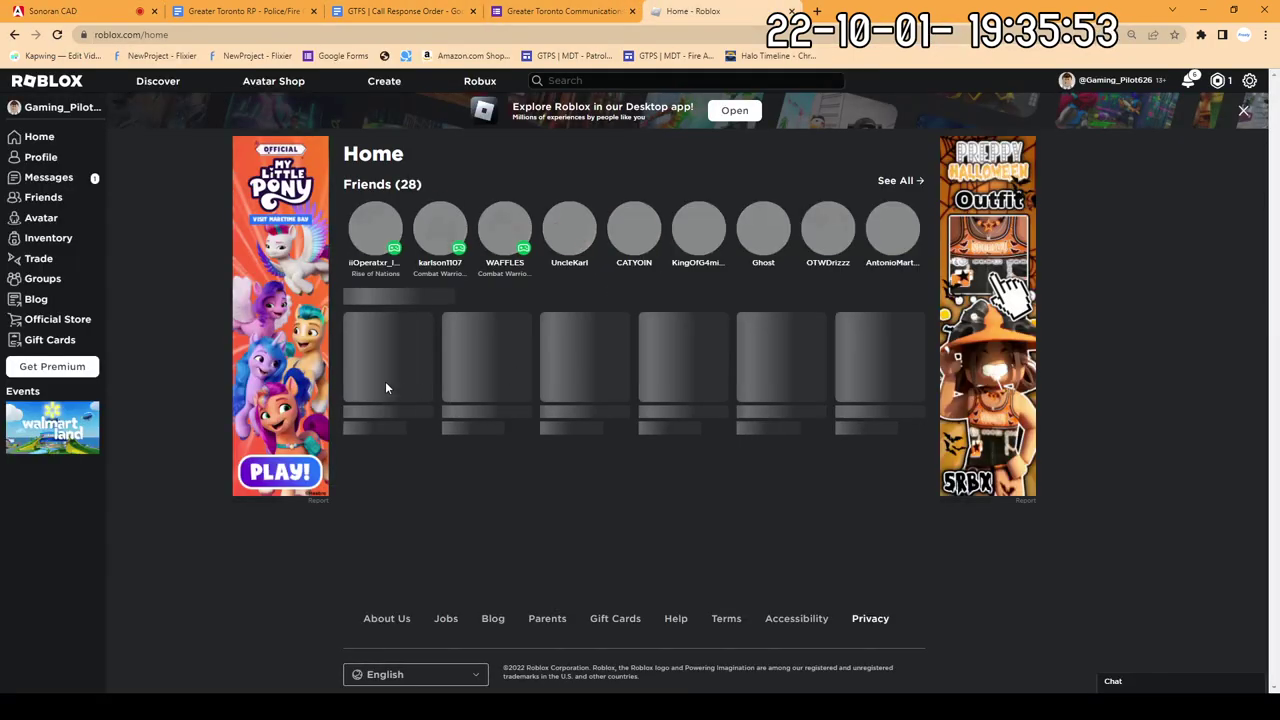
left_click(386, 380)
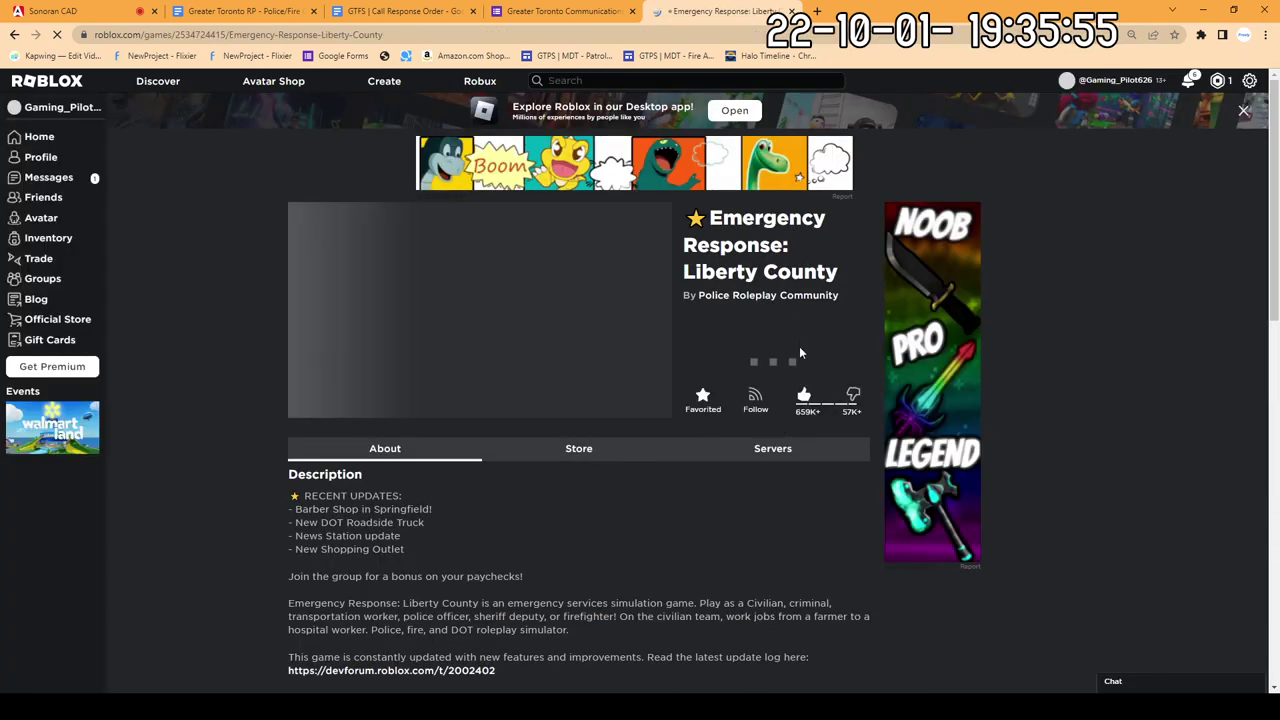
left_click(775, 362)
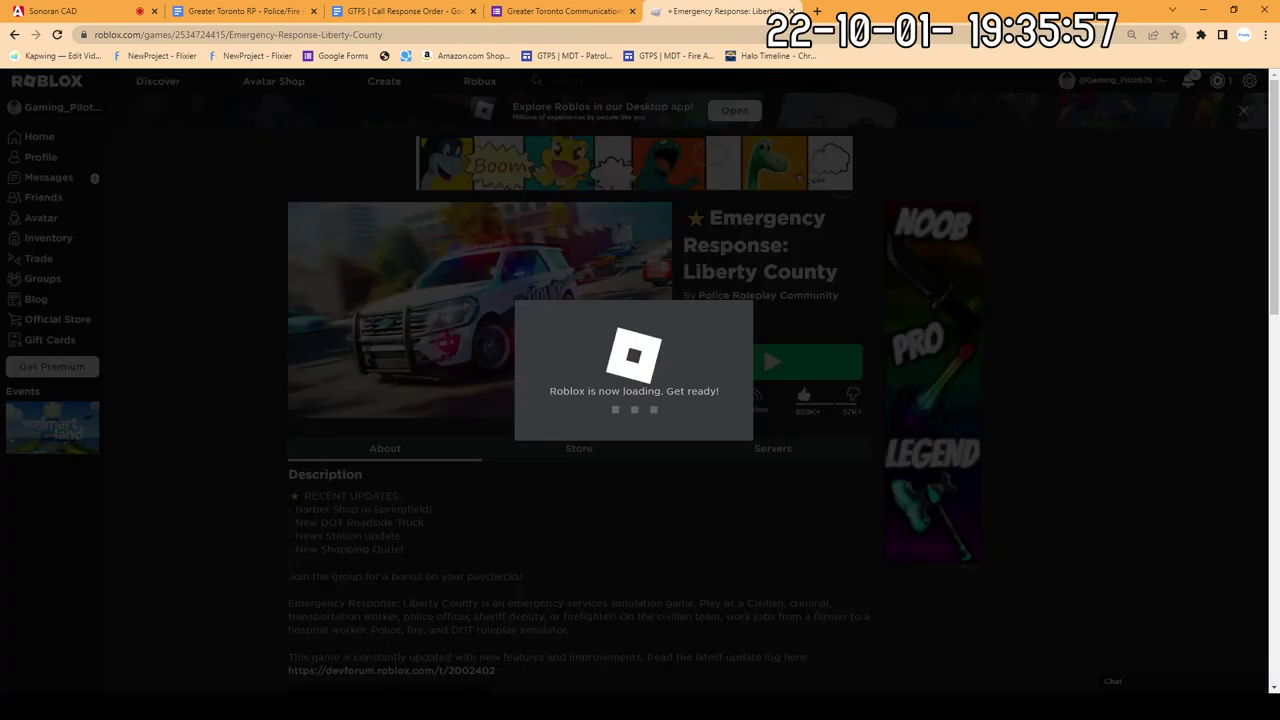